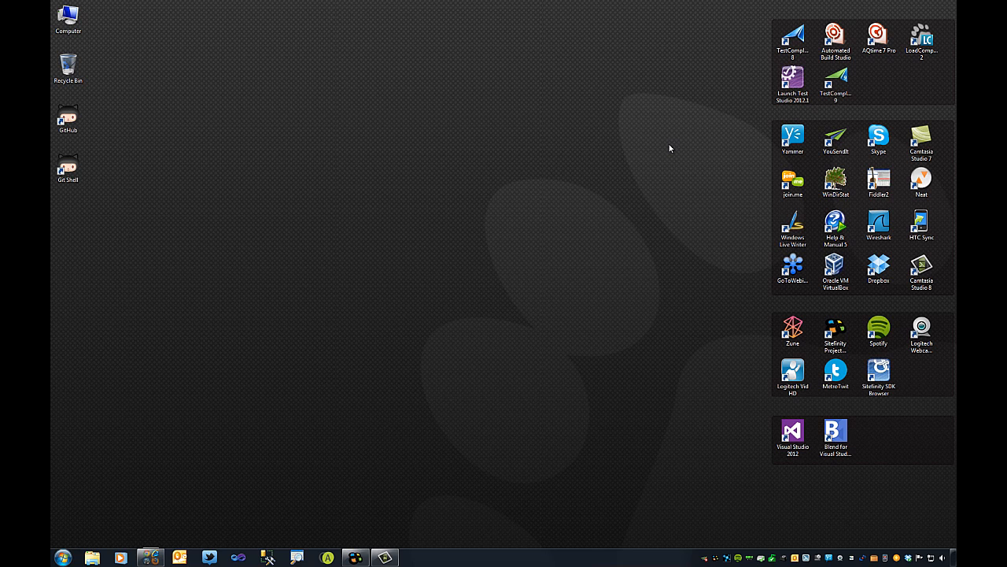
# From Sitefinity Project Manager, launch the FalafelDashboard site's administration backend.
pyautogui.click(355, 557)
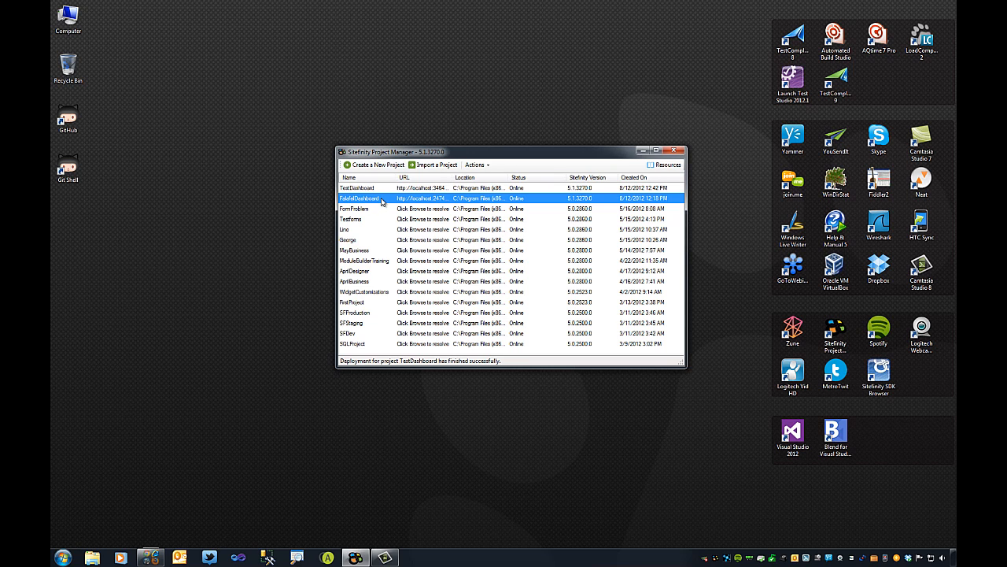
pyautogui.click(476, 164)
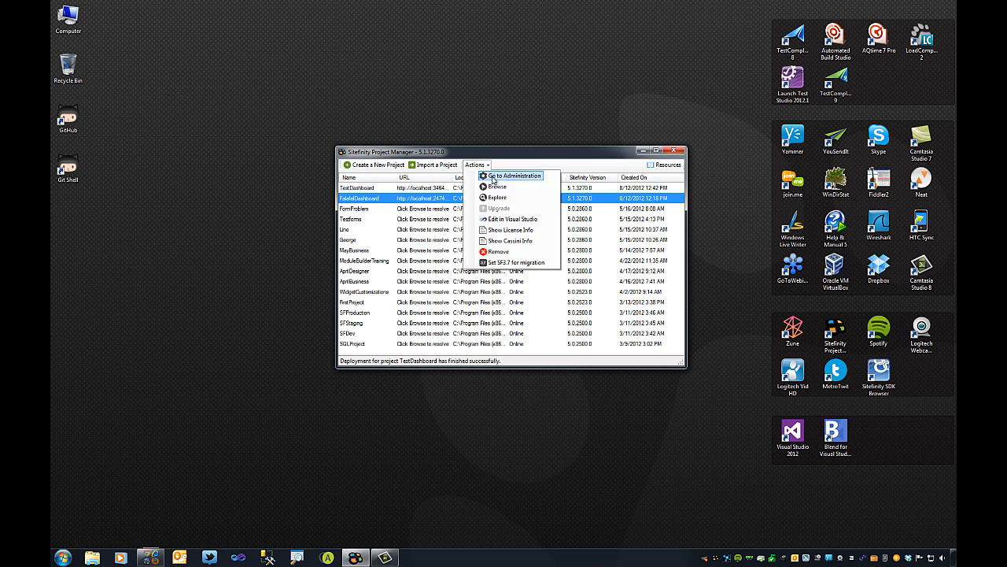
pyautogui.click(496, 176)
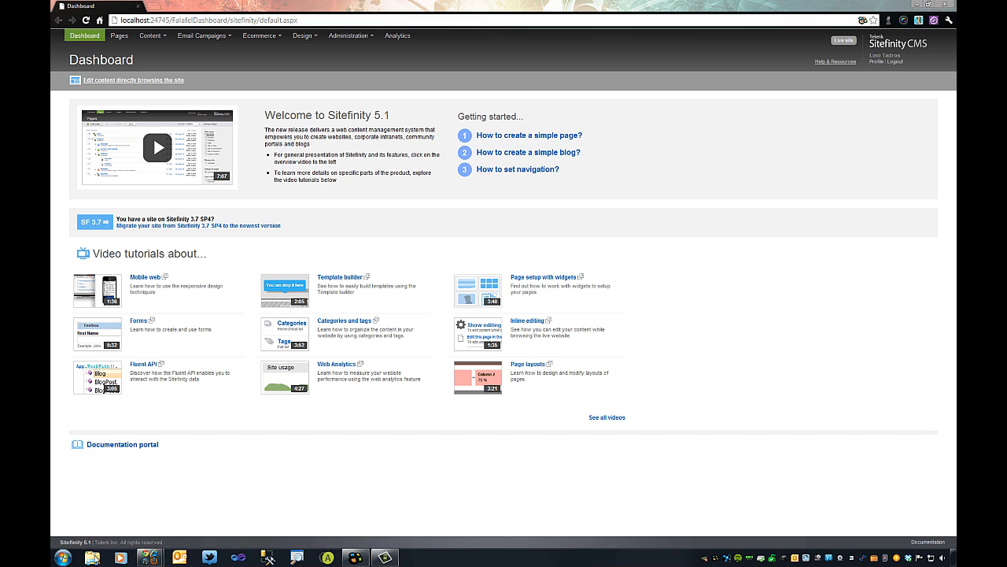
# Open FalafelDashboard.pdf from Downloads > FalafelDashboard-SitefinityMVC_Release in Adobe Reader.
pyautogui.click(93, 558)
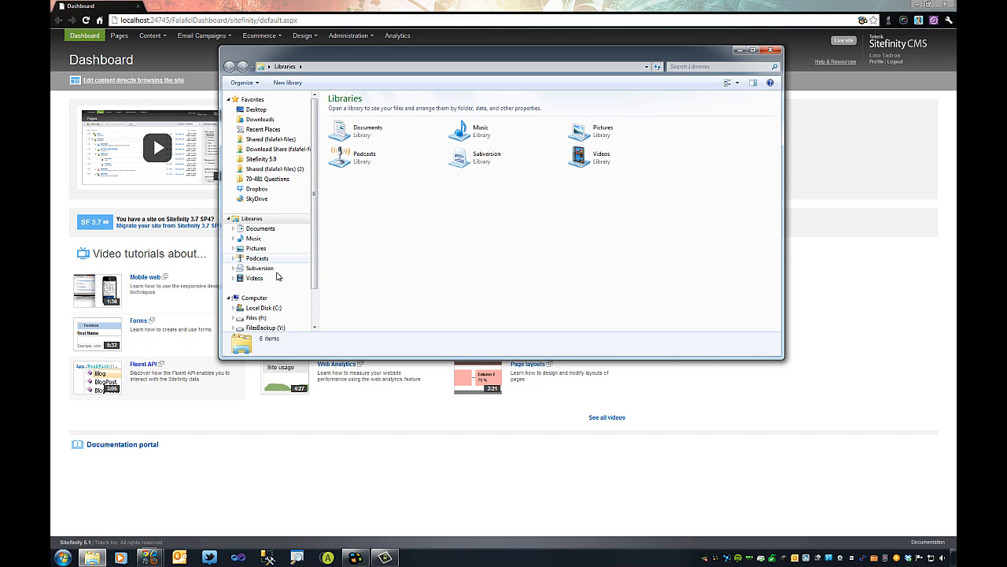
pyautogui.click(264, 119)
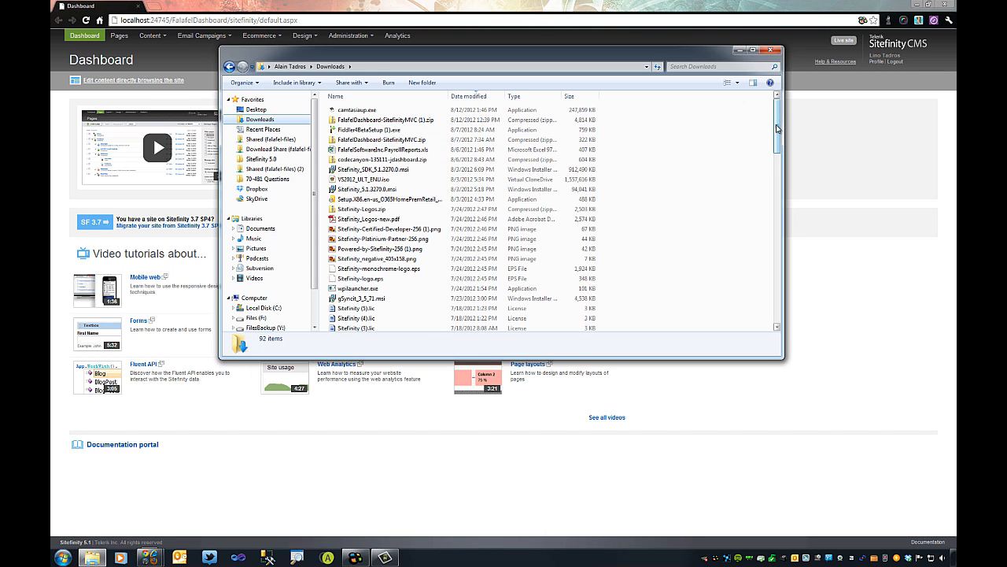
pyautogui.scroll(-5, 777, 128)
pyautogui.scroll(5, 778, 129)
pyautogui.moveTo(355, 119); pyautogui.dragTo(358, 125)
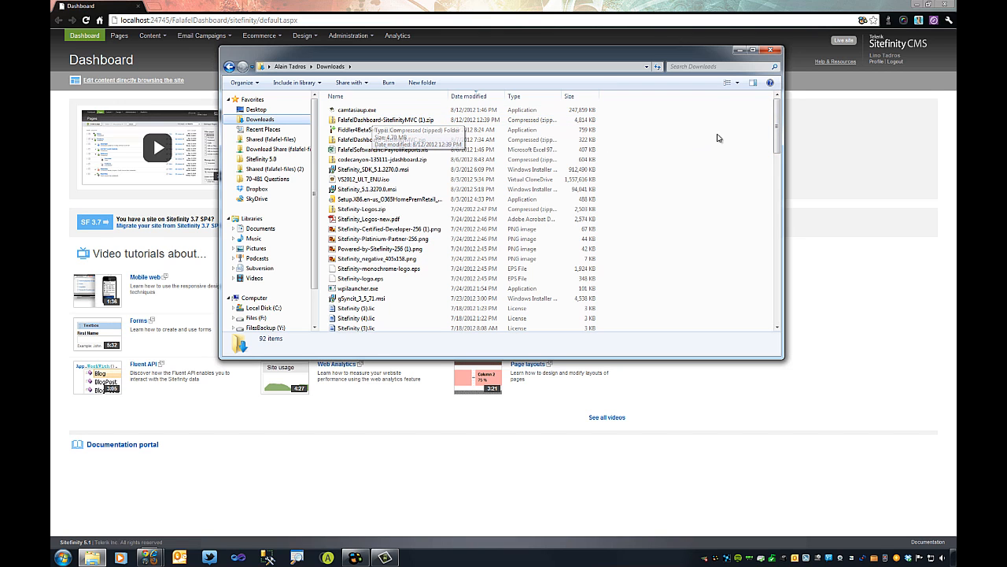
pyautogui.moveTo(777, 128); pyautogui.dragTo(778, 287)
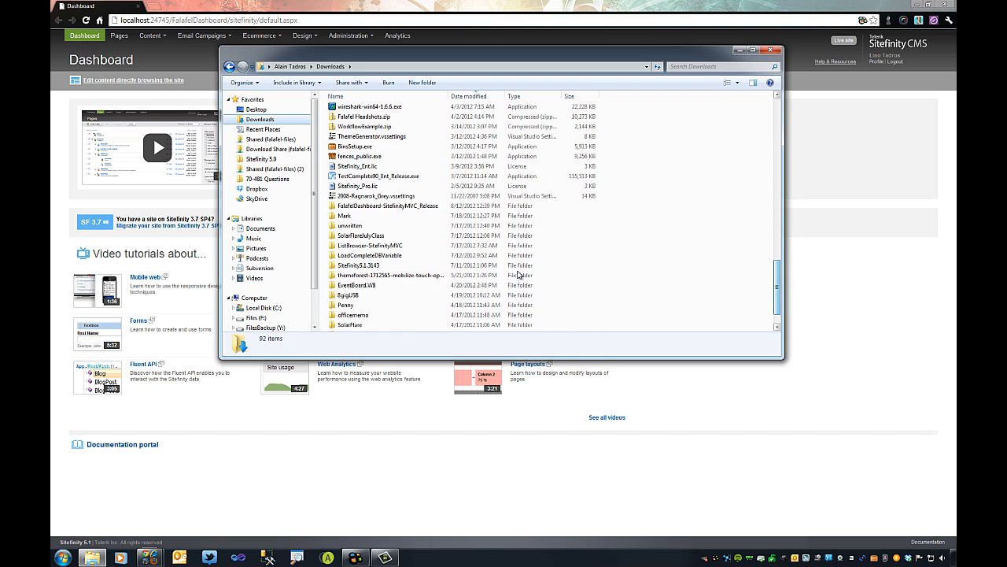
pyautogui.doubleClick(417, 206)
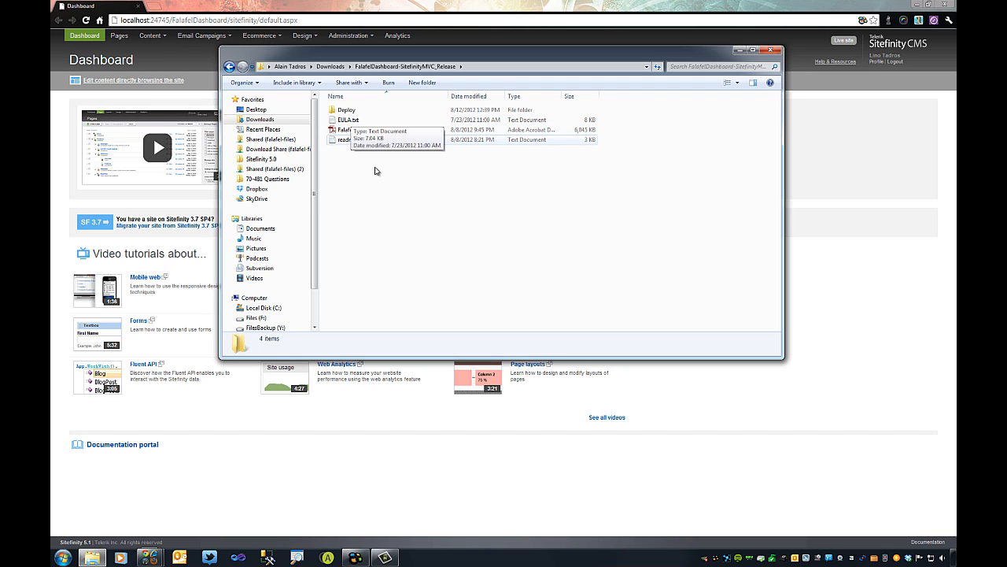
pyautogui.click(375, 133)
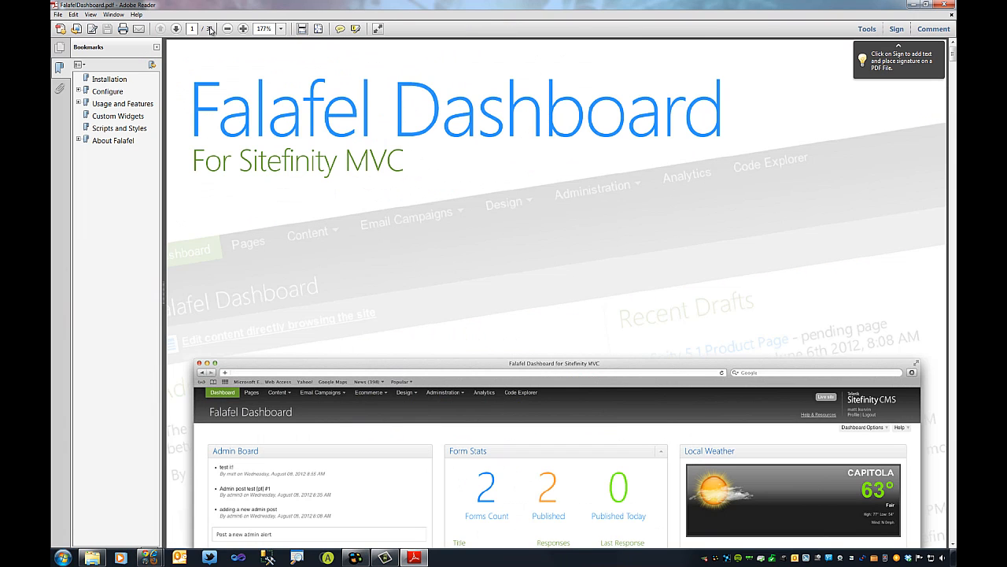
# Fit the page, scroll the guide through to Chapter 4, then close Adobe Reader.
pyautogui.click(318, 30)
pyautogui.scroll(-1, 535, 140)
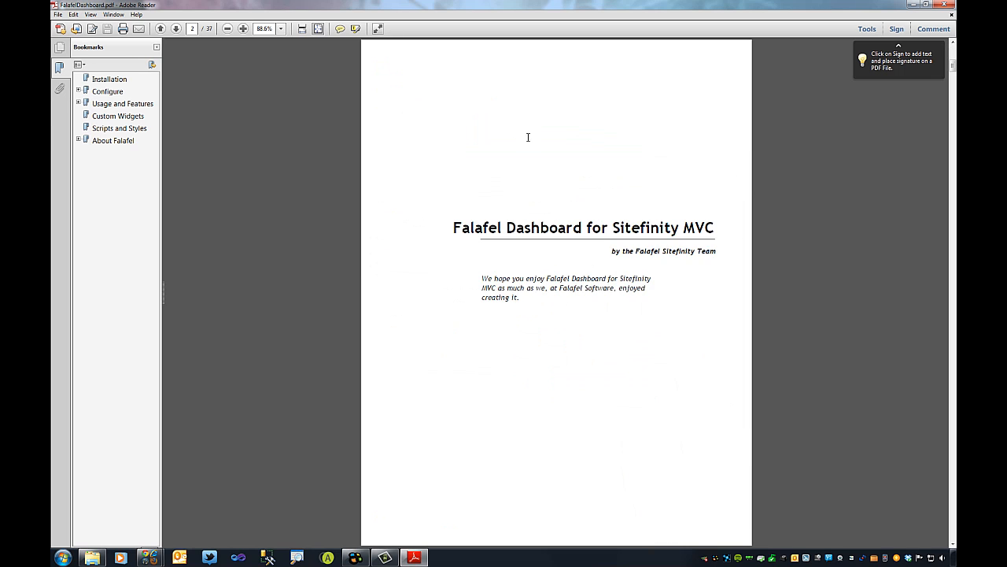
pyautogui.scroll(-4, 528, 142)
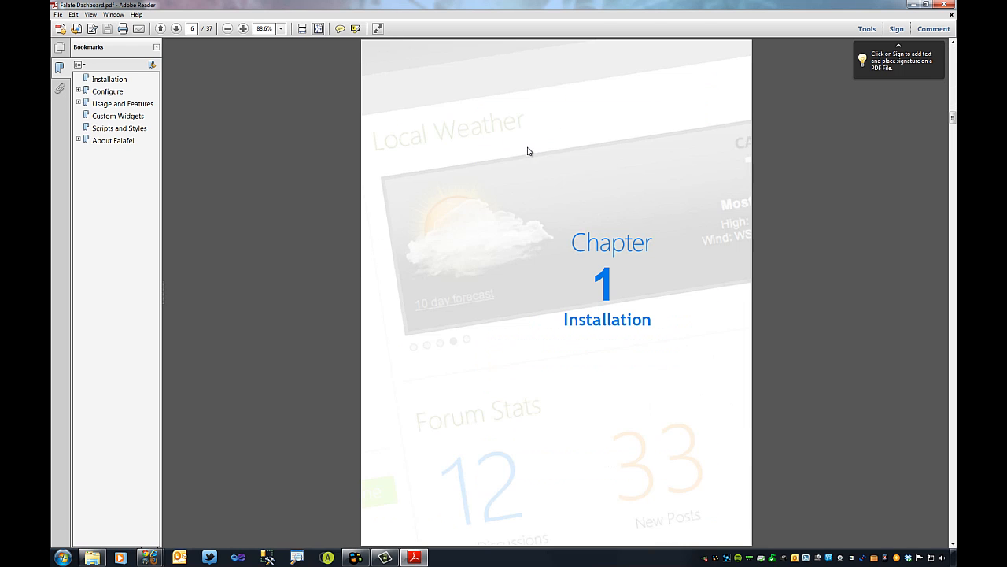
pyautogui.scroll(-1, 528, 151)
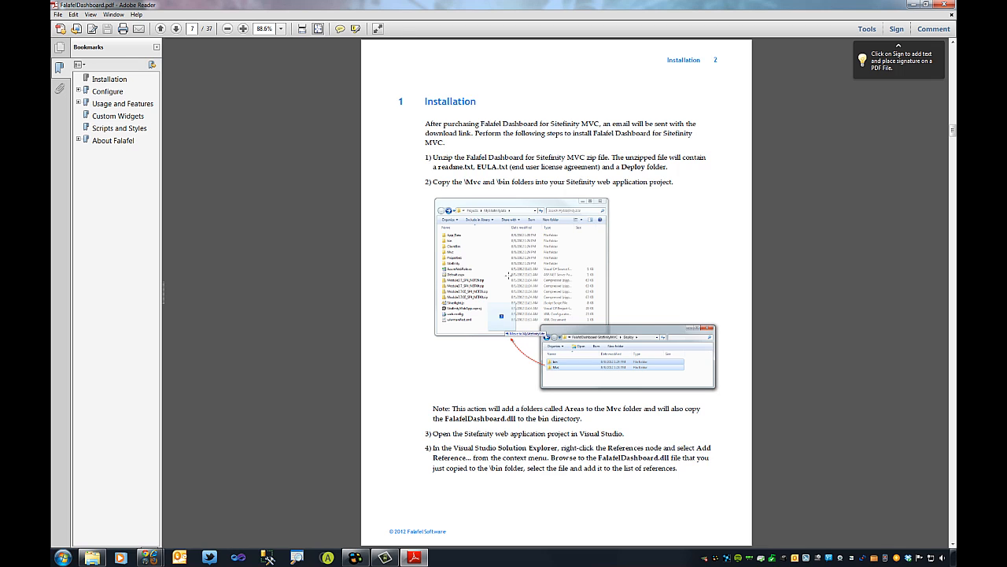
pyautogui.scroll(-1, 528, 151)
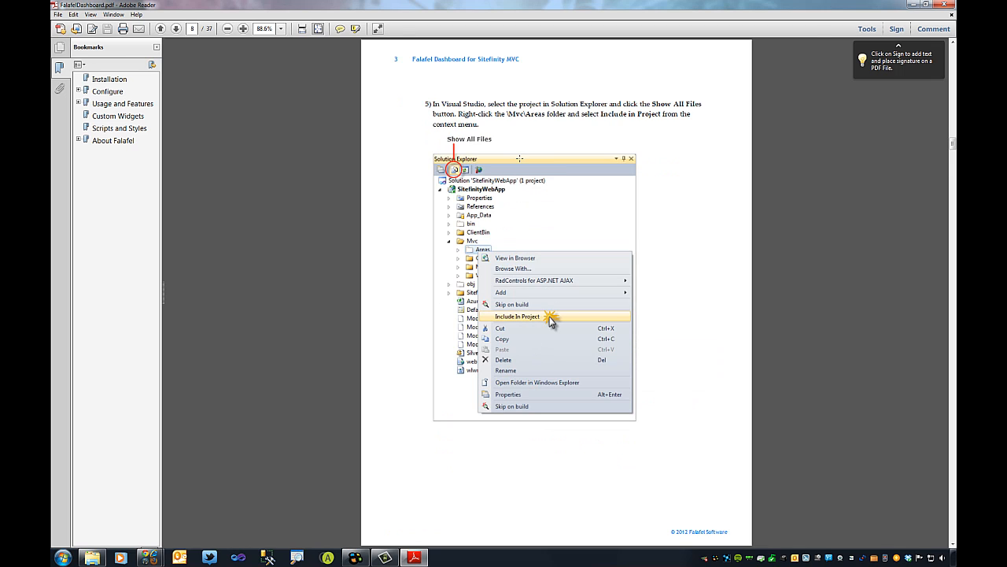
pyautogui.scroll(-2, 520, 162)
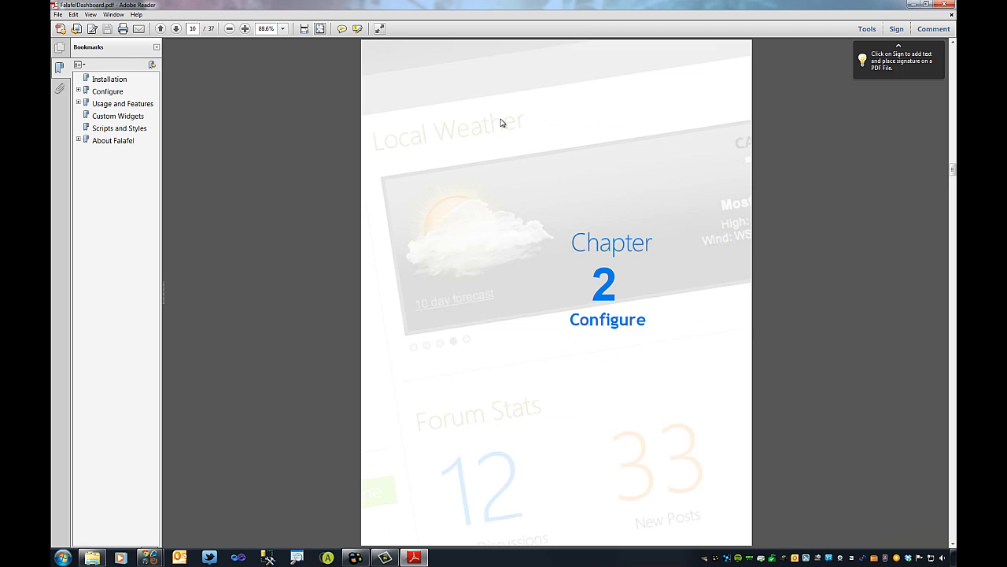
pyautogui.scroll(-1, 501, 123)
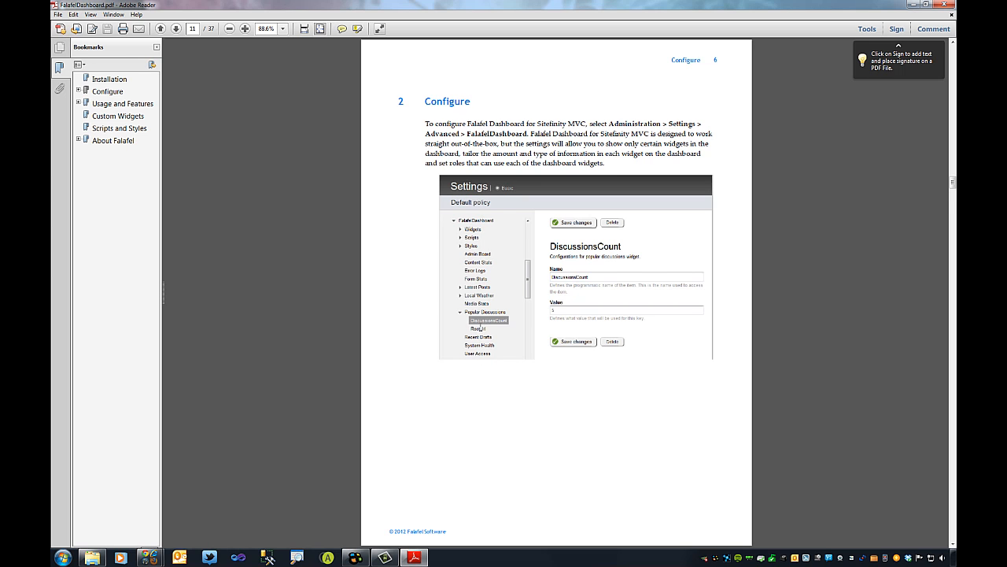
pyautogui.scroll(-1, 479, 328)
pyautogui.scroll(-2, 497, 241)
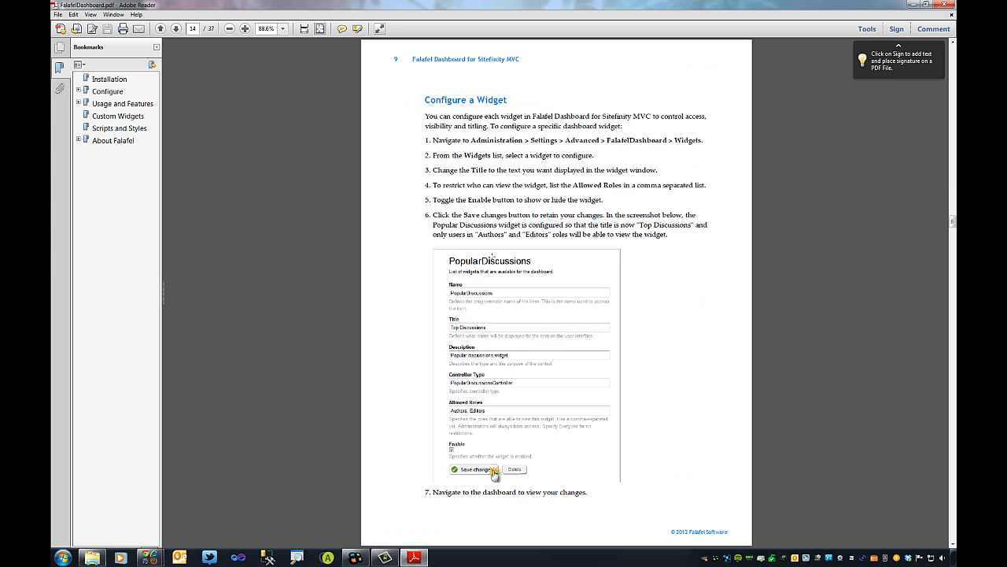
pyautogui.scroll(-1, 491, 253)
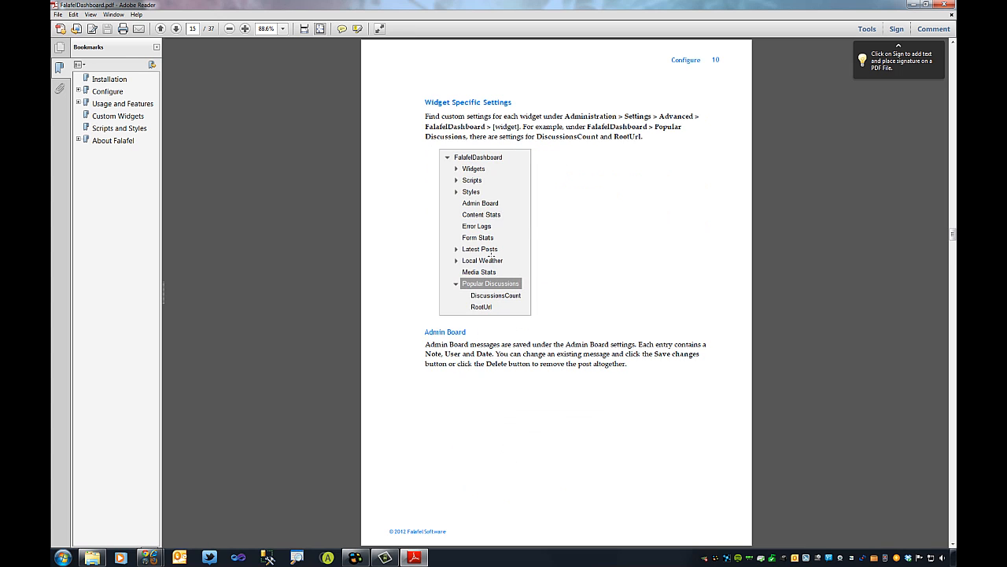
pyautogui.scroll(-1, 491, 253)
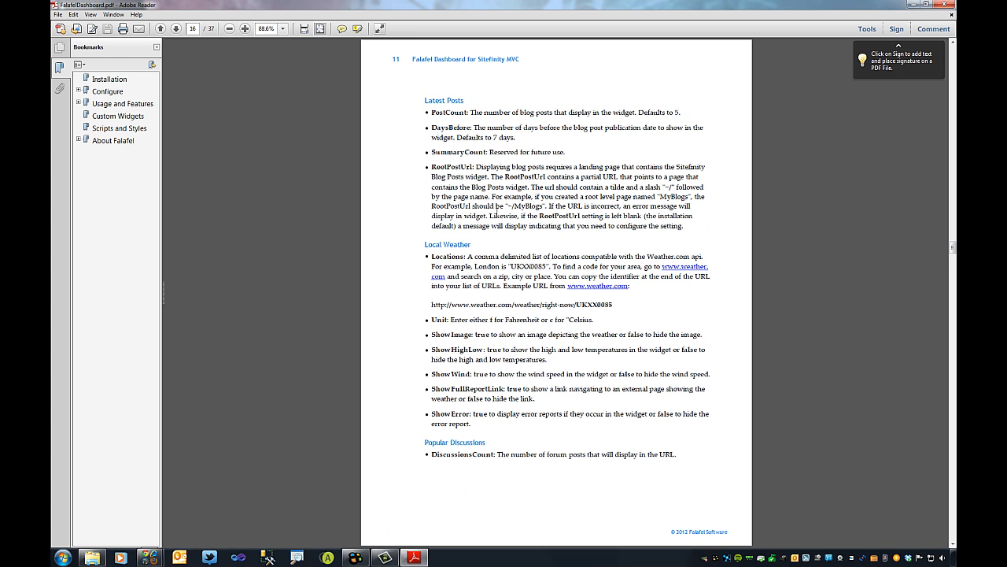
pyautogui.scroll(-2, 497, 211)
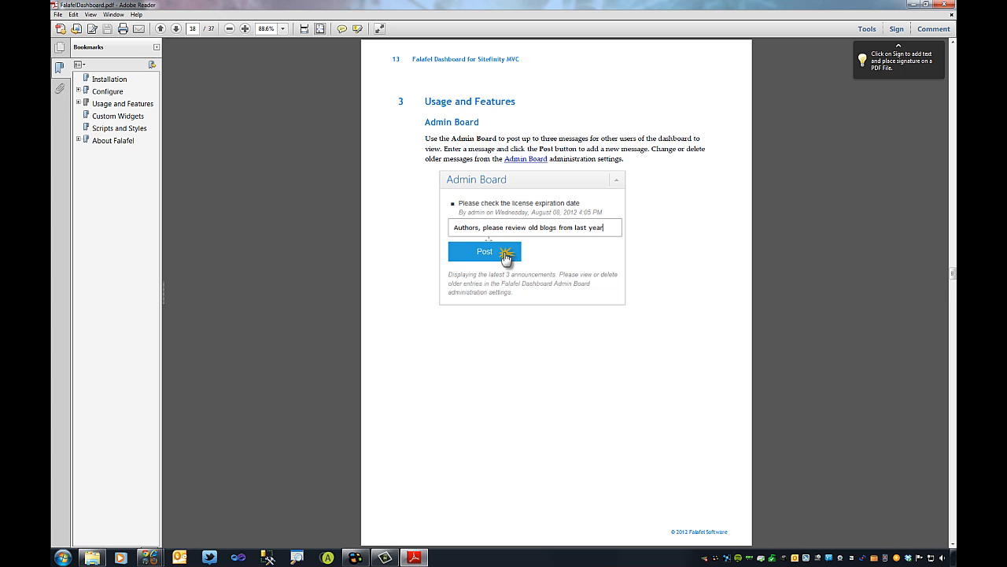
pyautogui.scroll(-4, 488, 239)
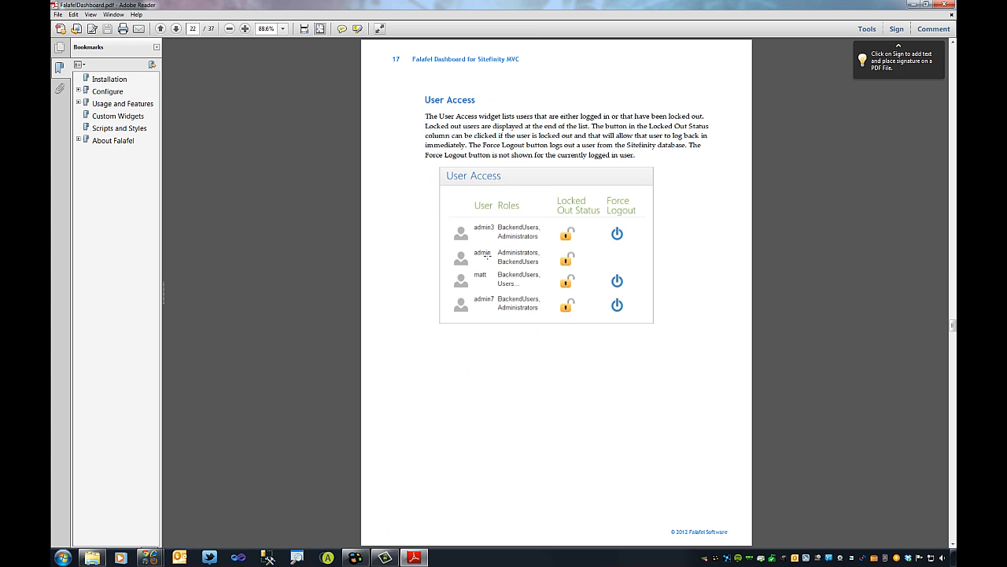
pyautogui.scroll(-4, 487, 255)
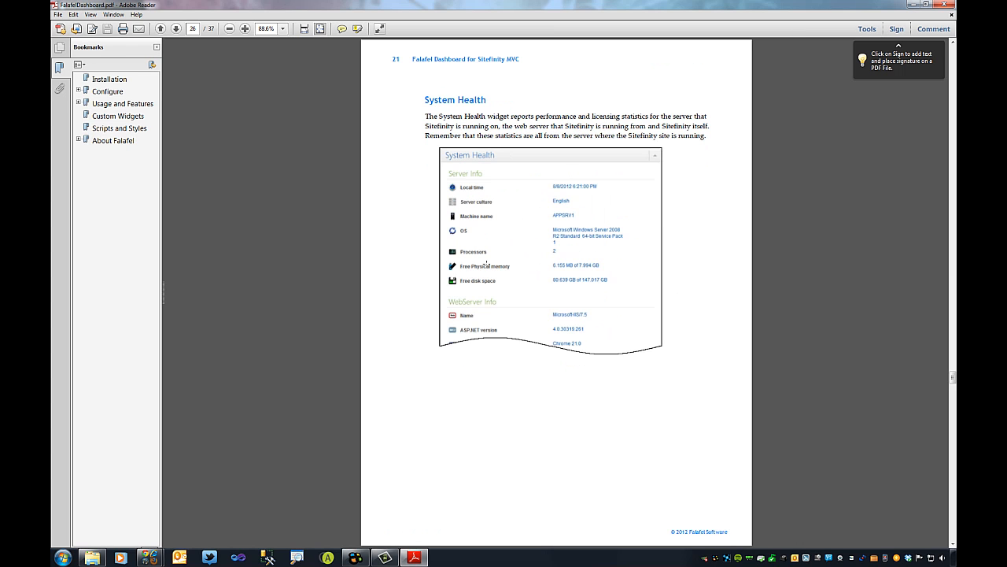
pyautogui.scroll(-2, 486, 267)
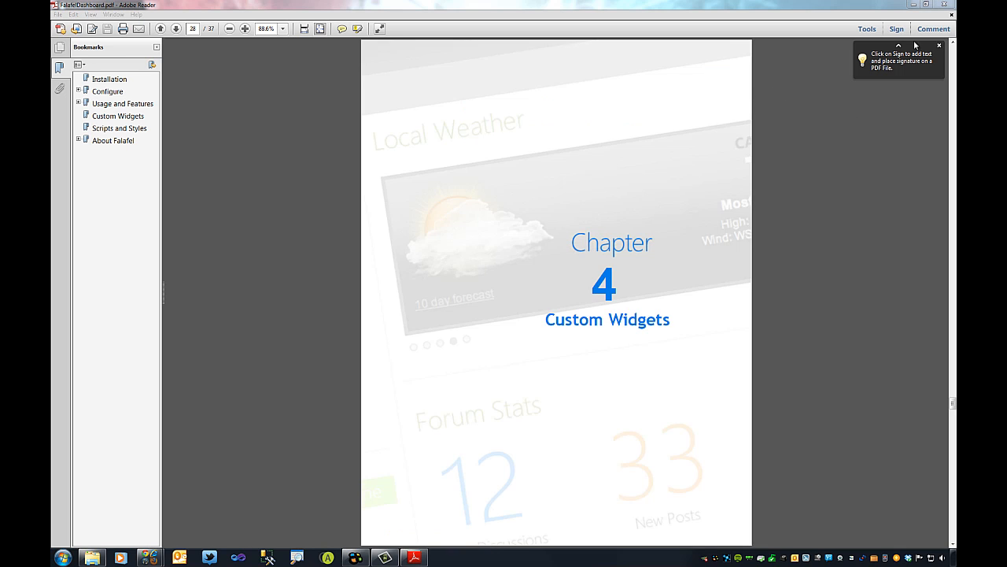
pyautogui.click(947, 6)
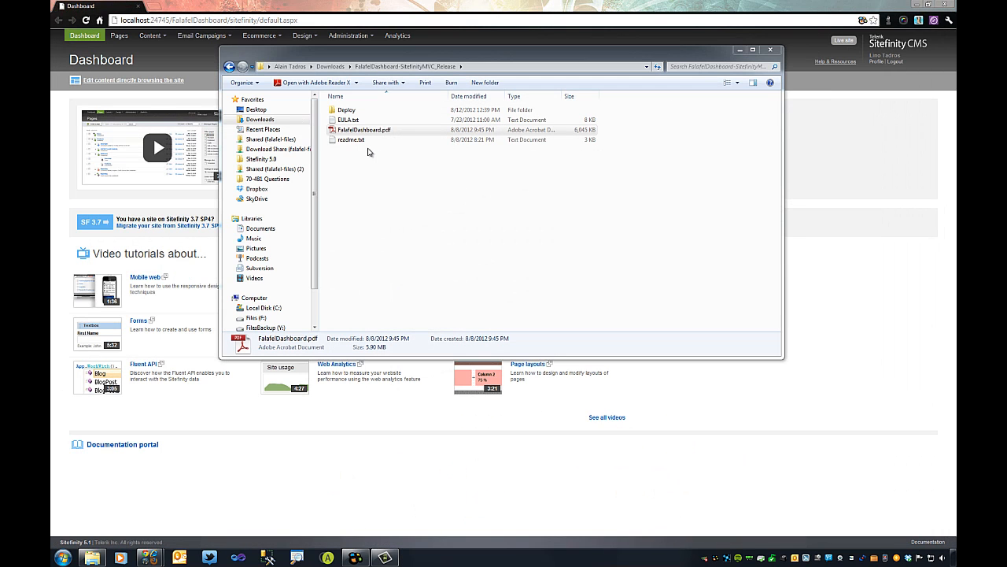
# Browse the Deploy package's bin folder, then Mvc > Areas down to AdminBoard.
pyautogui.doubleClick(350, 111)
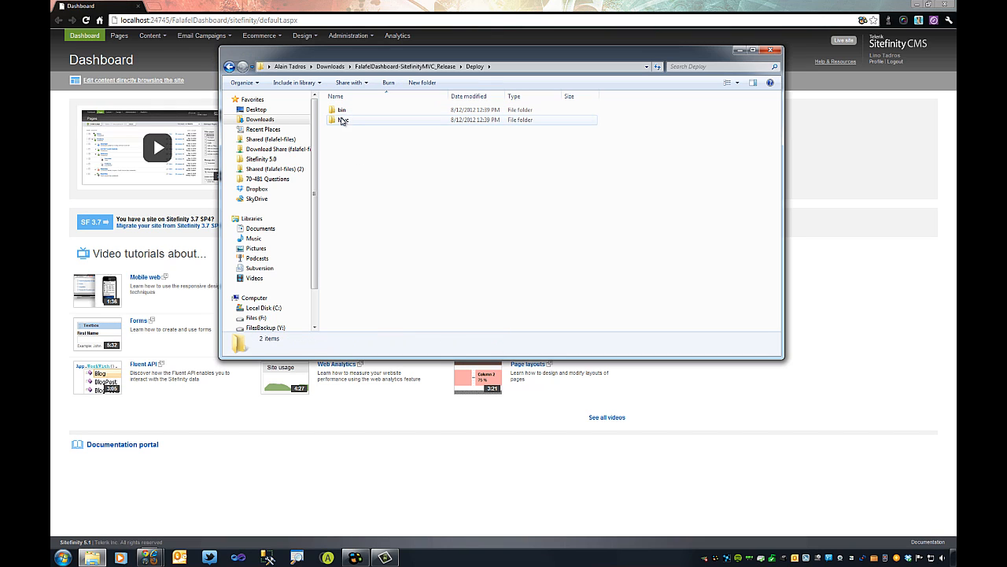
pyautogui.doubleClick(342, 112)
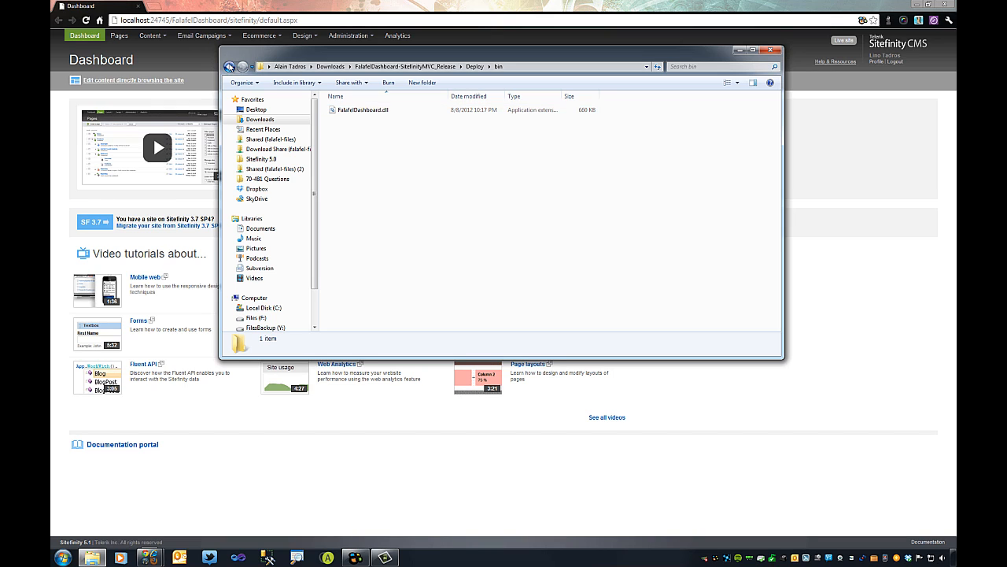
pyautogui.click(228, 66)
pyautogui.doubleClick(345, 123)
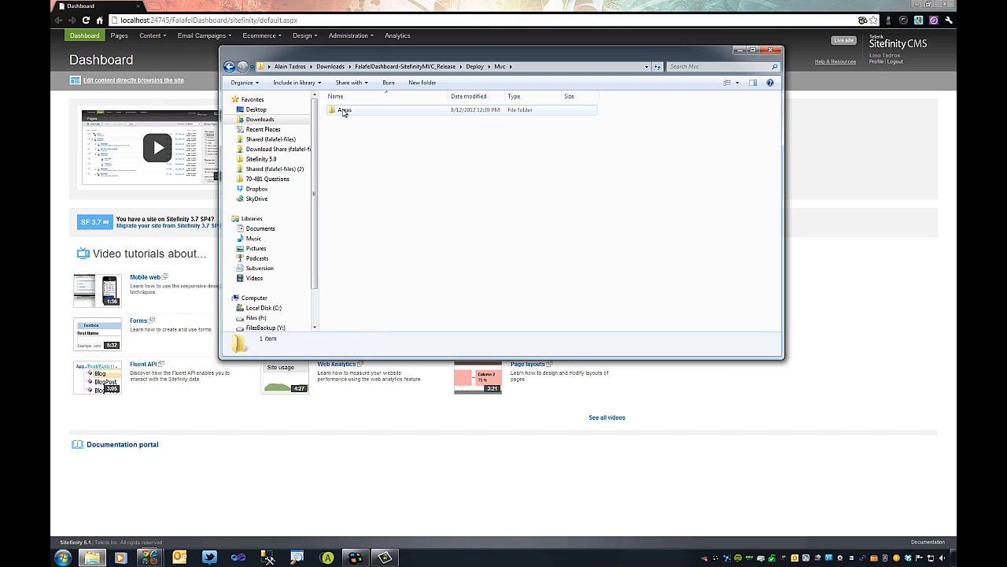
pyautogui.doubleClick(342, 111)
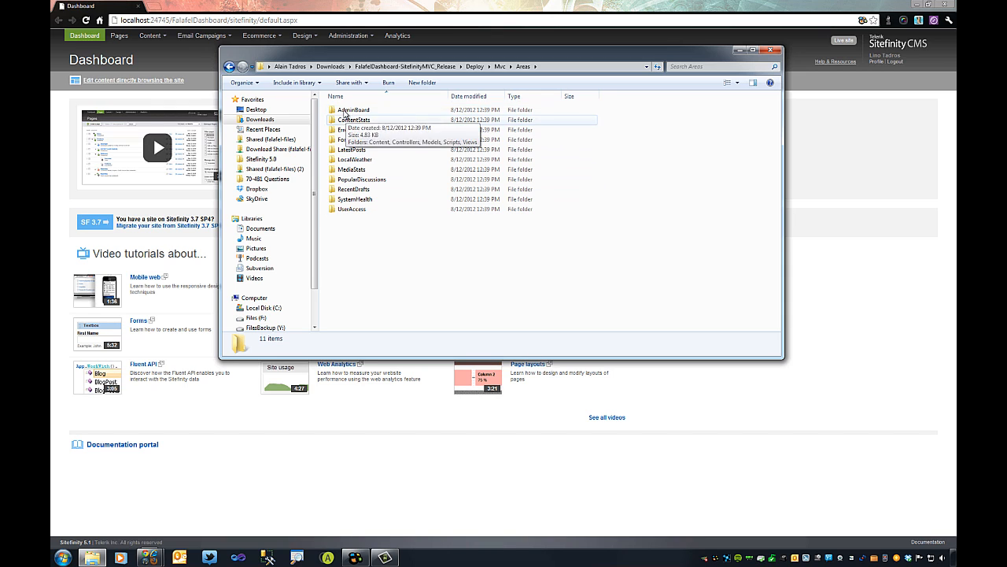
pyautogui.doubleClick(352, 110)
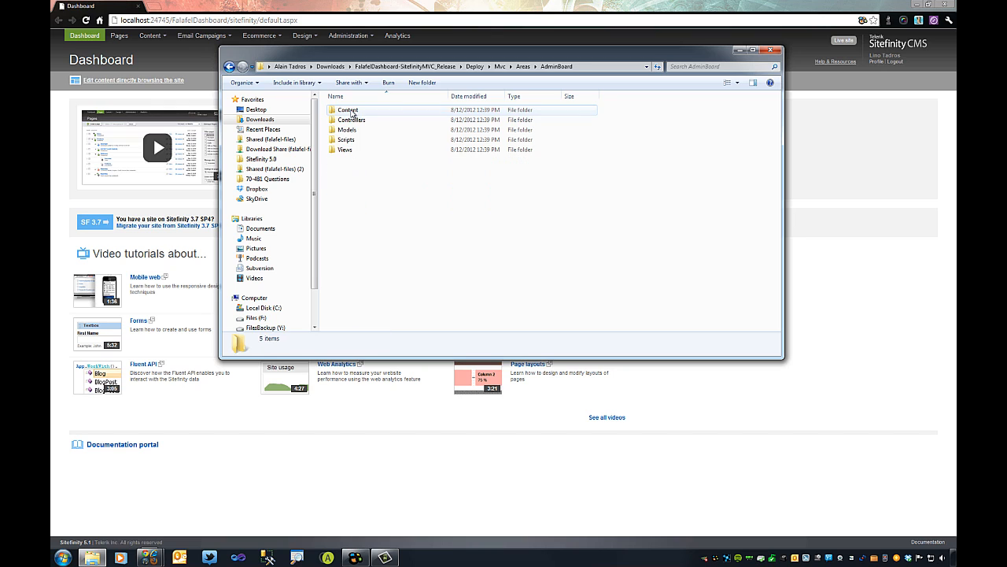
# Inspect AdminBoard's Content, Controllers, Models, Scripts and Views subfolders.
pyautogui.doubleClick(353, 111)
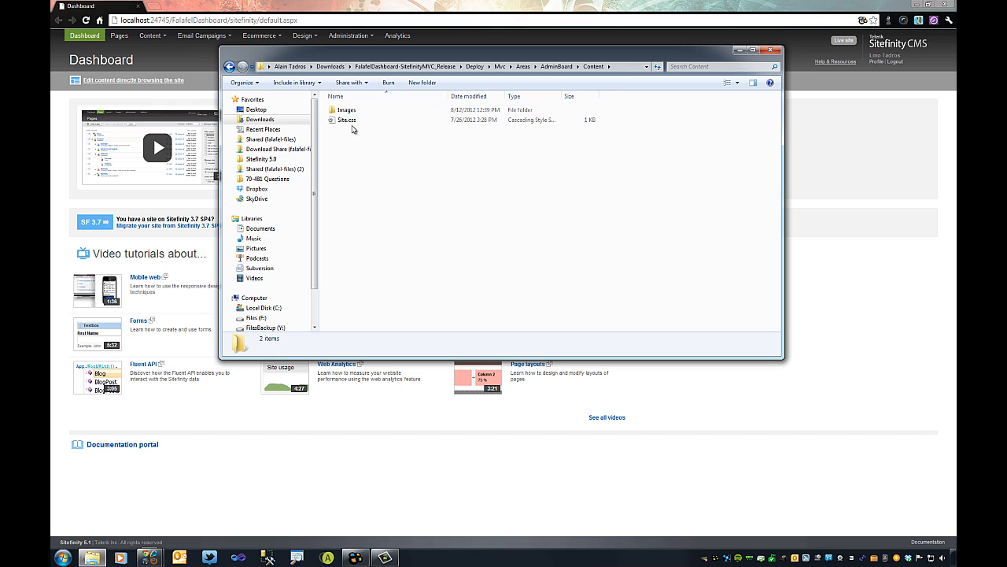
pyautogui.click(229, 66)
pyautogui.doubleClick(354, 120)
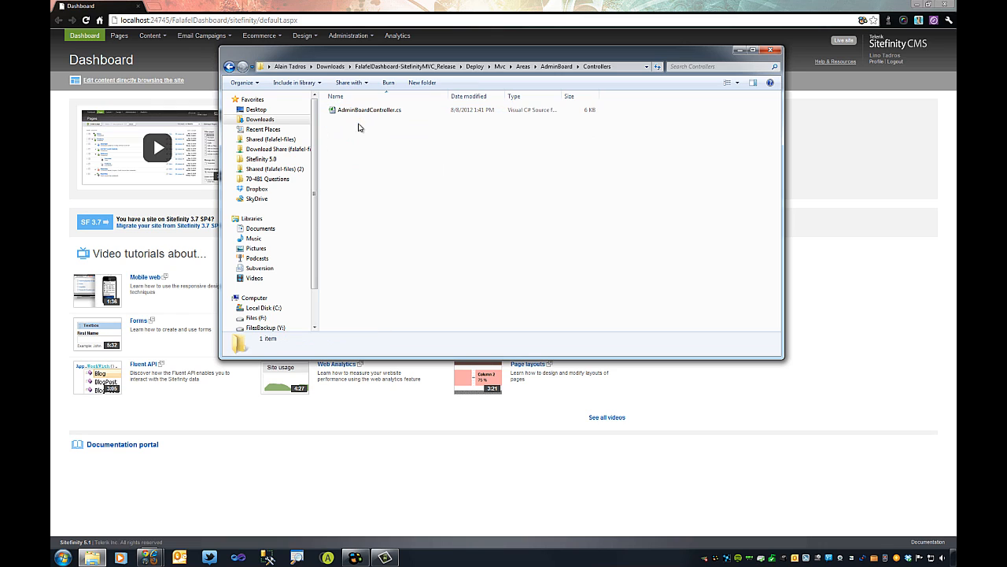
pyautogui.click(229, 67)
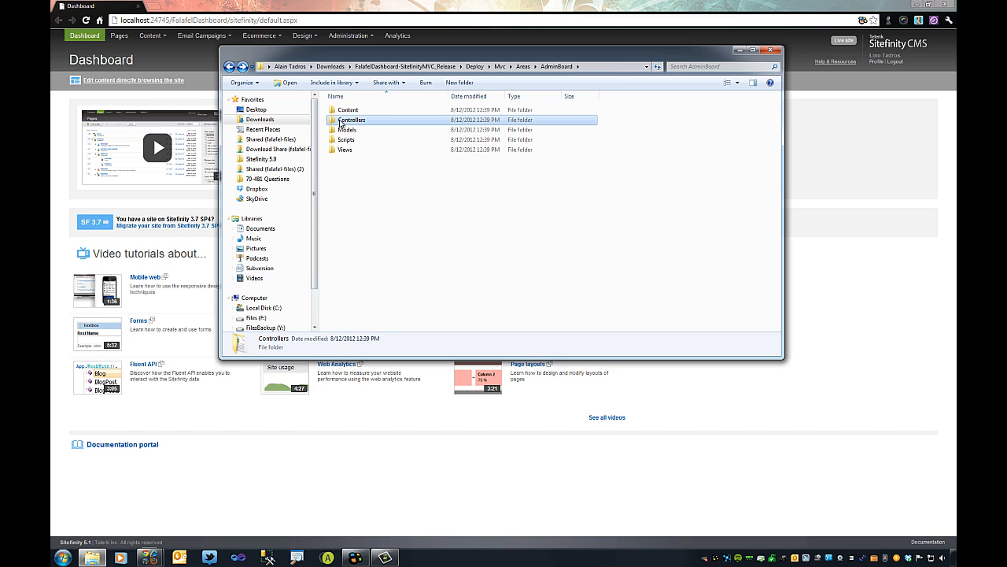
pyautogui.doubleClick(333, 130)
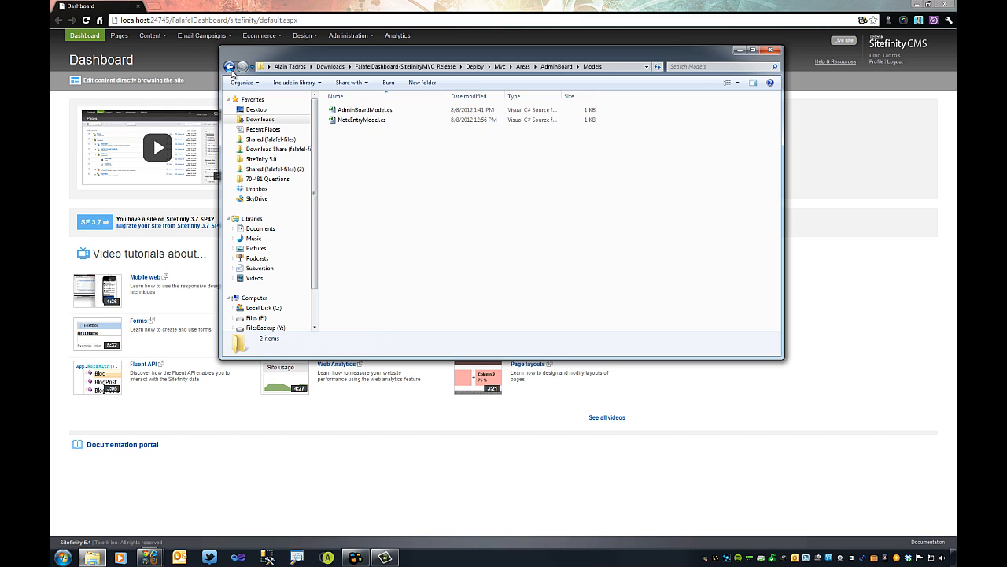
pyautogui.click(229, 66)
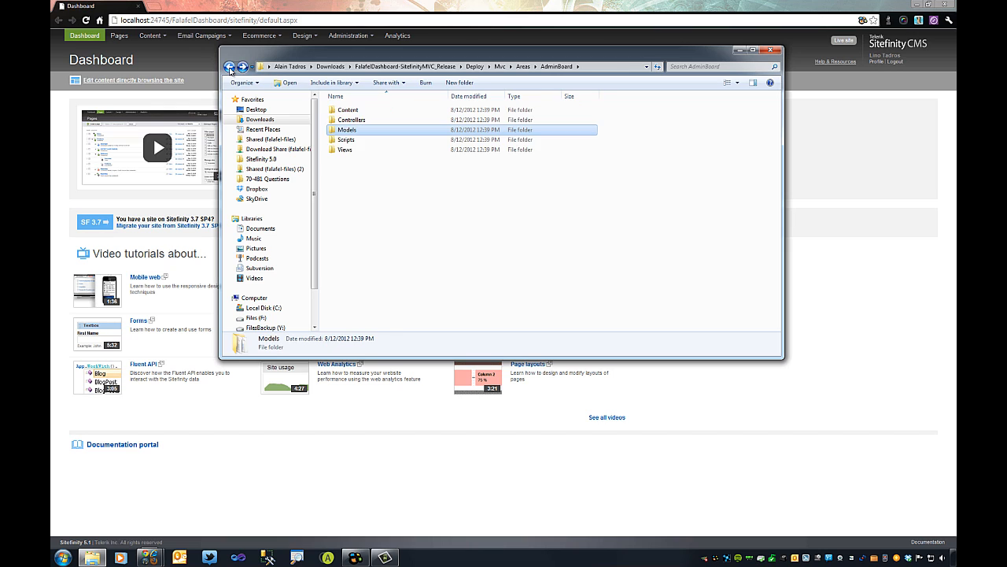
pyautogui.doubleClick(348, 141)
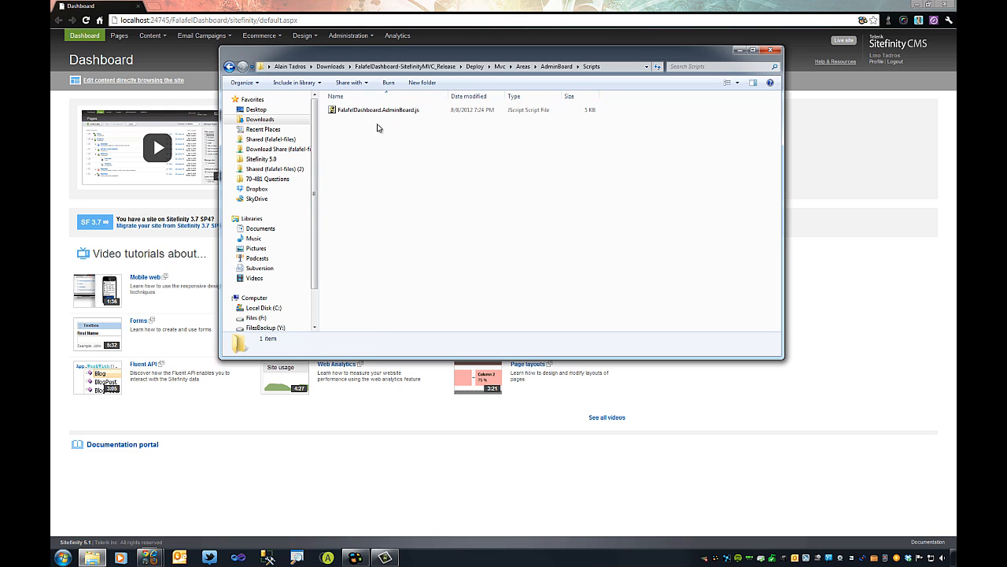
pyautogui.doubleClick(229, 66)
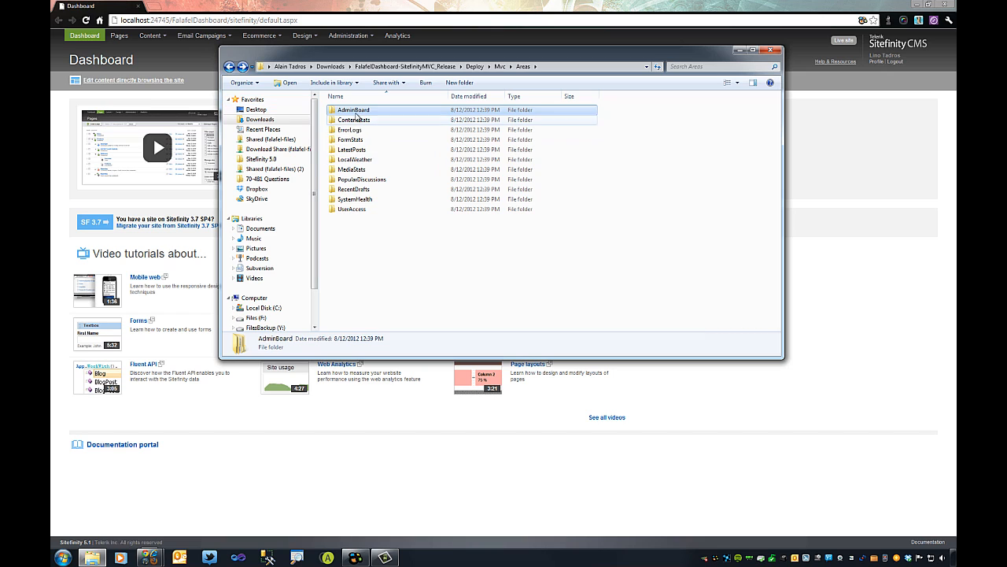
pyautogui.doubleClick(346, 110)
pyautogui.doubleClick(348, 152)
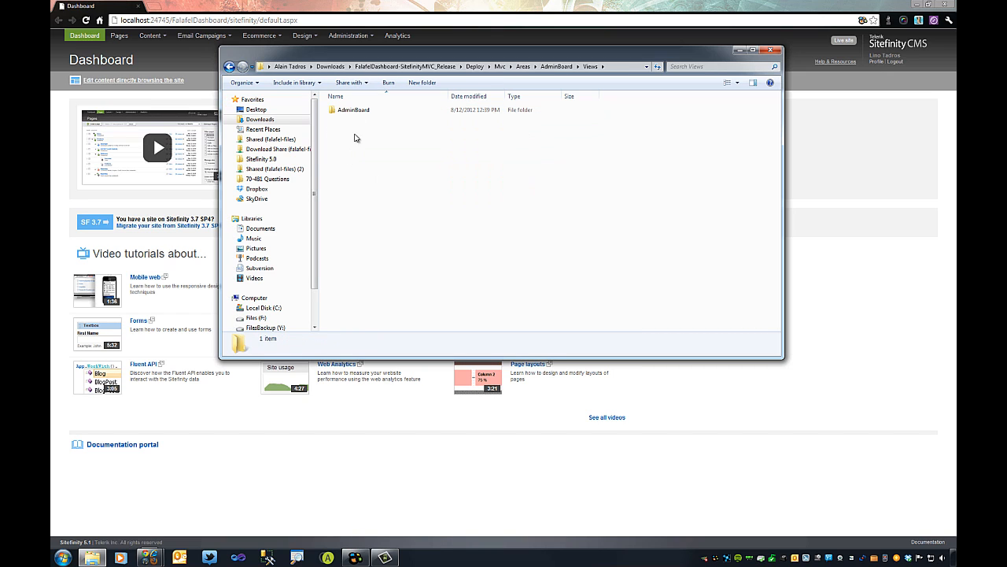
pyautogui.doubleClick(356, 113)
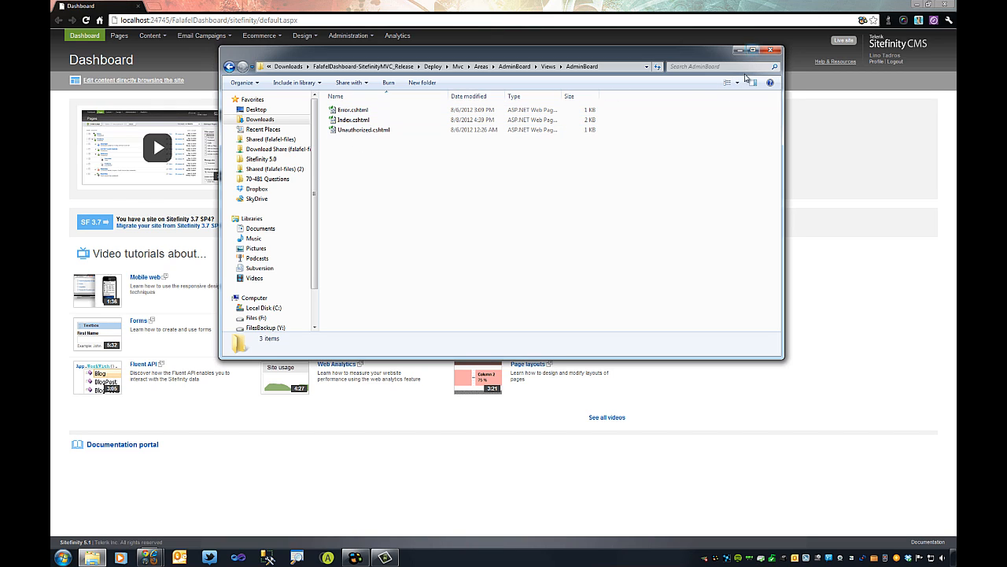
# Back in Deploy, copy the bin and Mvc folders and minimize the browser.
pyautogui.click(229, 67)
pyautogui.click(229, 67)
pyautogui.click(229, 67)
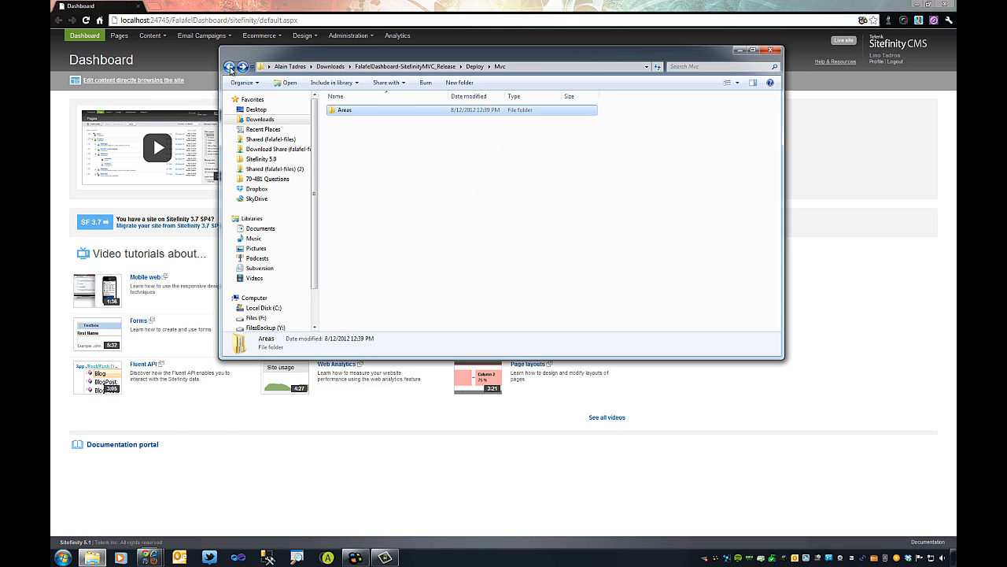
pyautogui.click(229, 67)
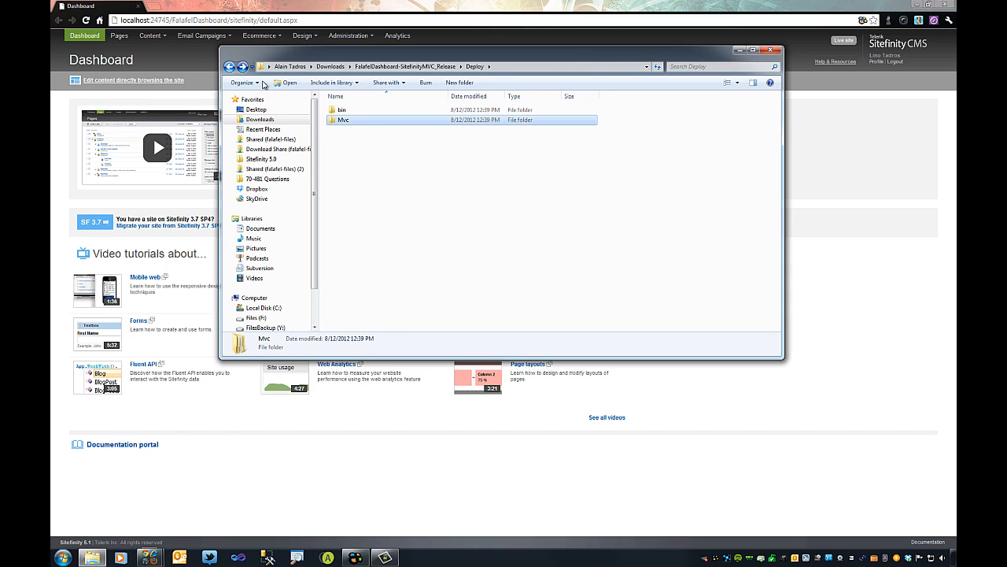
pyautogui.keyDown('ctrl'); pyautogui.click(344, 111); pyautogui.keyUp('ctrl')
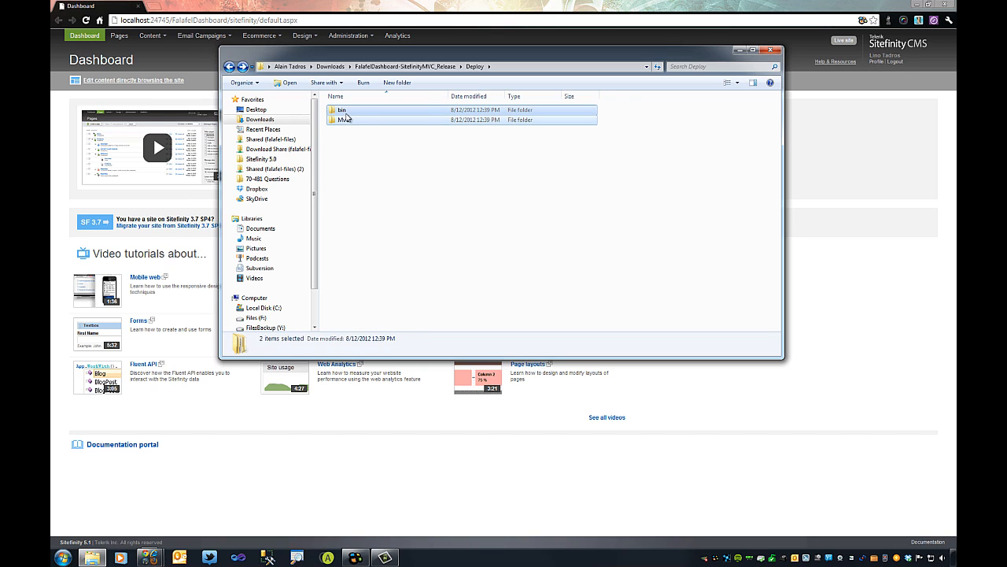
pyautogui.rightClick(345, 114)
pyautogui.click(370, 250)
pyautogui.click(912, 4)
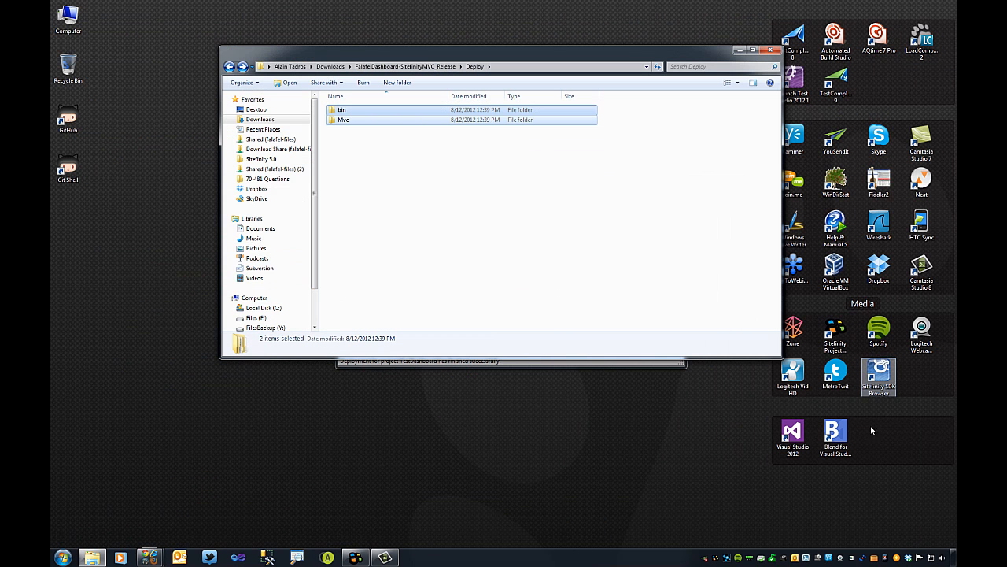
# In Visual Studio 2012, open FalafelDashboard's SitefinityWebApp.csproj project.
pyautogui.doubleClick(794, 436)
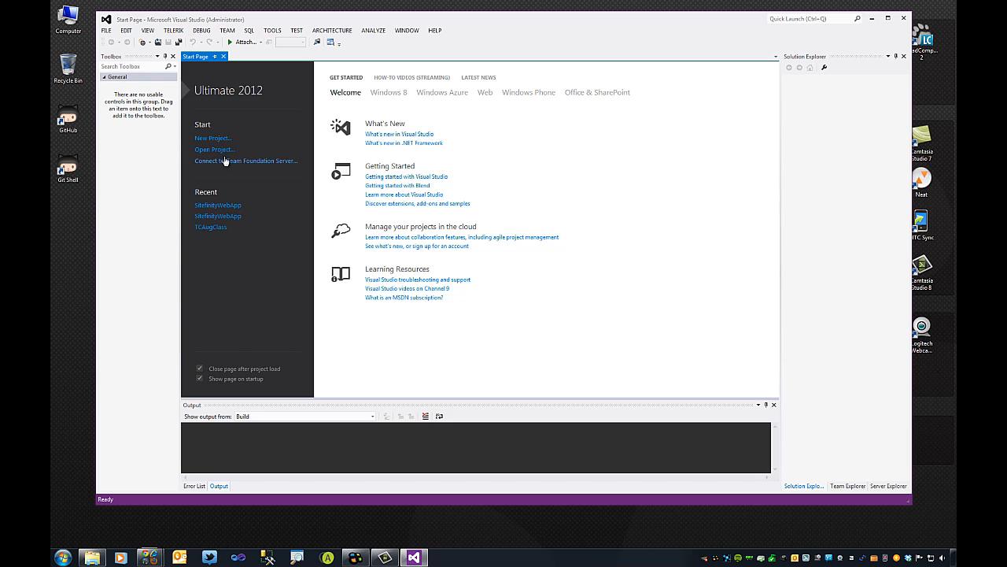
pyautogui.click(218, 150)
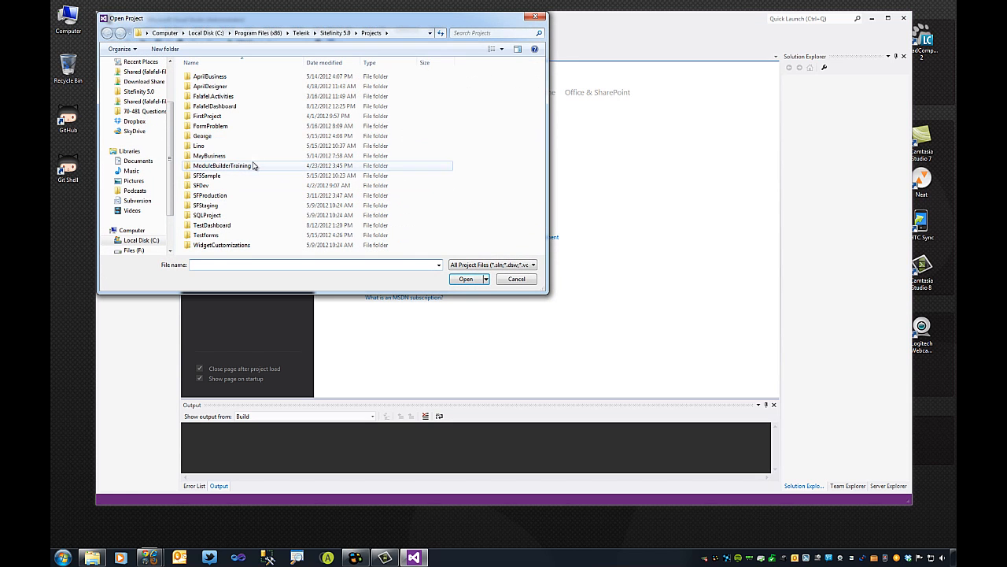
pyautogui.click(211, 107)
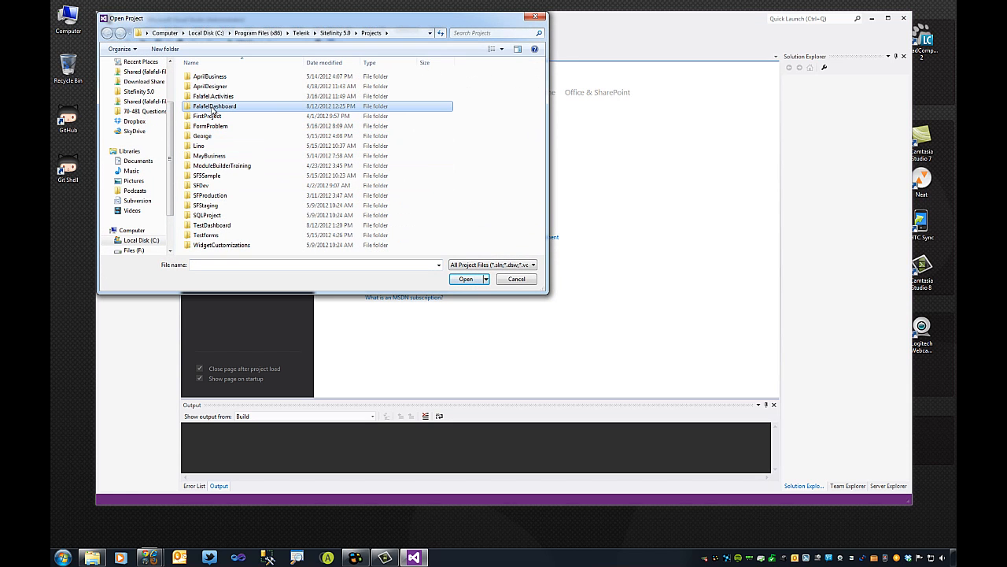
pyautogui.doubleClick(213, 107)
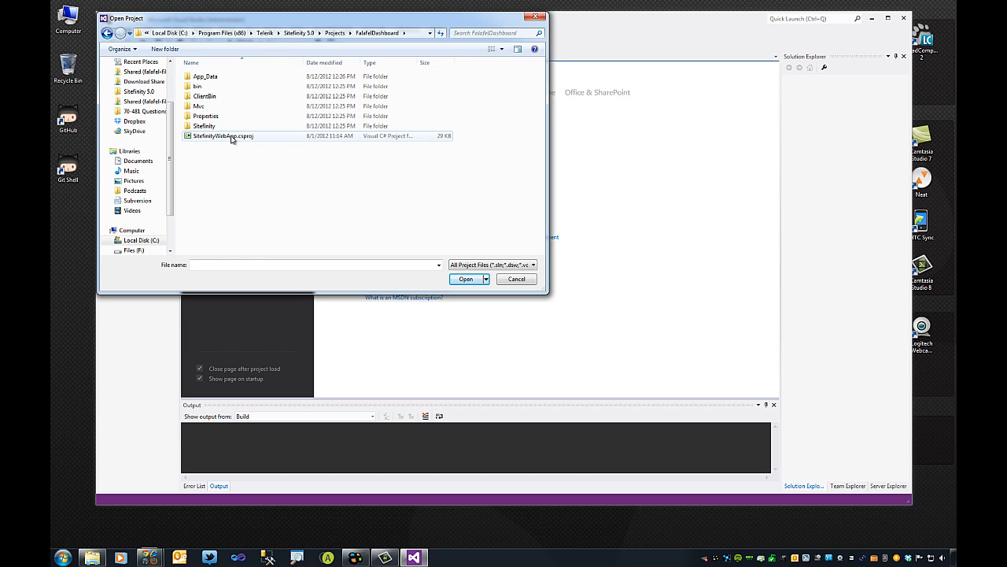
pyautogui.doubleClick(229, 137)
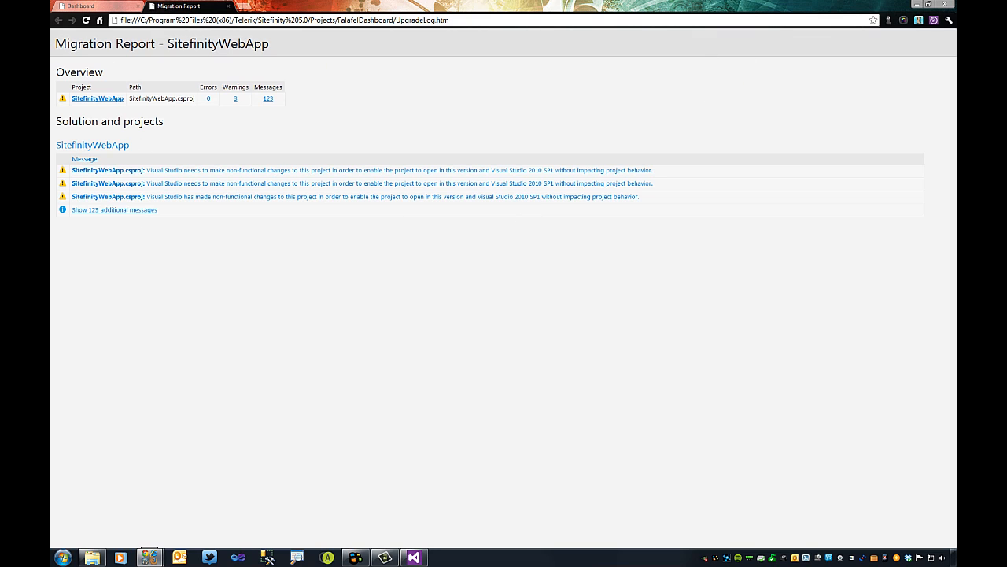
# Close the migration report and run the site in Google Chrome with debugging enabled.
pyautogui.click(945, 6)
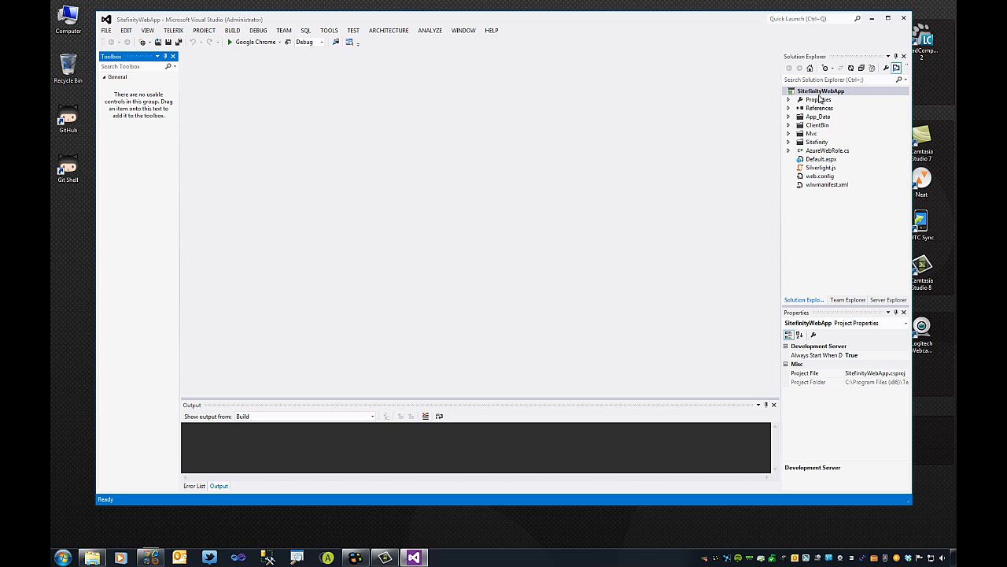
pyautogui.click(230, 44)
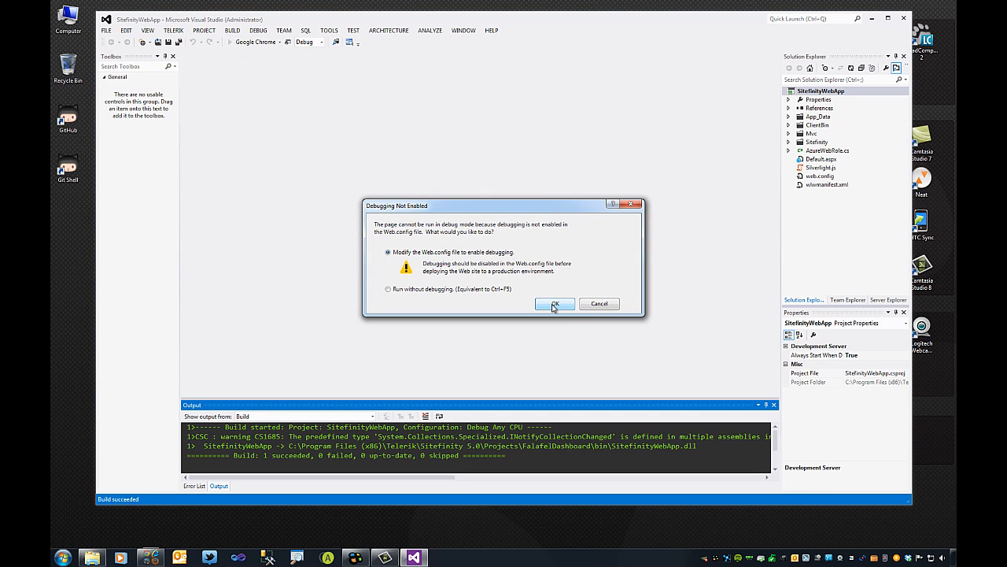
pyautogui.click(560, 306)
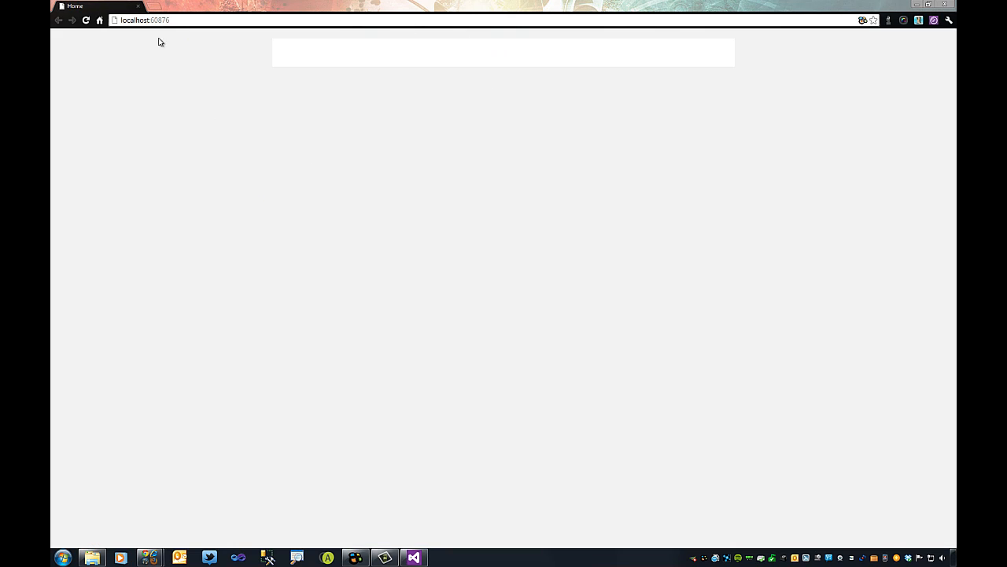
# Sign into localhost:60876/sitefinity with a corrected password, logging the other user session off.
pyautogui.click(190, 20)
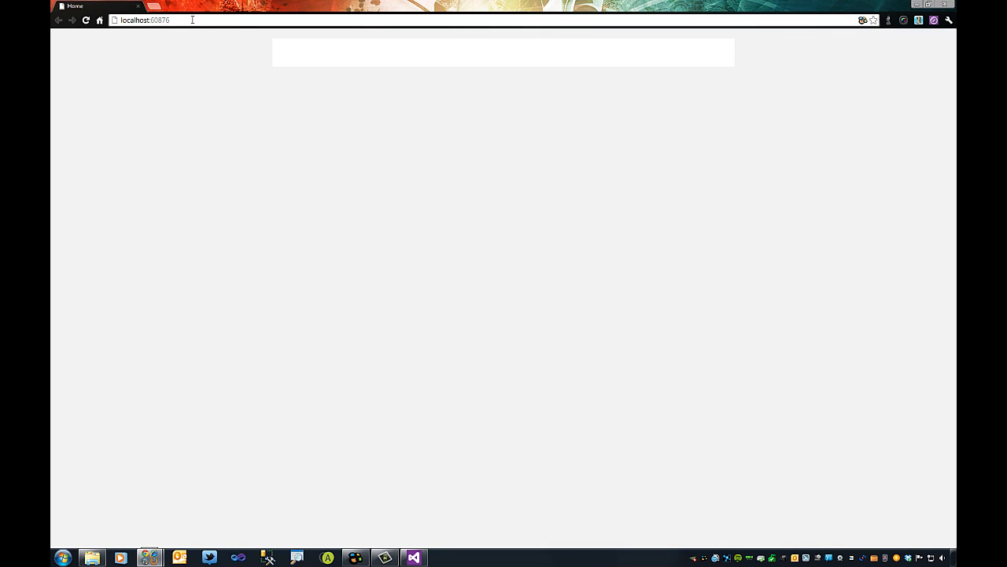
pyautogui.write('/sitefinit')
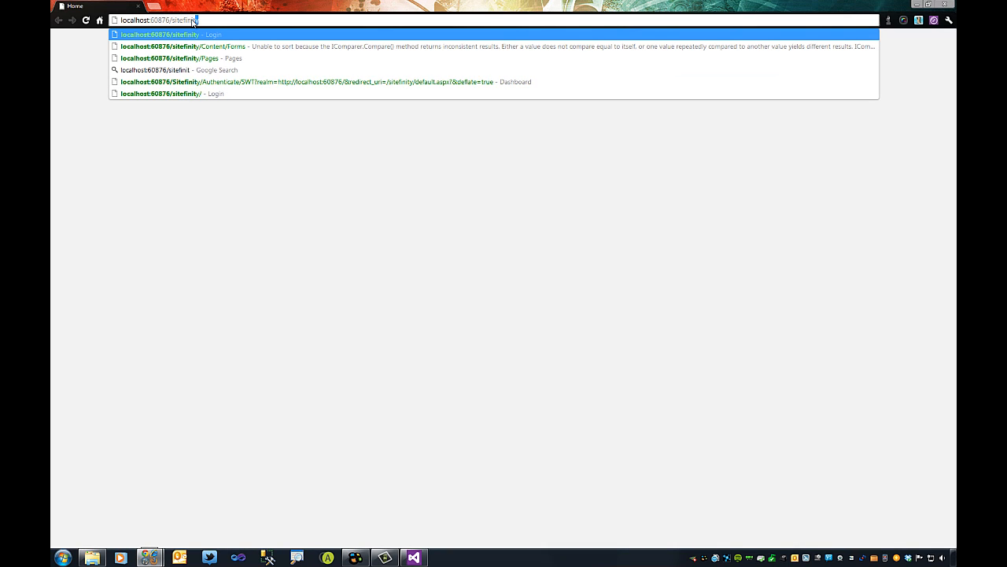
pyautogui.write('y')
pyautogui.press('Return')
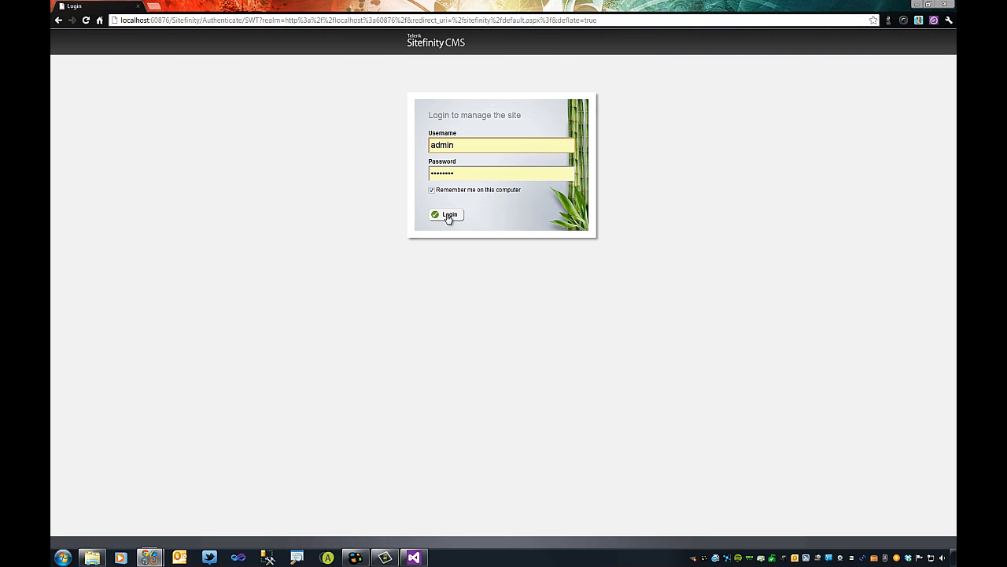
pyautogui.click(448, 215)
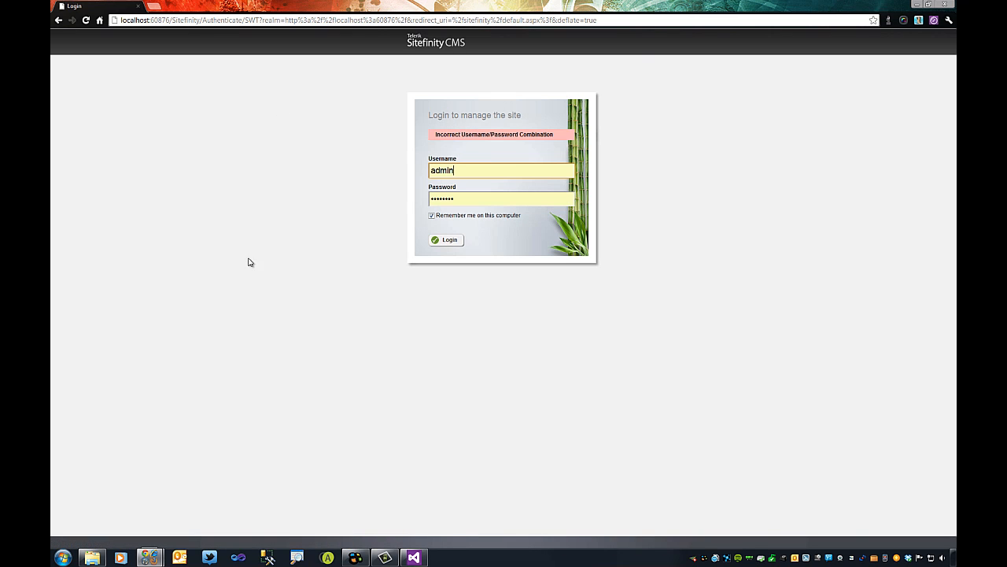
pyautogui.moveTo(464, 198); pyautogui.dragTo(369, 198)
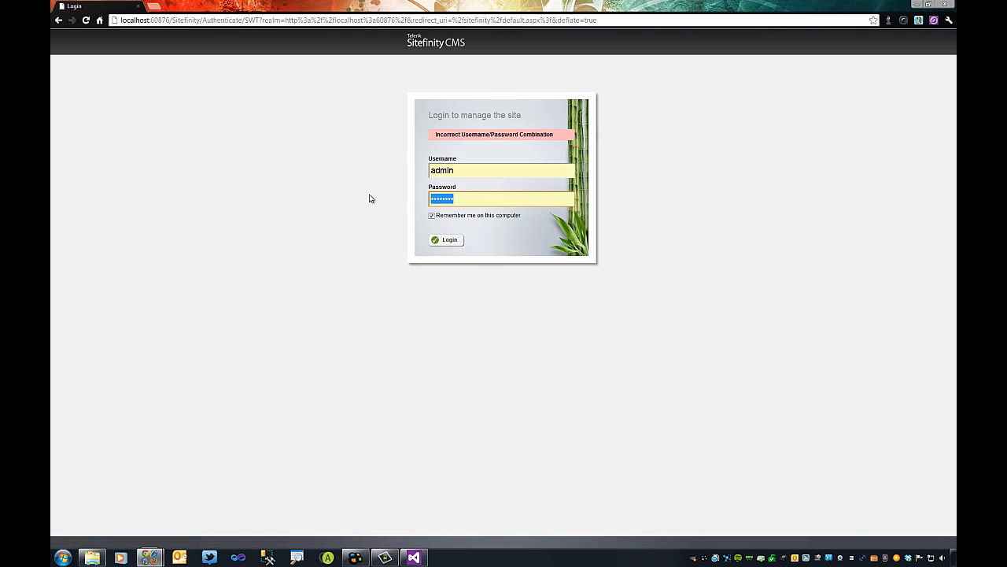
pyautogui.write('pas')
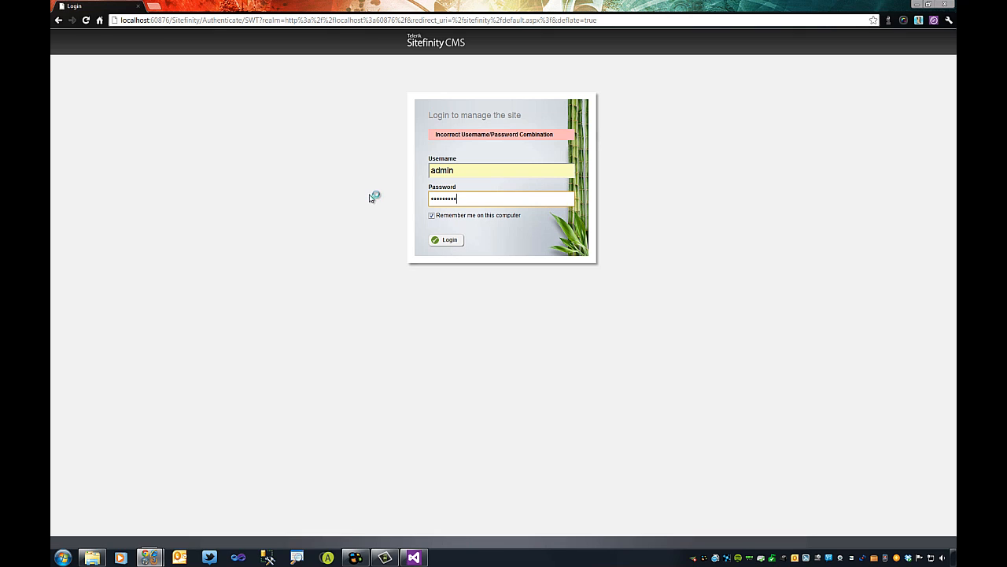
pyautogui.press('Return')
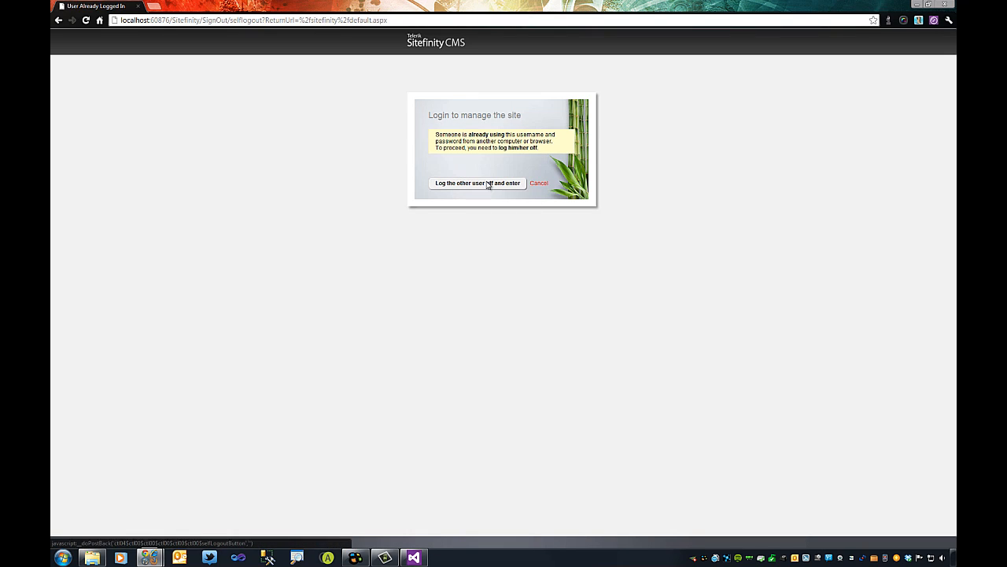
pyautogui.click(490, 184)
pyautogui.click(497, 297)
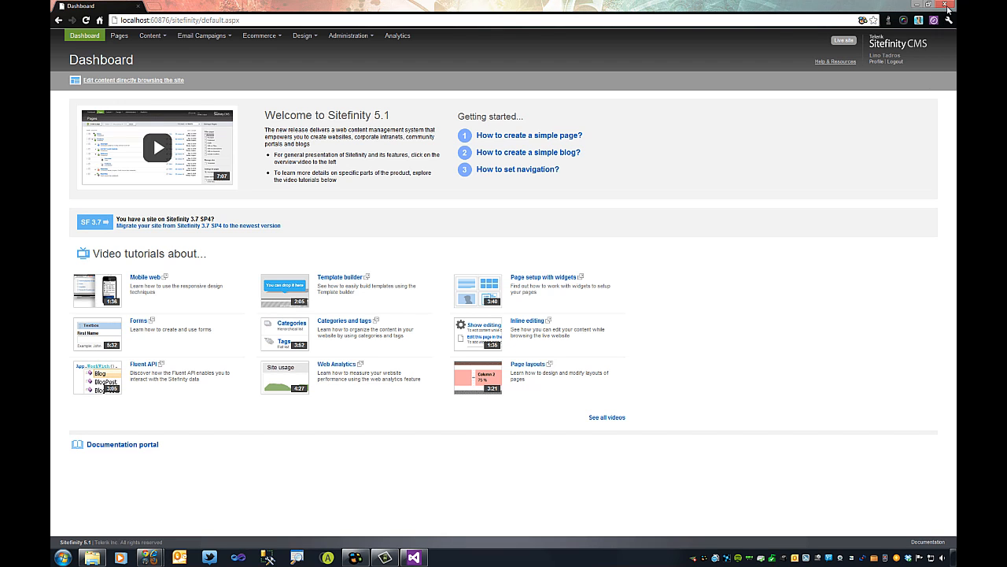
# Close the browser, stop debugging, and paste the copied folders into SitefinityWebApp.
pyautogui.click(946, 6)
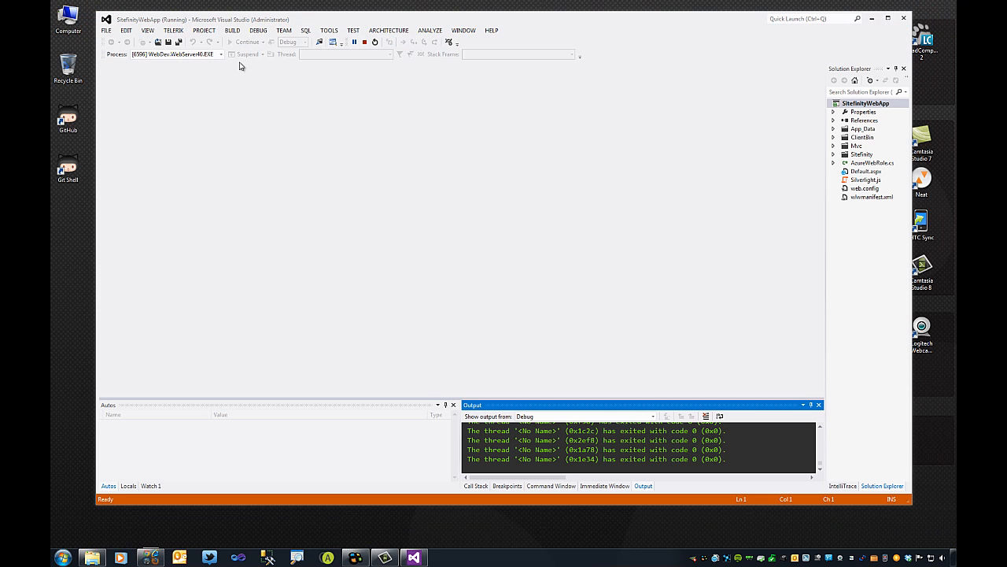
pyautogui.click(364, 42)
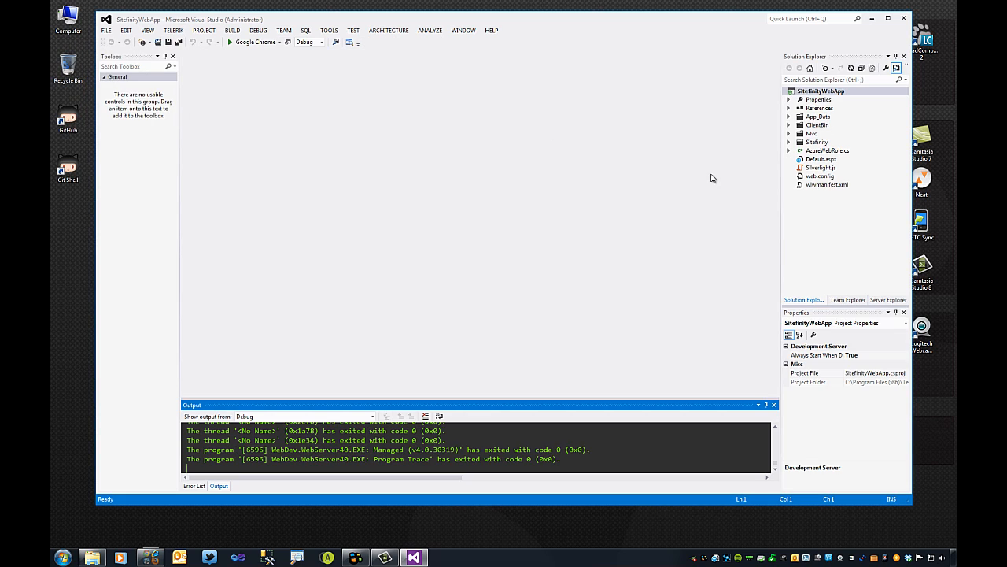
pyautogui.click(819, 91)
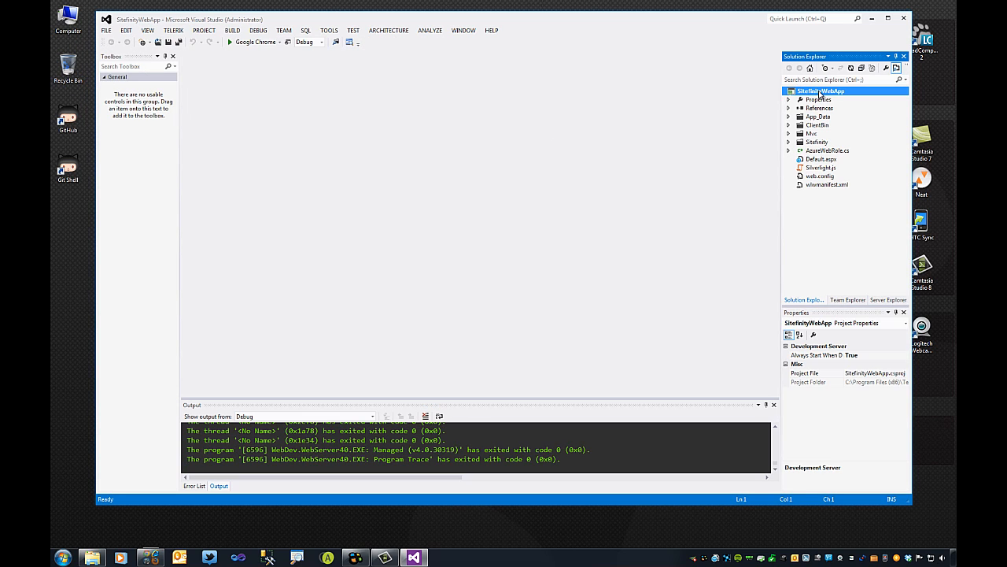
pyautogui.rightClick(818, 91)
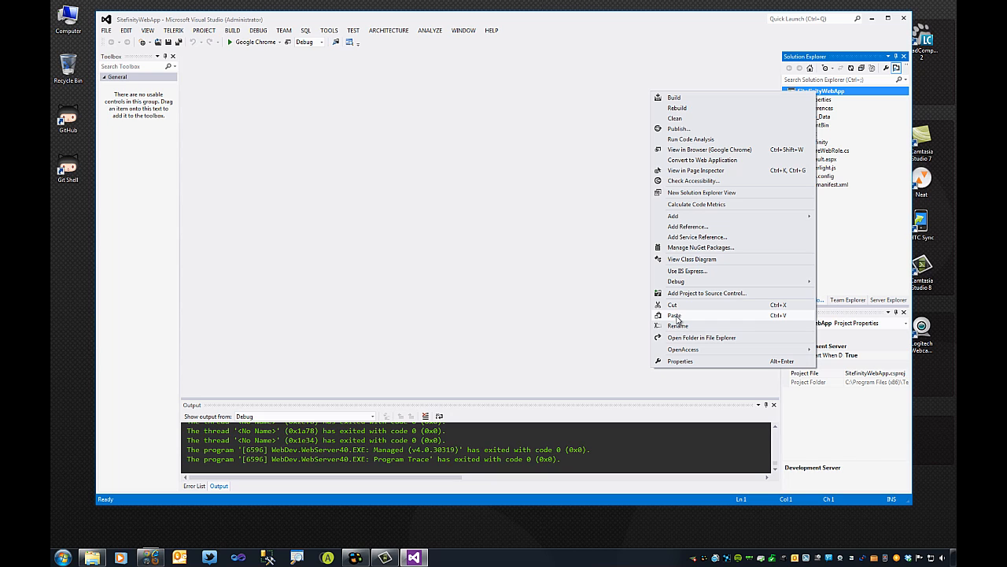
pyautogui.click(675, 316)
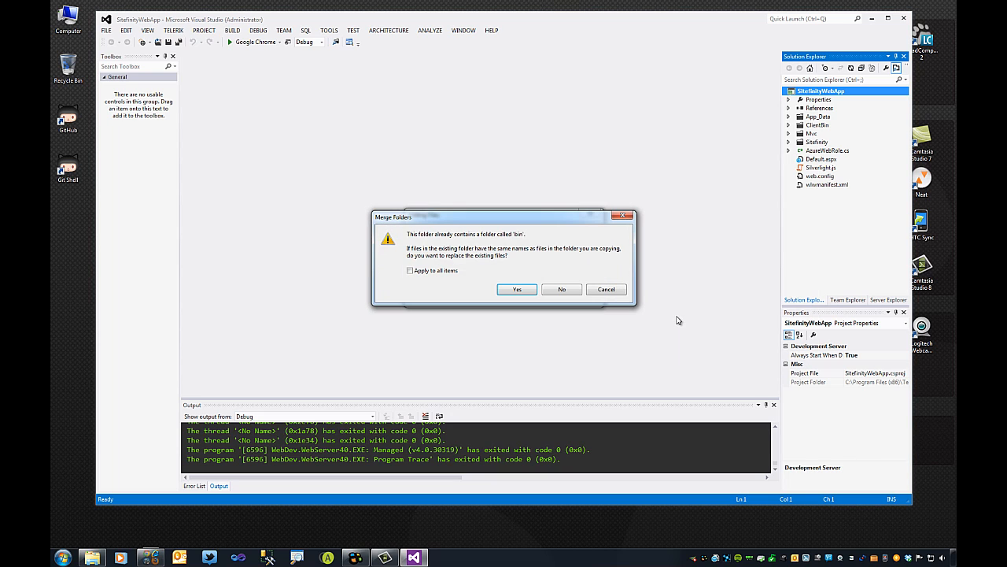
# Approve merging both bin and Mvc folders and check FalafelDashboard.dll in bin.
pyautogui.click(517, 290)
pyautogui.click(514, 290)
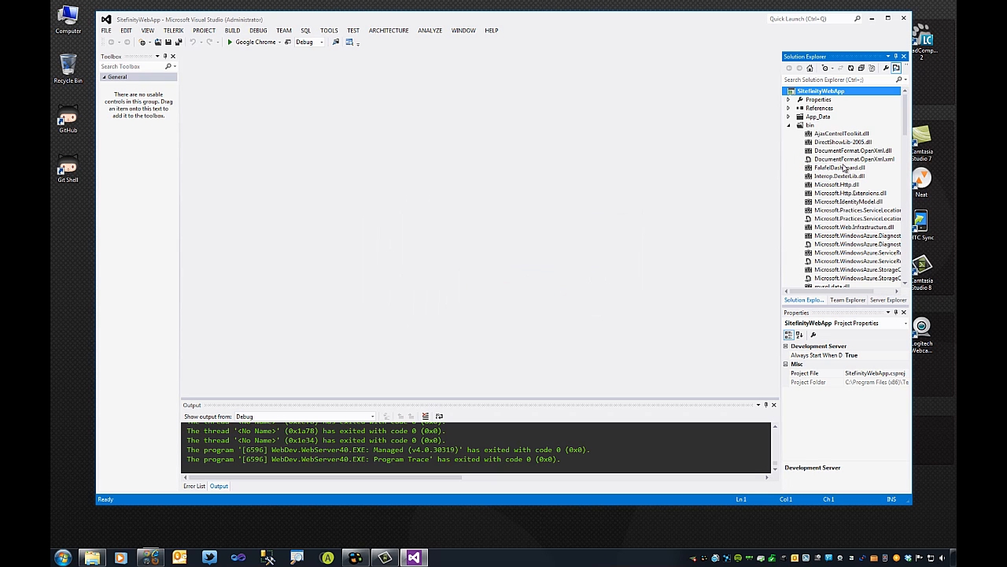
pyautogui.click(830, 168)
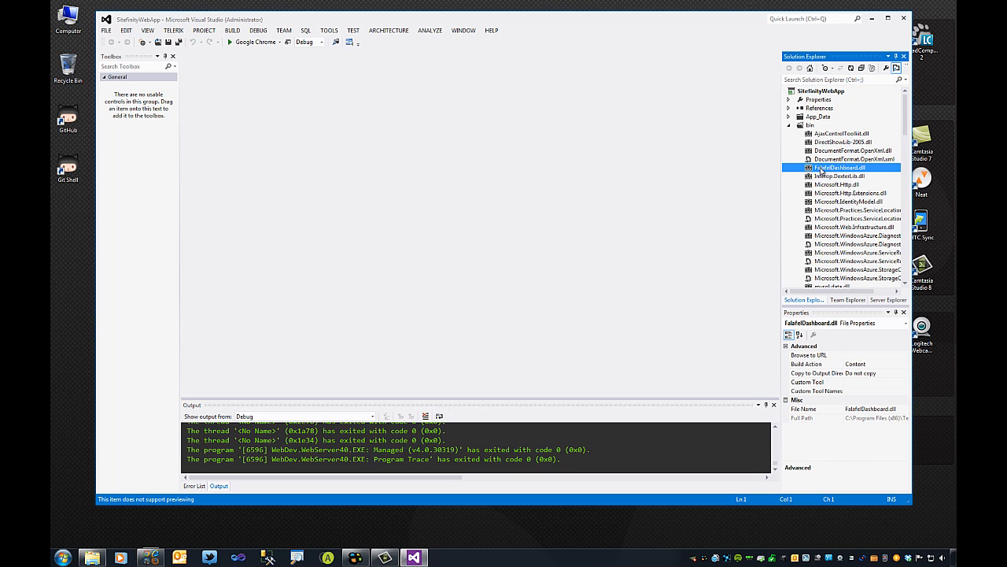
pyautogui.click(790, 125)
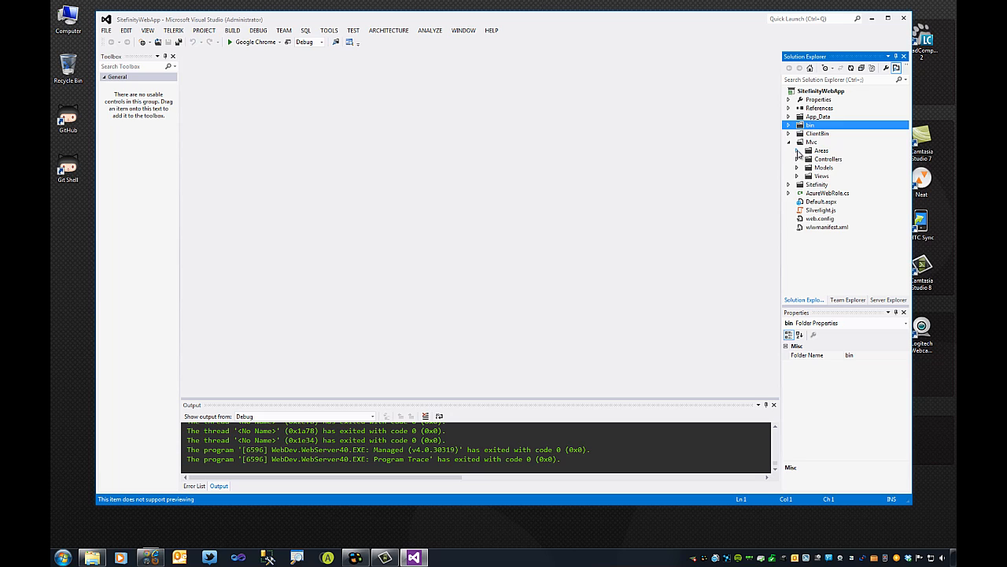
# Expand Mvc > Areas to list AdminBoard through UserAccess, then bring up References' add-reference options.
pyautogui.click(797, 151)
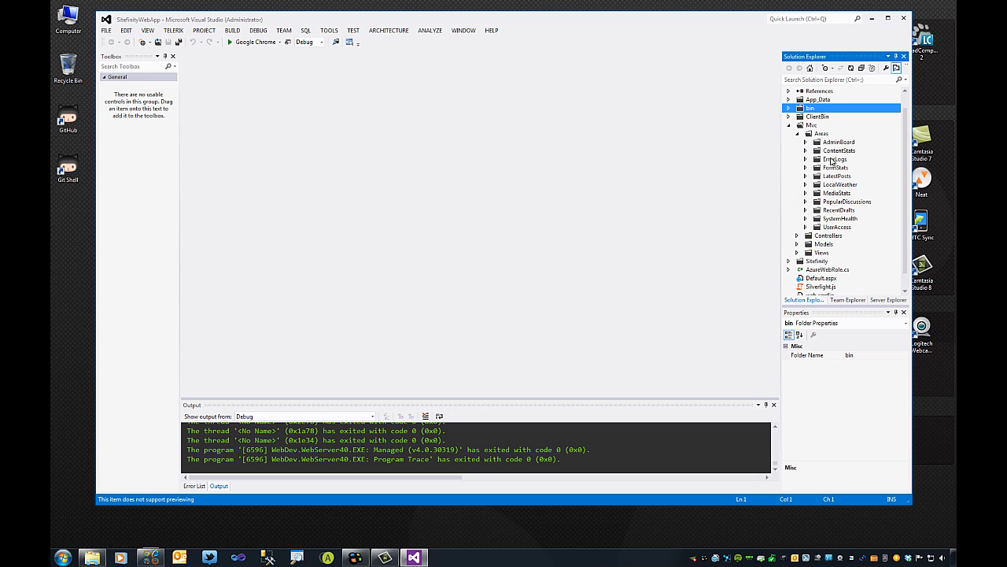
pyautogui.click(822, 136)
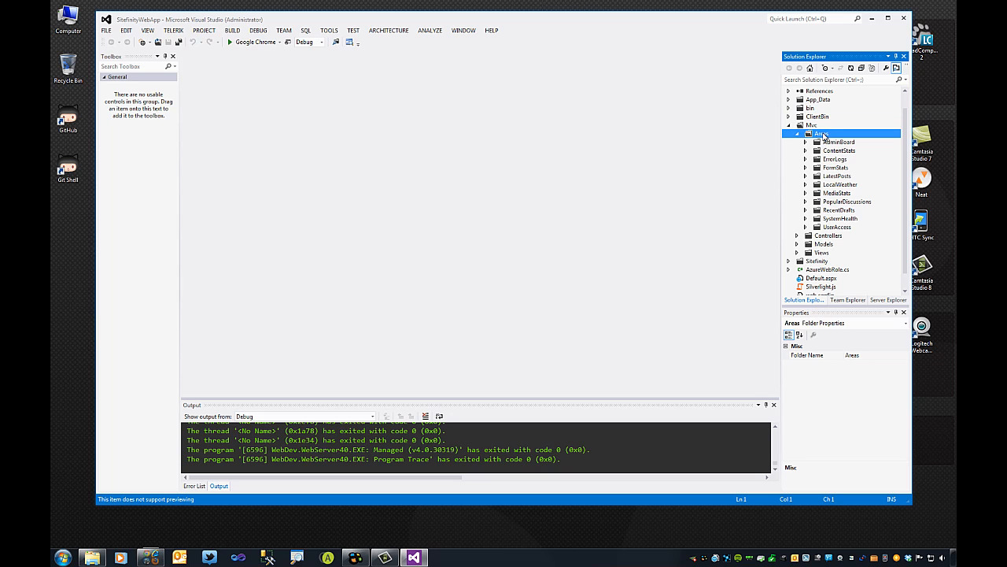
pyautogui.rightClick(824, 135)
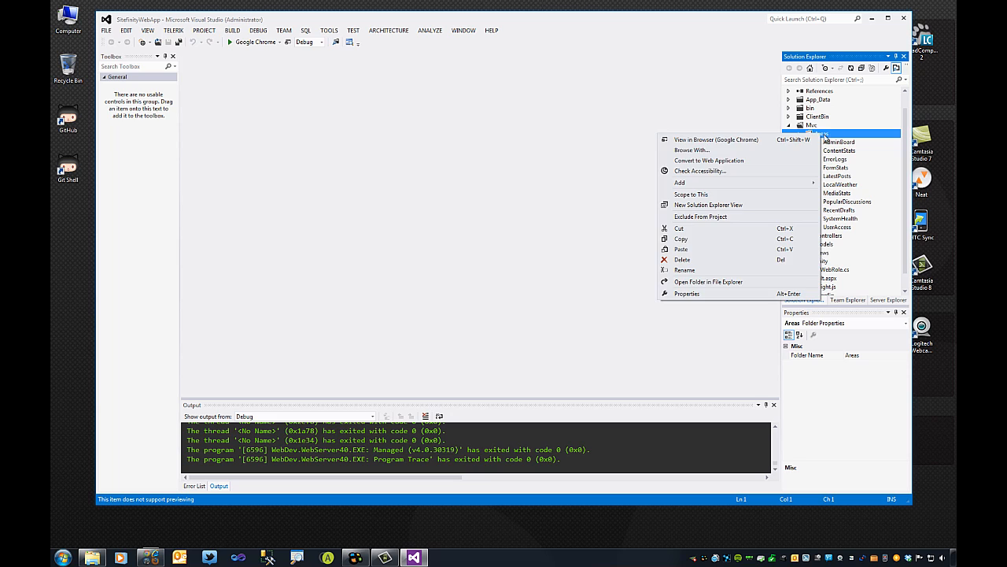
pyautogui.click(826, 136)
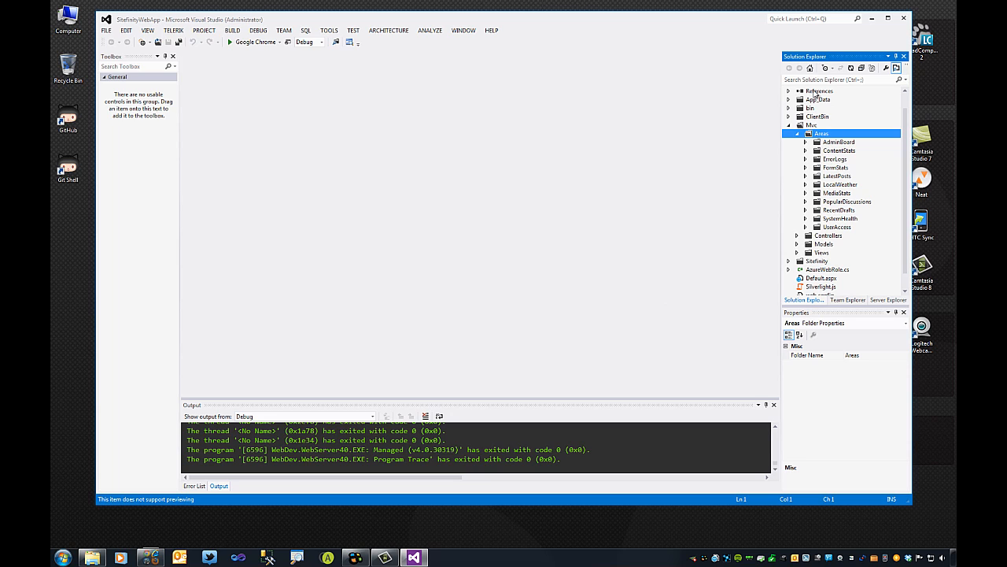
pyautogui.click(814, 92)
pyautogui.rightClick(812, 93)
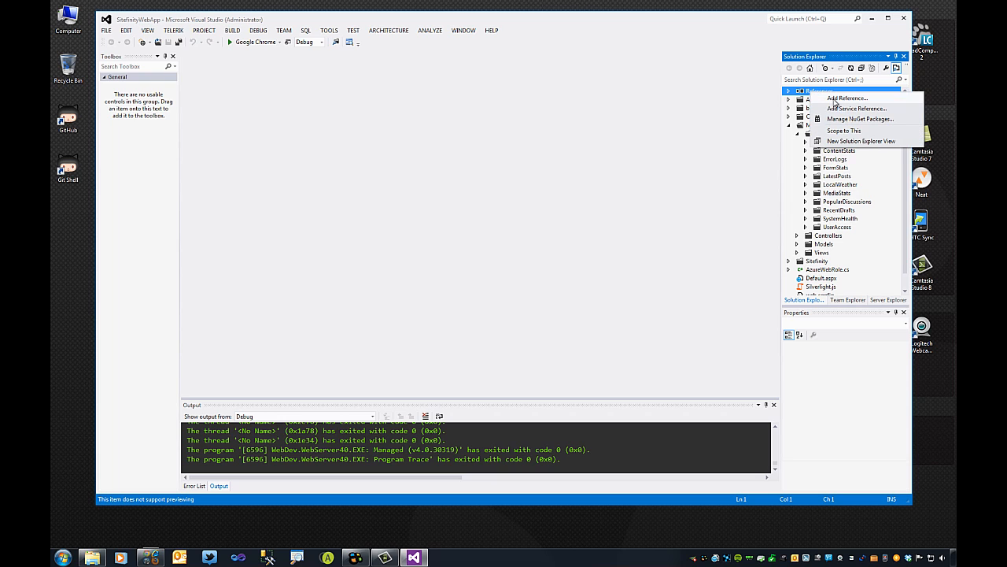
# Reference FalafelDashboard.dll from the project's bin folder, then collapse References and Mvc.
pyautogui.click(838, 99)
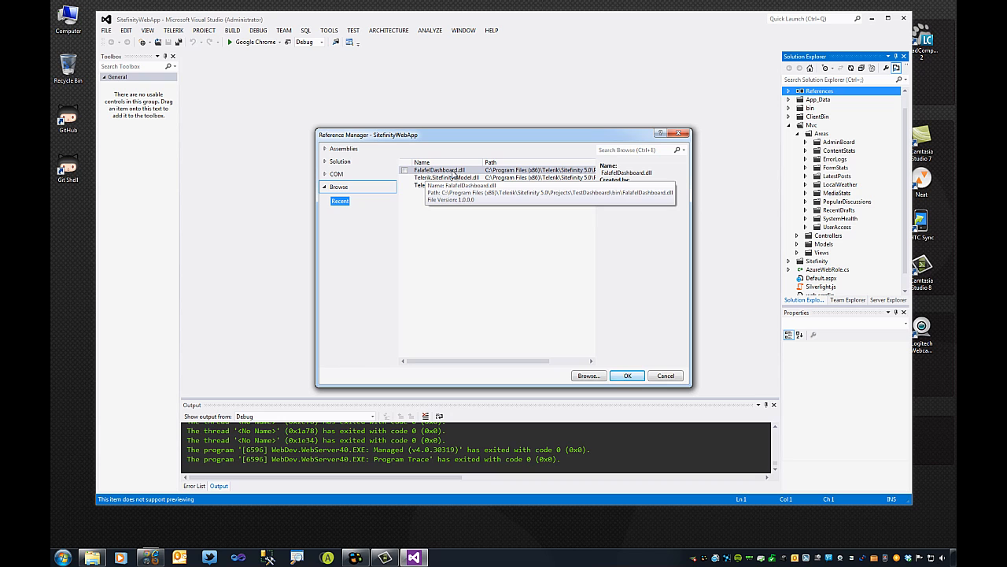
pyautogui.click(589, 375)
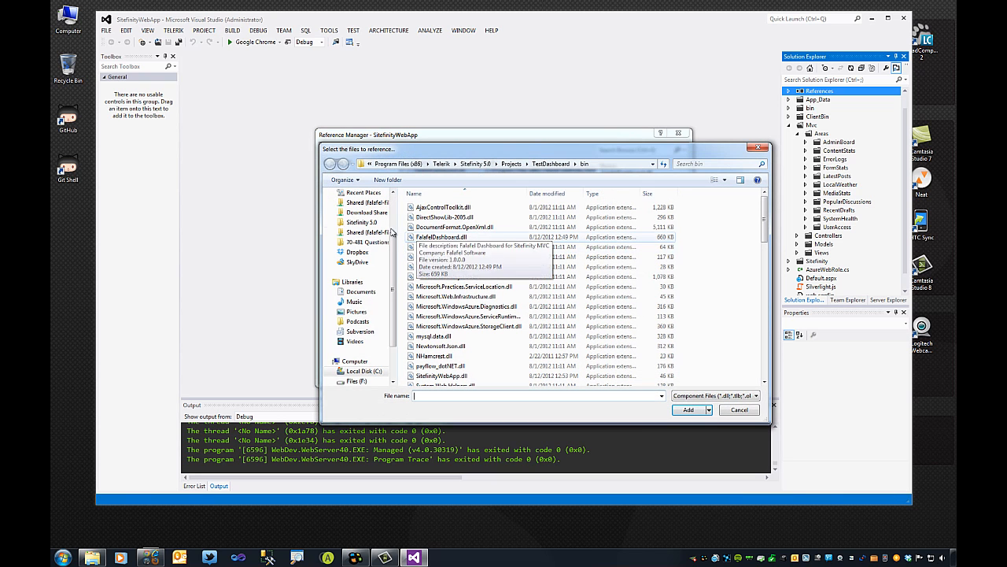
pyautogui.click(511, 162)
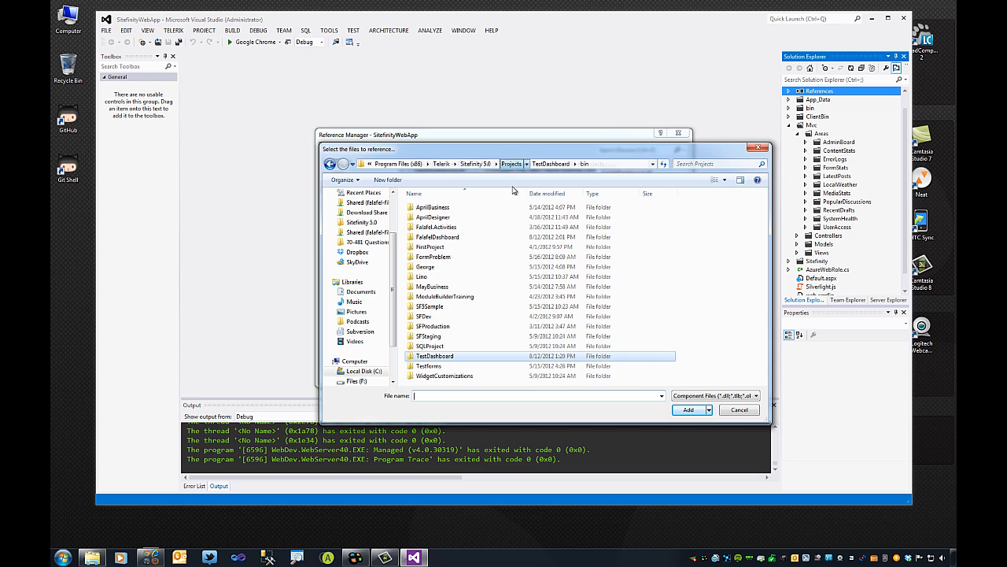
pyautogui.doubleClick(445, 237)
pyautogui.doubleClick(429, 238)
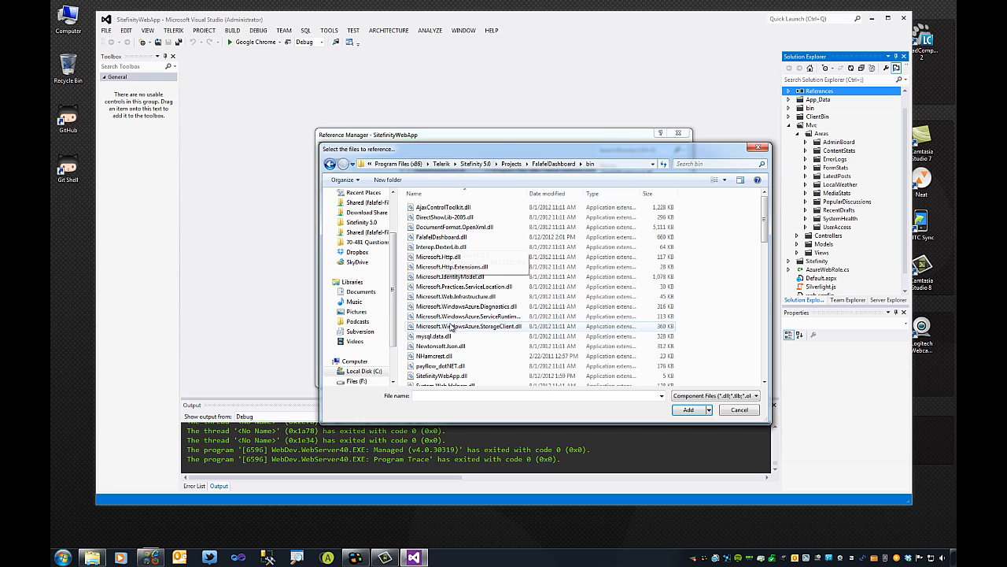
pyautogui.click(431, 238)
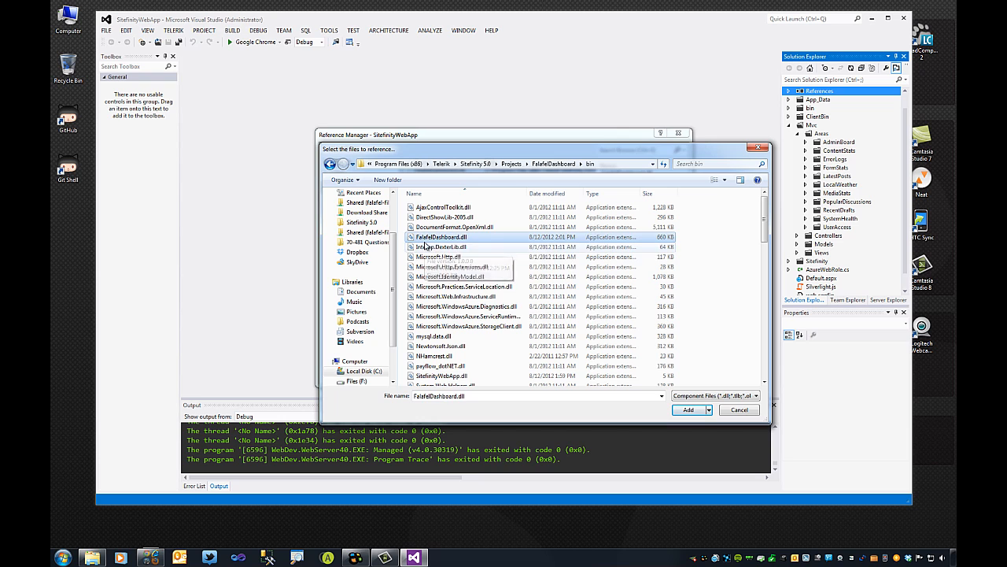
pyautogui.click(688, 410)
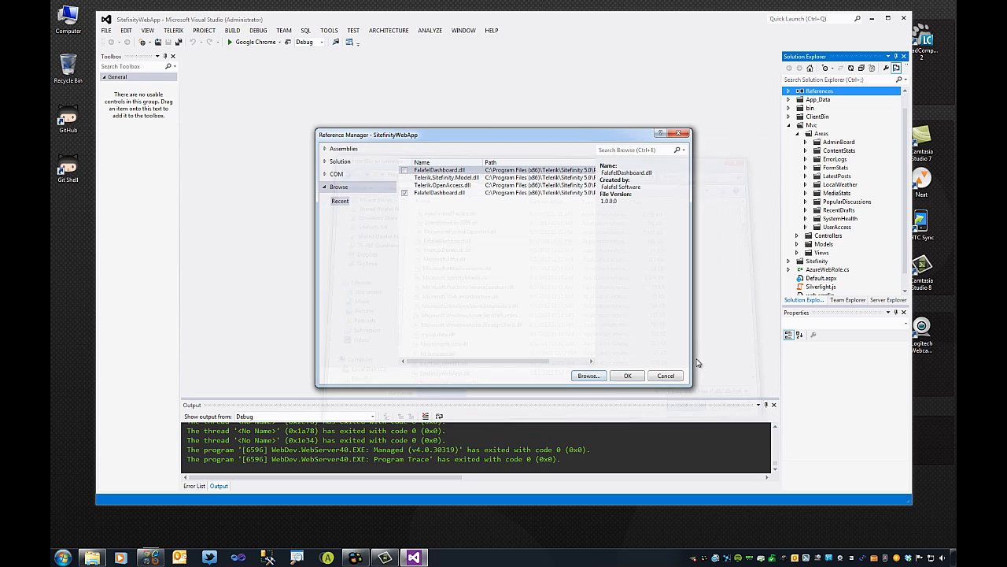
pyautogui.click(631, 376)
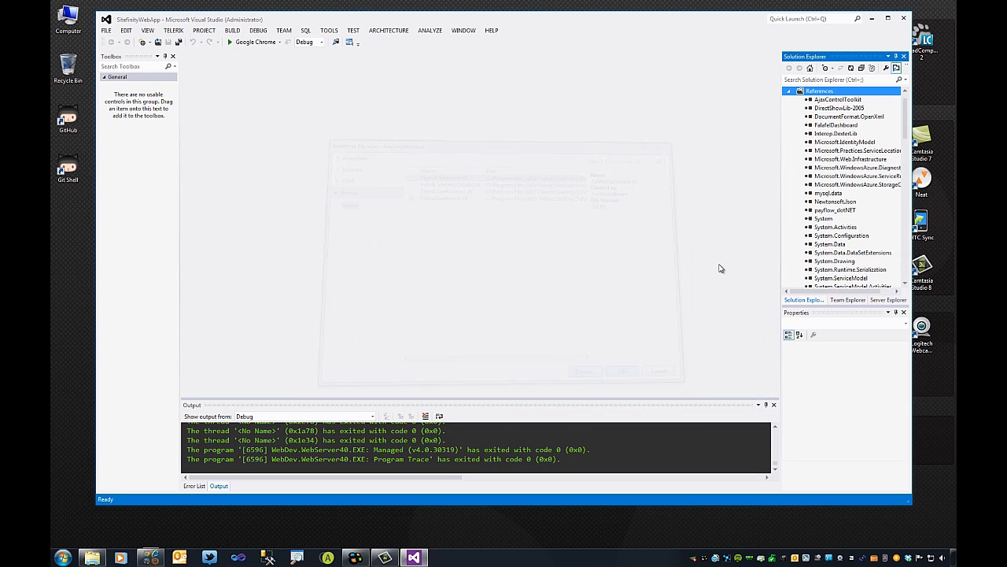
pyautogui.click(789, 92)
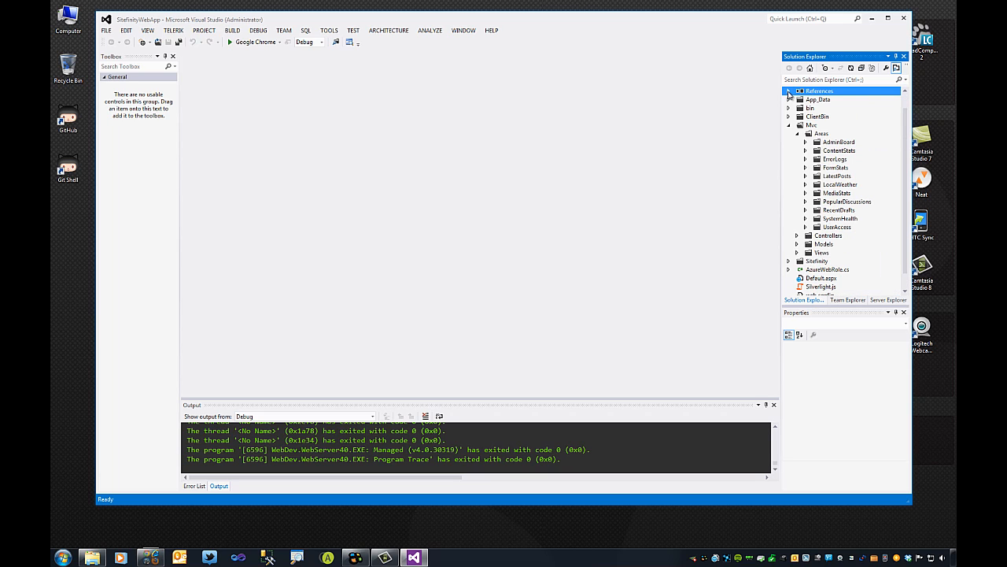
pyautogui.click(789, 125)
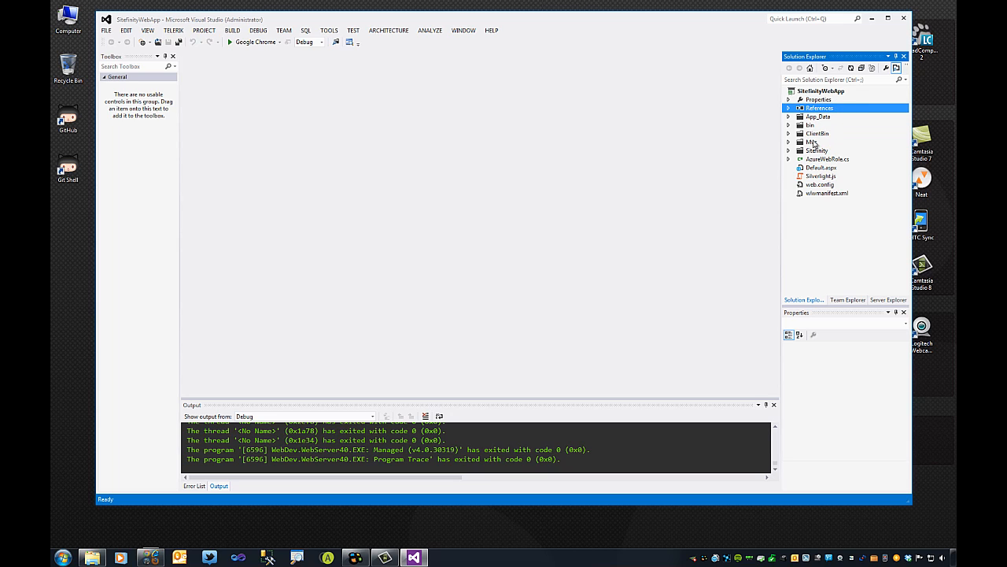
# Build SitefinityWebApp and launch it in Chrome at localhost:60876.
pyautogui.click(822, 92)
pyautogui.rightClick(811, 95)
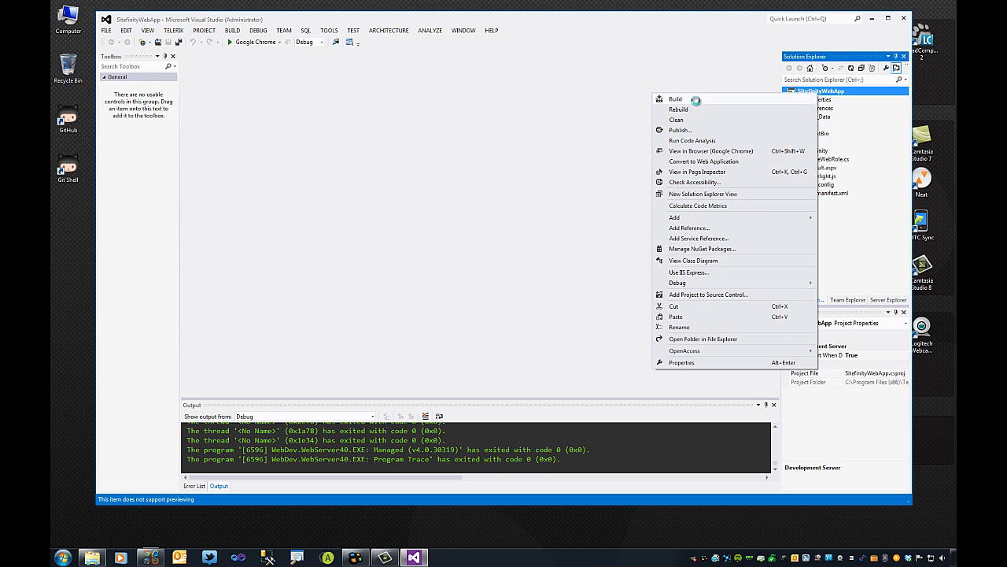
pyautogui.click(697, 100)
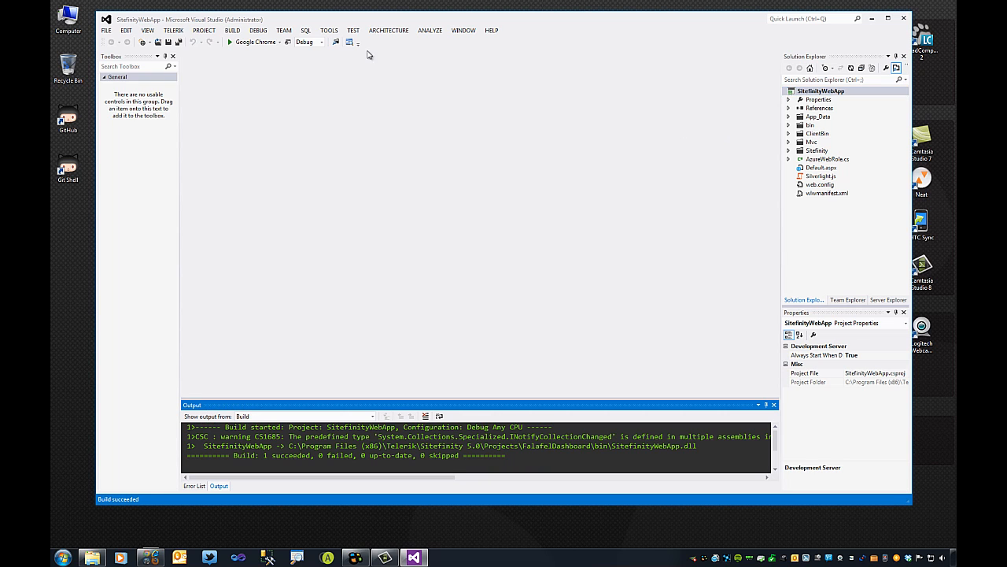
pyautogui.click(231, 44)
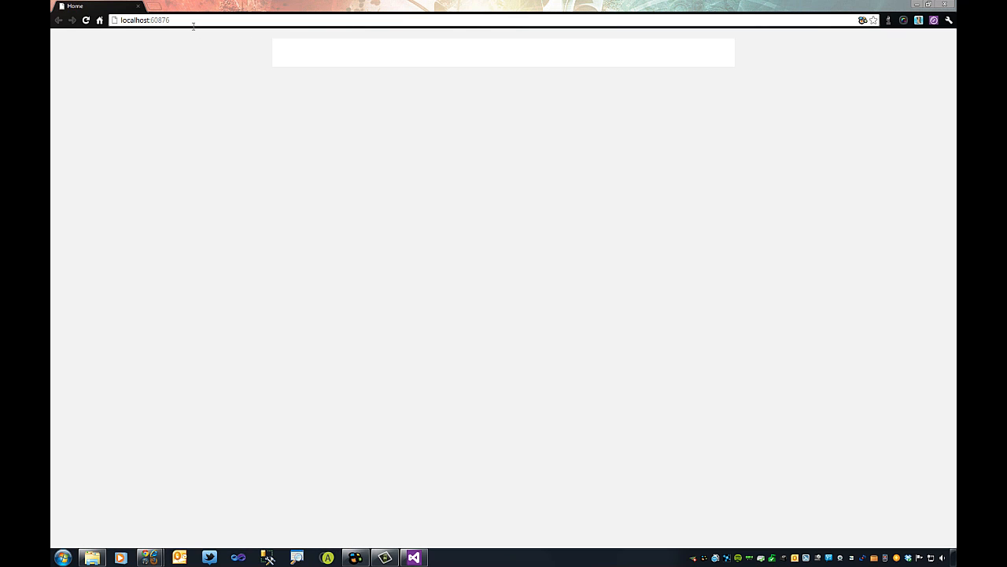
# Open the Sitefinity backend by loading localhost:60876/sitefinity in the browser.
pyautogui.click(192, 22)
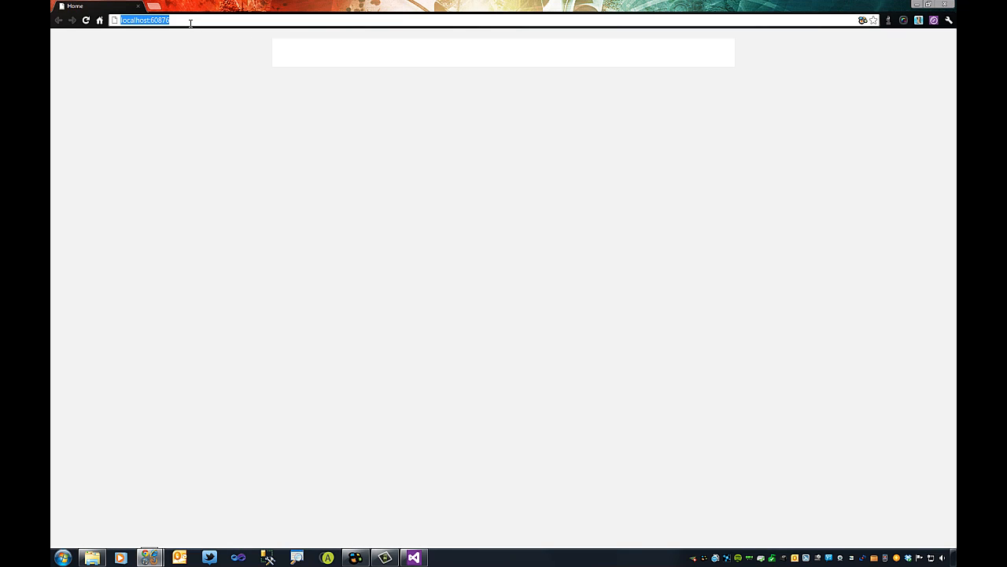
pyautogui.click(192, 21)
pyautogui.write('/s')
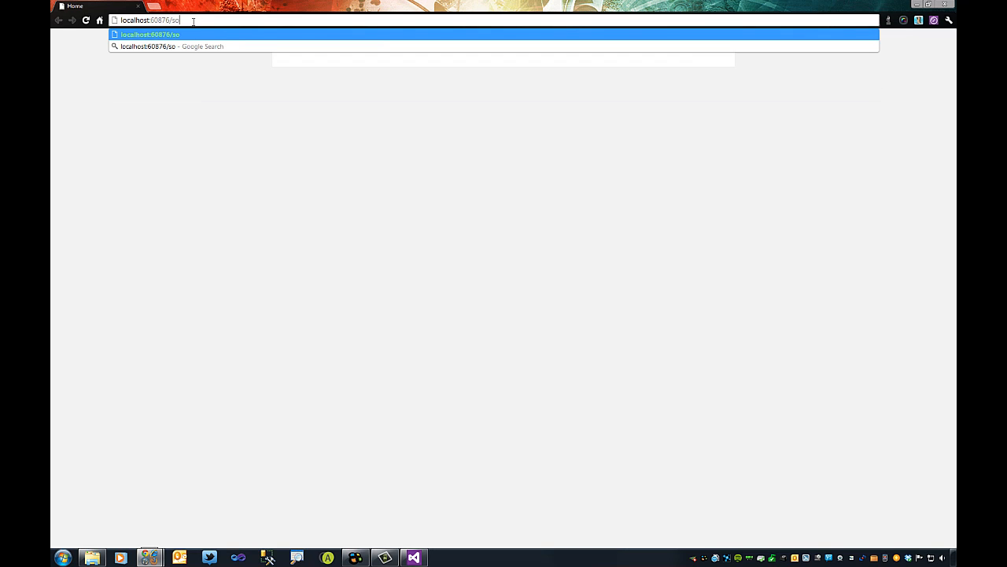
pyautogui.press('Return')
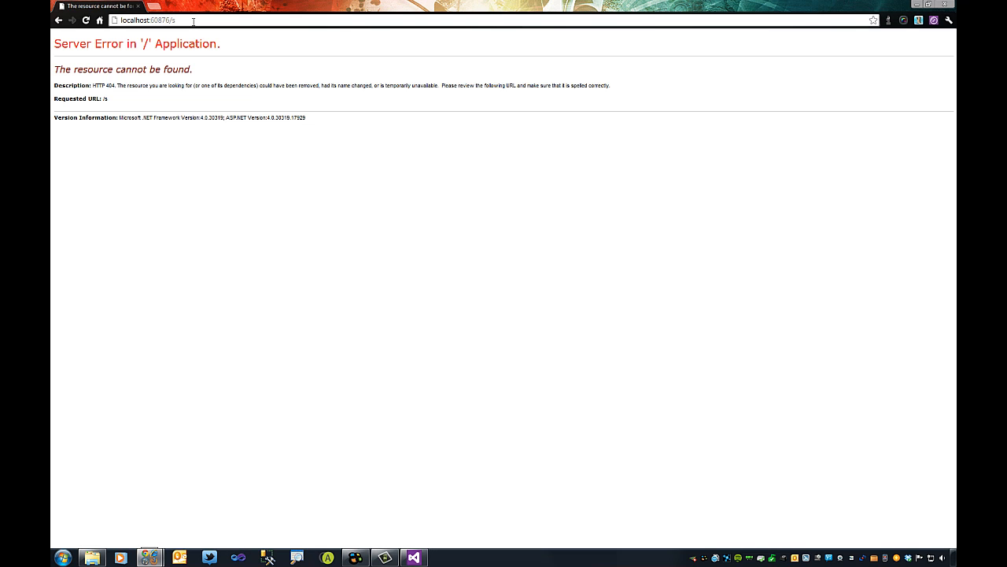
pyautogui.click(192, 22)
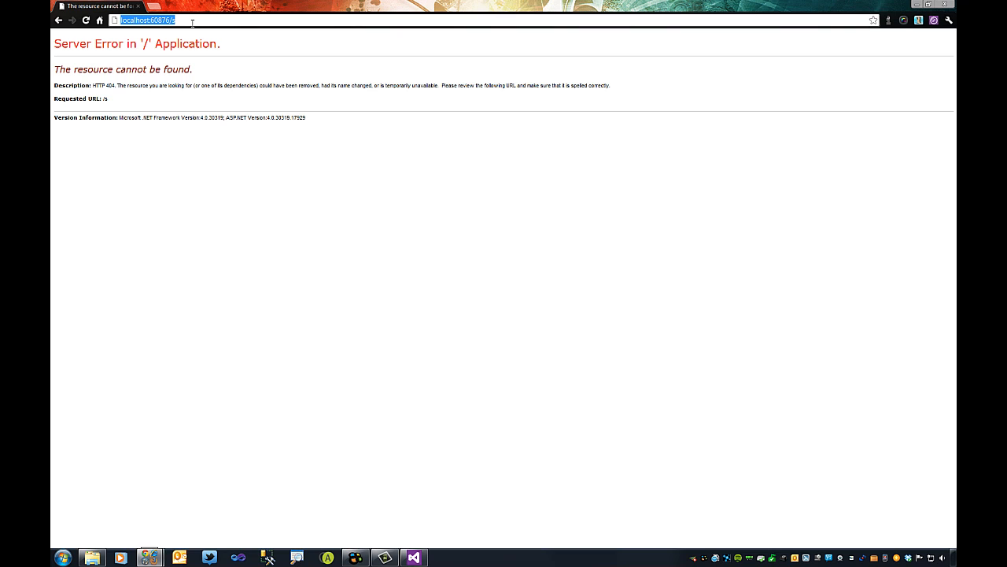
pyautogui.click(192, 22)
pyautogui.write('itefini')
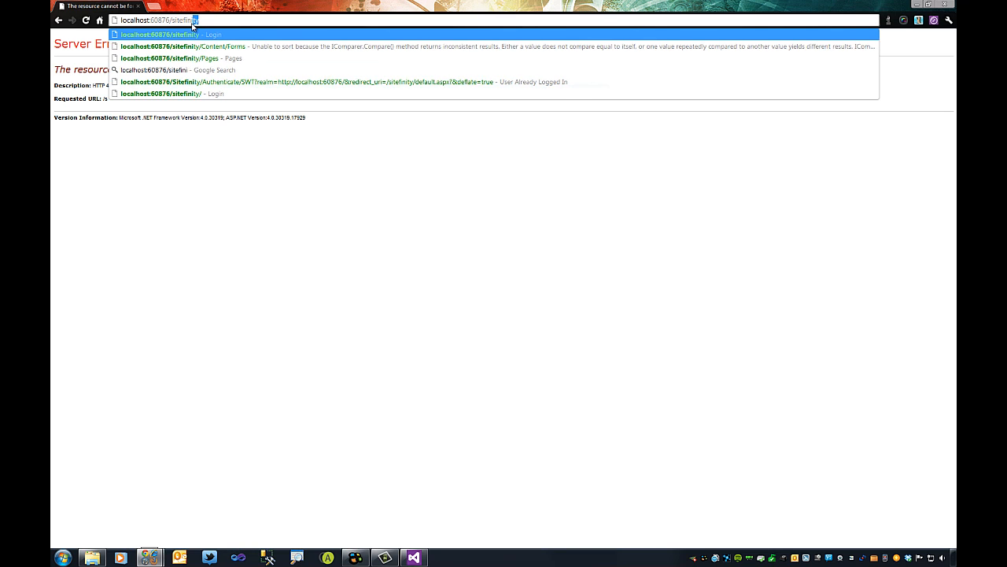
pyautogui.press('Return')
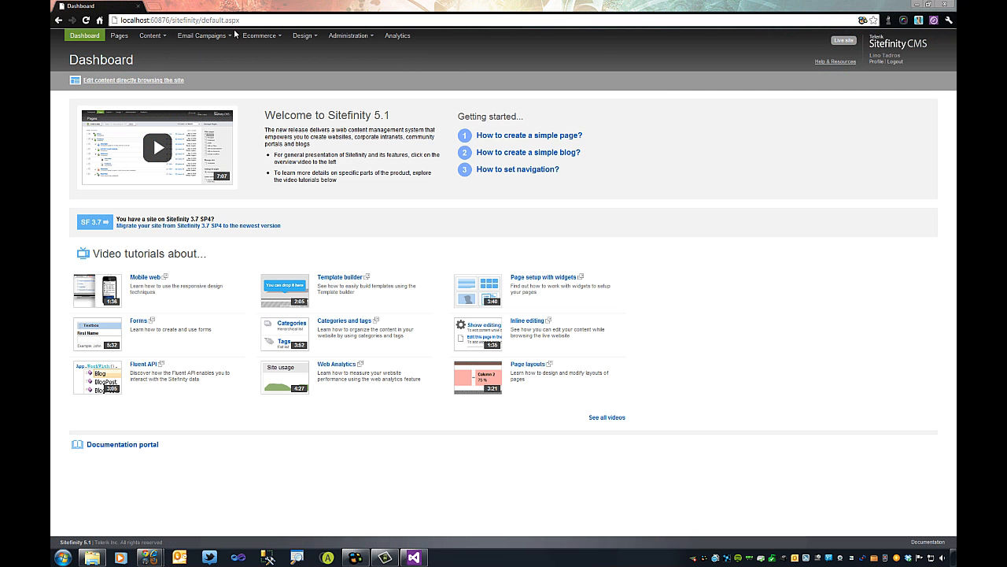
# Go to Administration > Modules and start installing a new module.
pyautogui.click(354, 37)
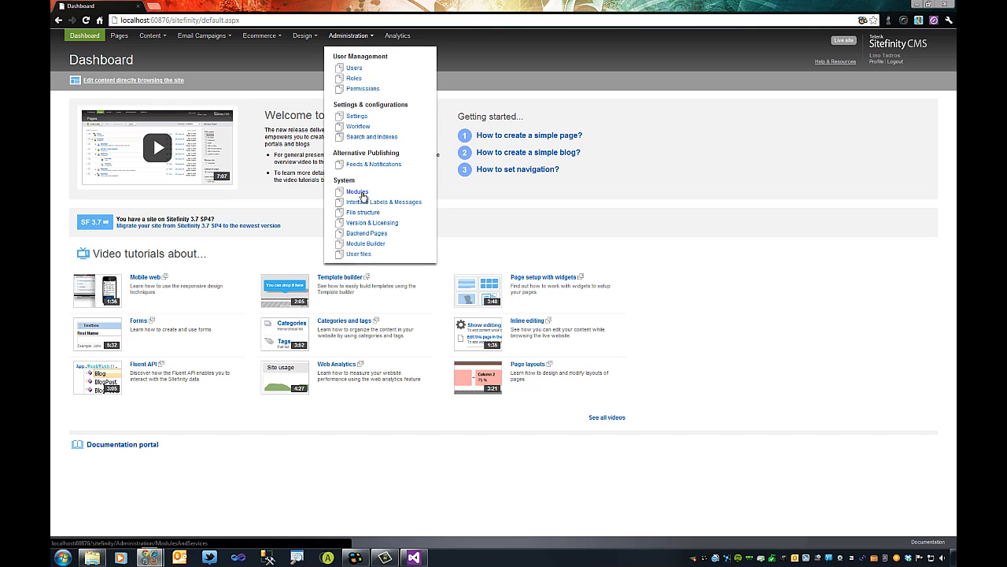
pyautogui.click(357, 192)
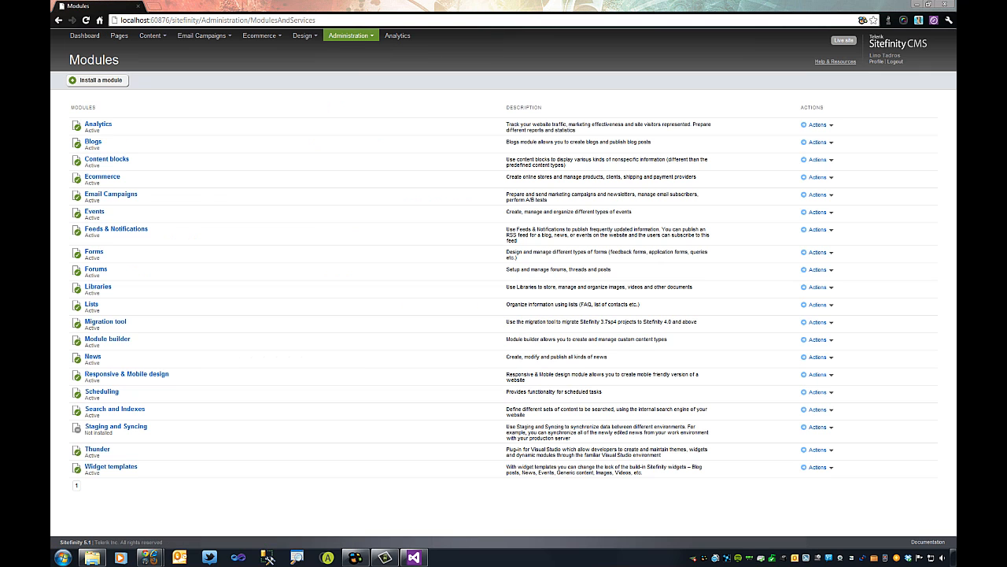
pyautogui.click(100, 82)
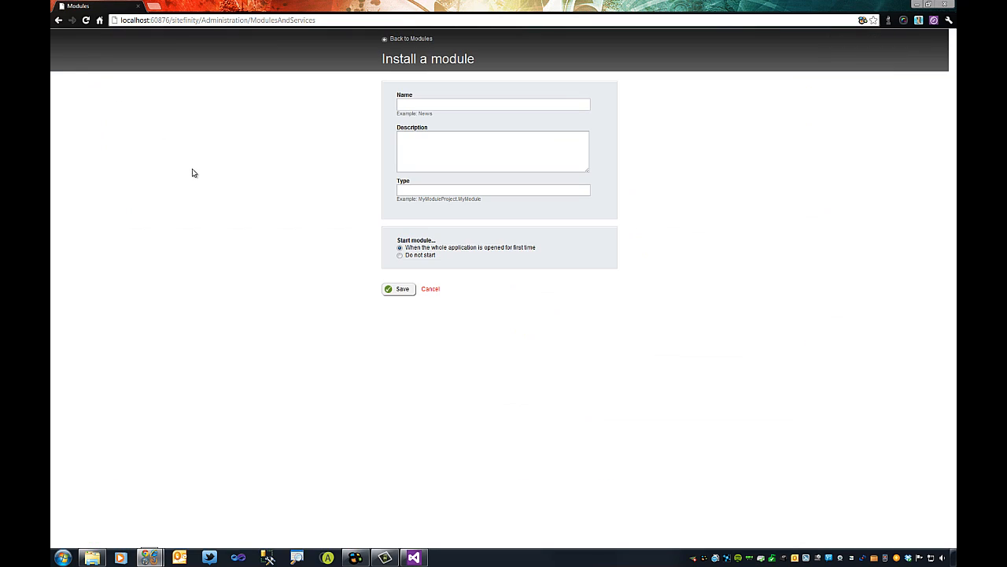
# Enter name Falafel Dashboard, description Falafel Dashboard for Sitefinity MVC, type FalafelDashboard.DashboardModule.
pyautogui.click(420, 105)
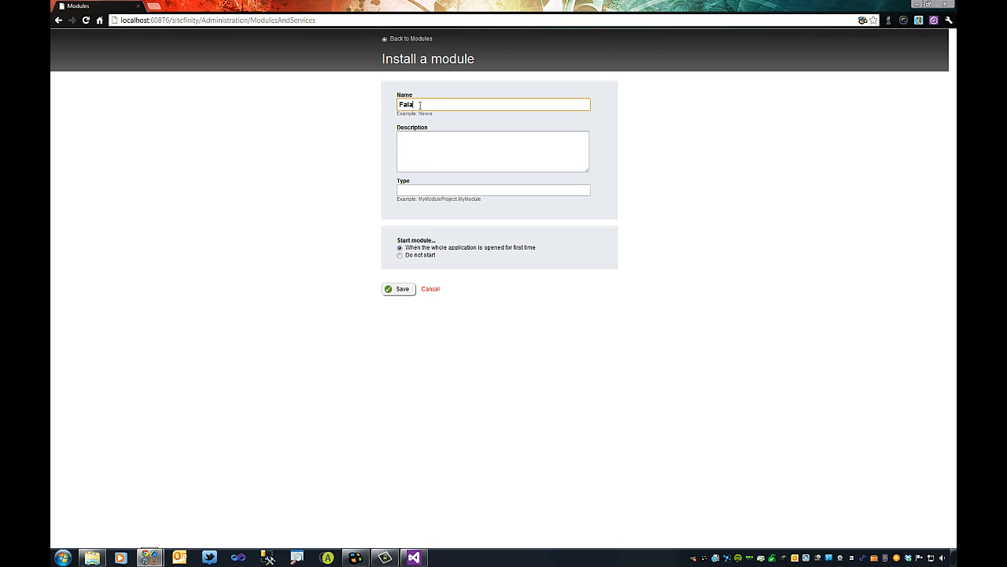
pyautogui.write('Falafel Dashboard')
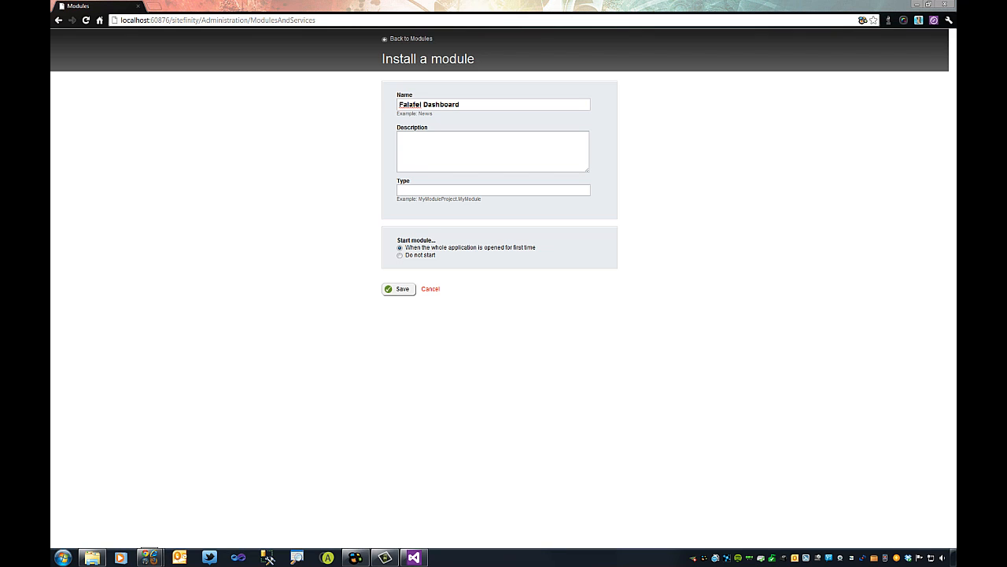
pyautogui.click(420, 149)
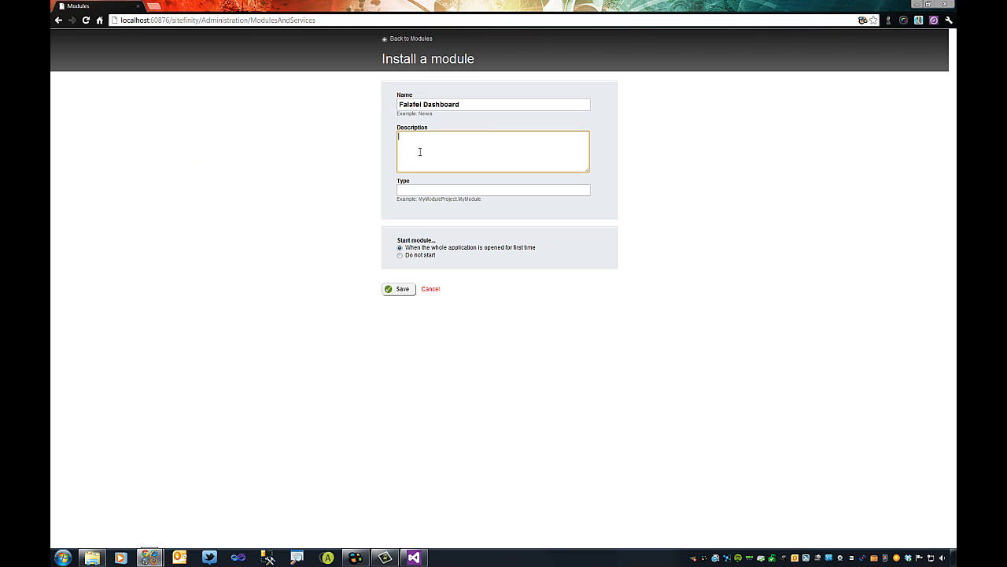
pyautogui.write('Falafel Dashboard for Sitefinity MVC')
pyautogui.click(417, 191)
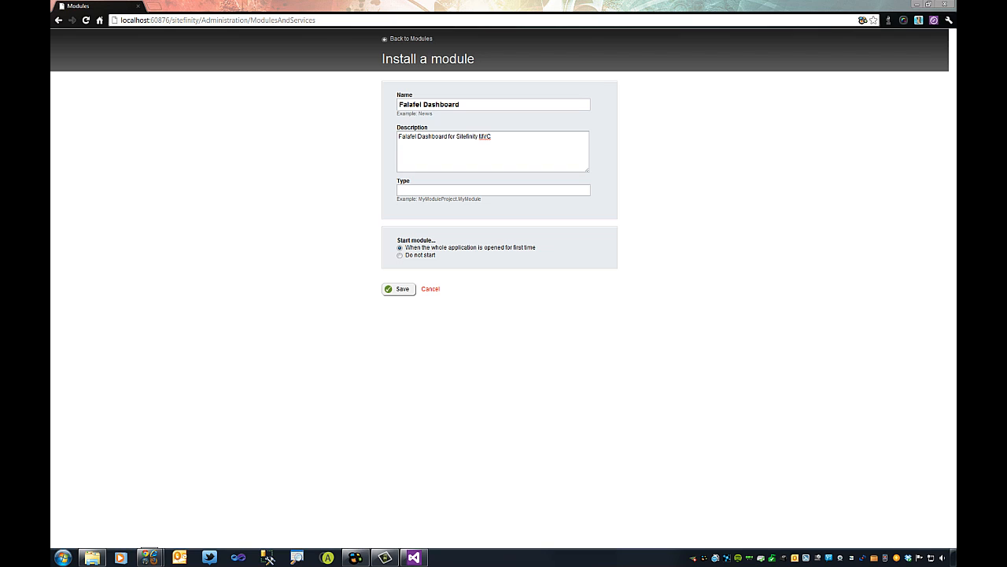
pyautogui.click(438, 188)
pyautogui.write('FalafelDashboard.DashboardModule')
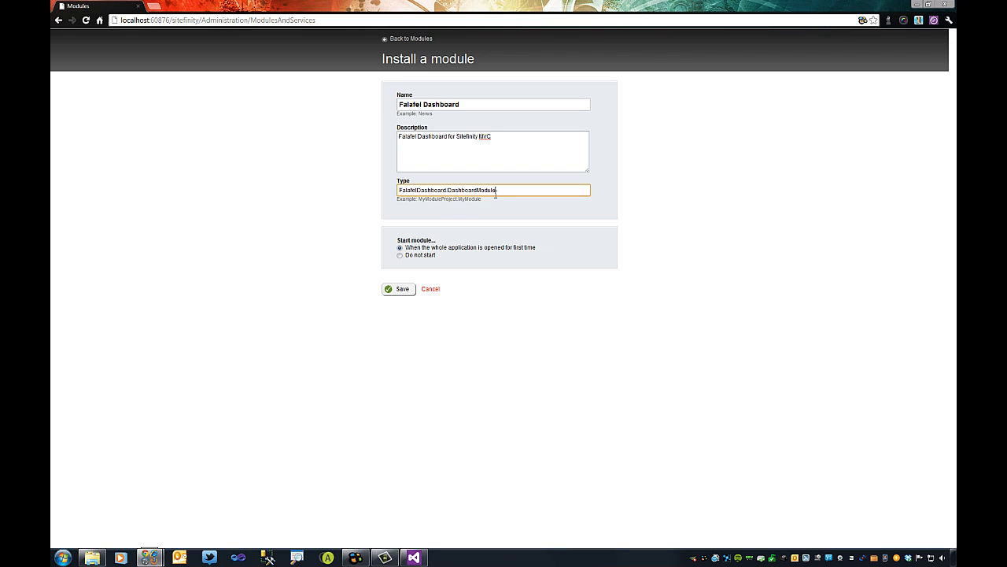
pyautogui.moveTo(512, 190); pyautogui.dragTo(389, 189)
pyautogui.press('Right')
# Save the Falafel Dashboard module install and check the Actions on its row.
pyautogui.click(402, 289)
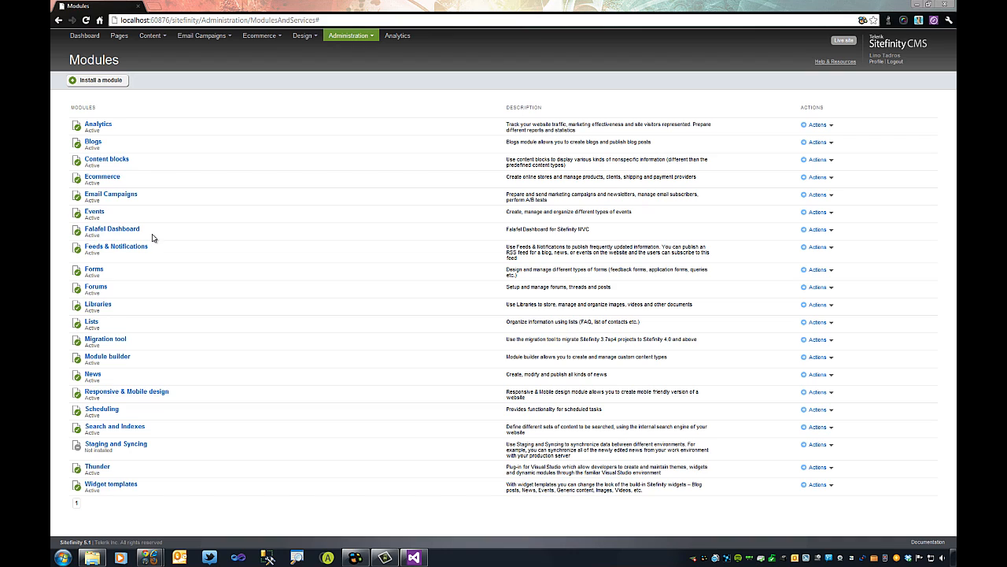
pyautogui.click(831, 232)
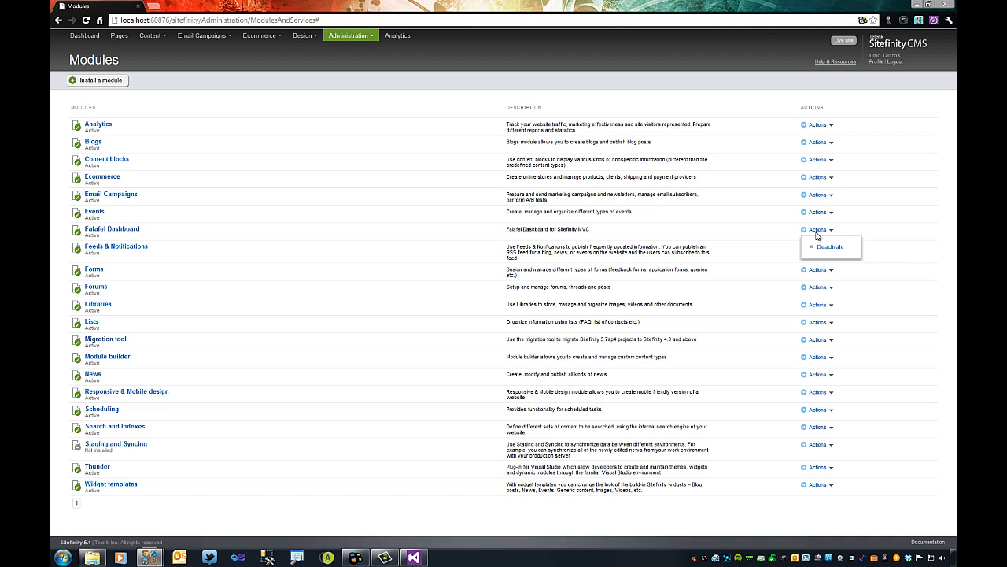
# Switch to the Dashboard tab to view the Falafel Dashboard widgets.
pyautogui.click(85, 36)
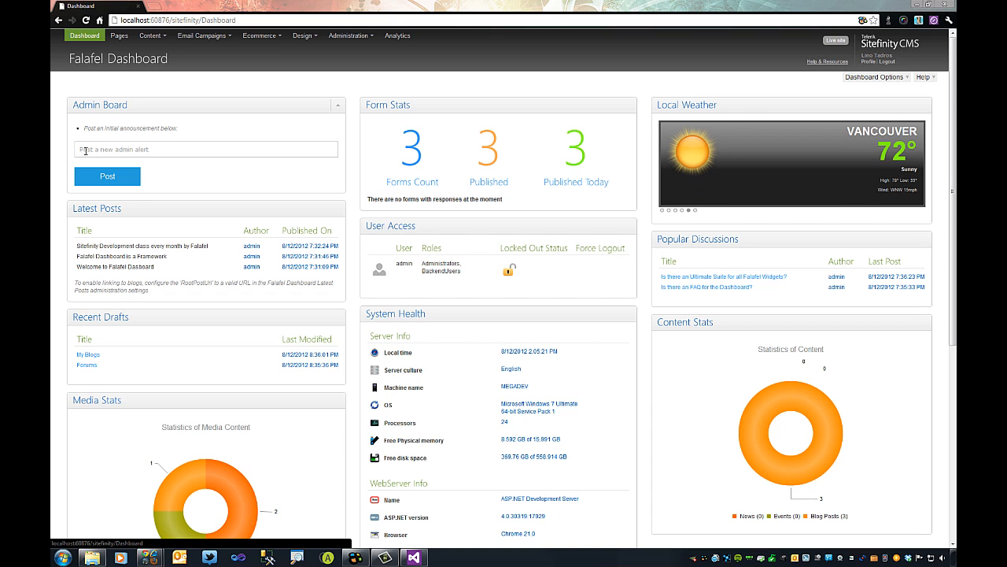
# Post the admin alert 'System Reboot next Sunday' on the Admin Board.
pyautogui.click(108, 149)
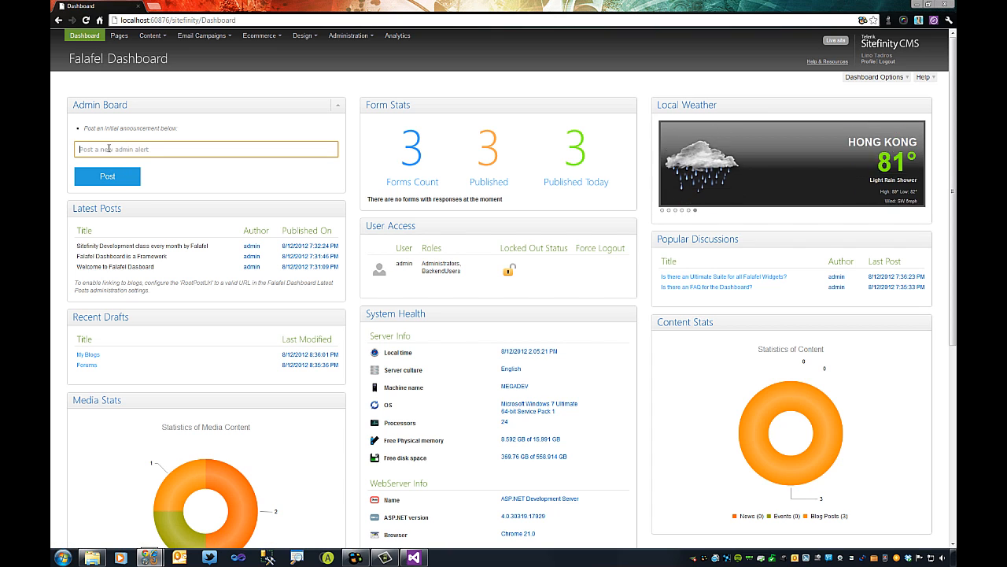
pyautogui.write('System')
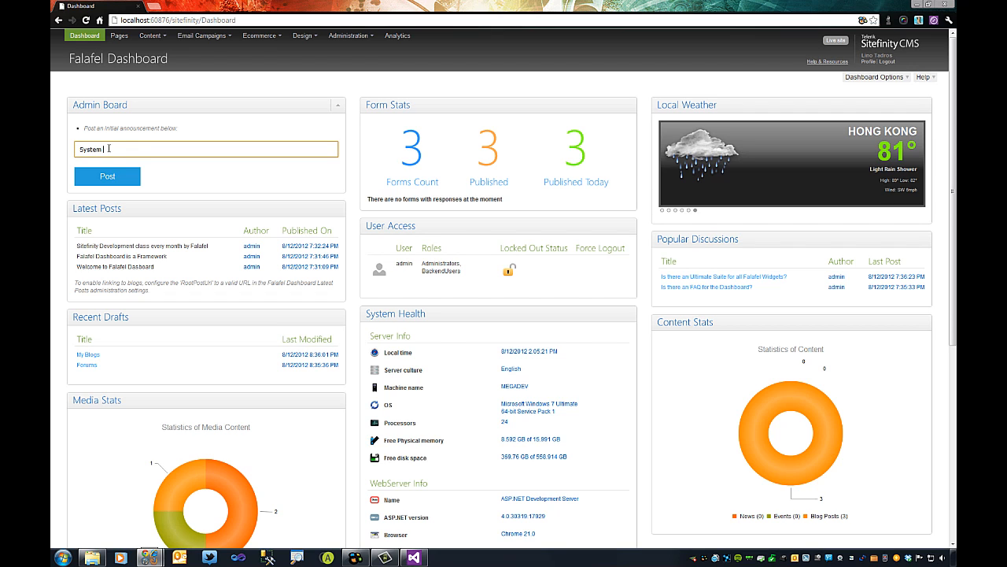
pyautogui.write(' Reboot')
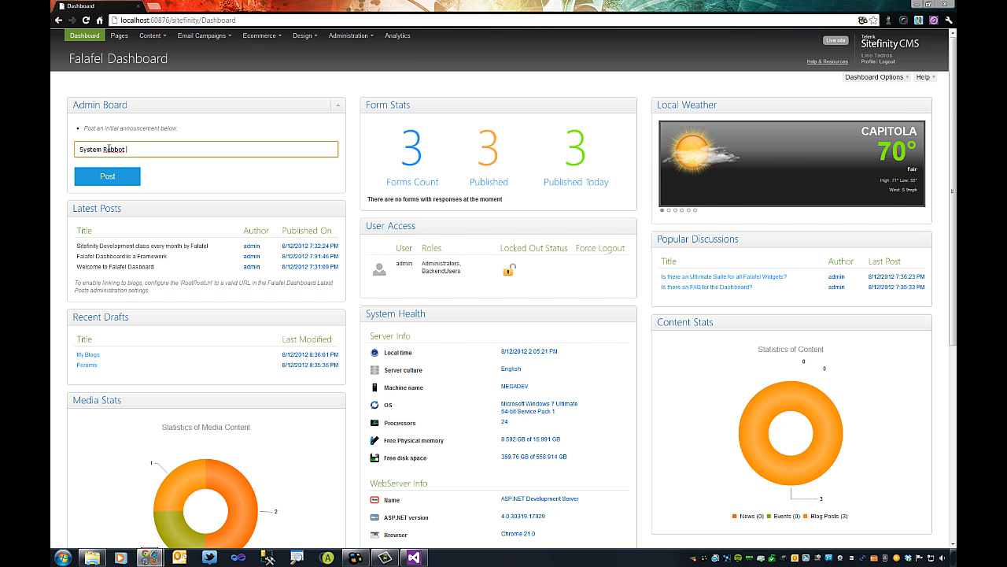
pyautogui.write(' next Sunday')
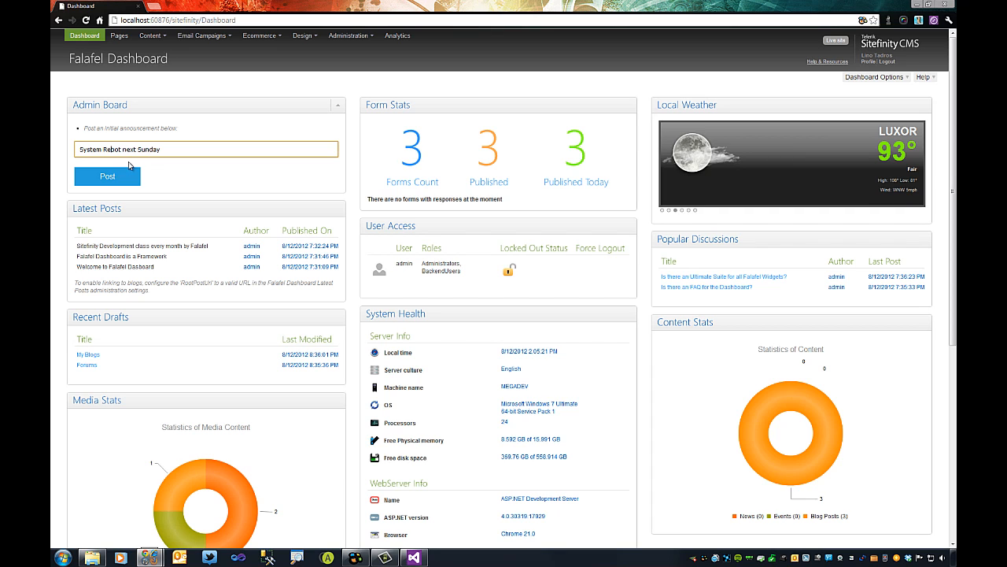
pyautogui.click(112, 178)
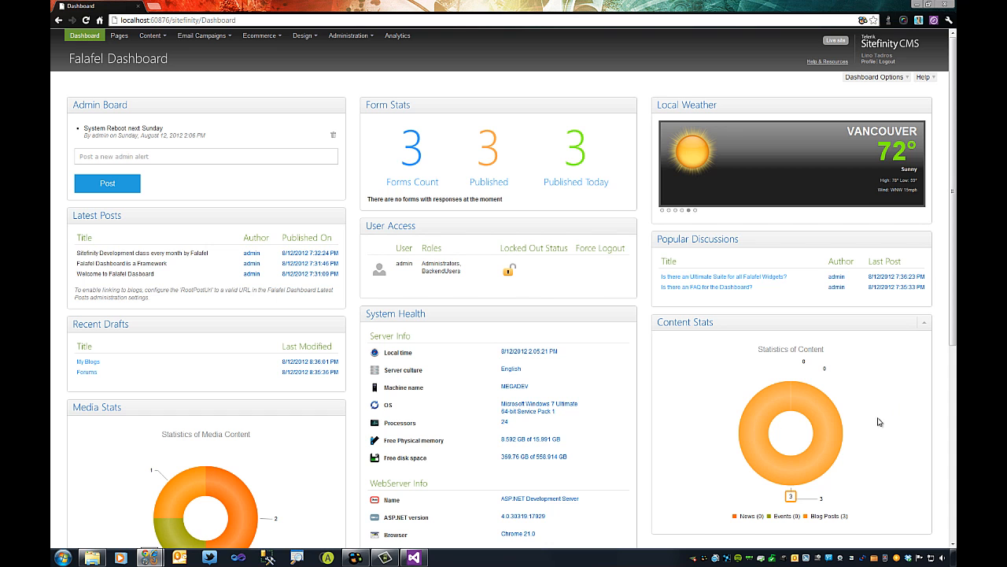
# Scroll down to review the System Health, Sitefinity Info and Media Stats panels.
pyautogui.scroll(-1, 312, 453)
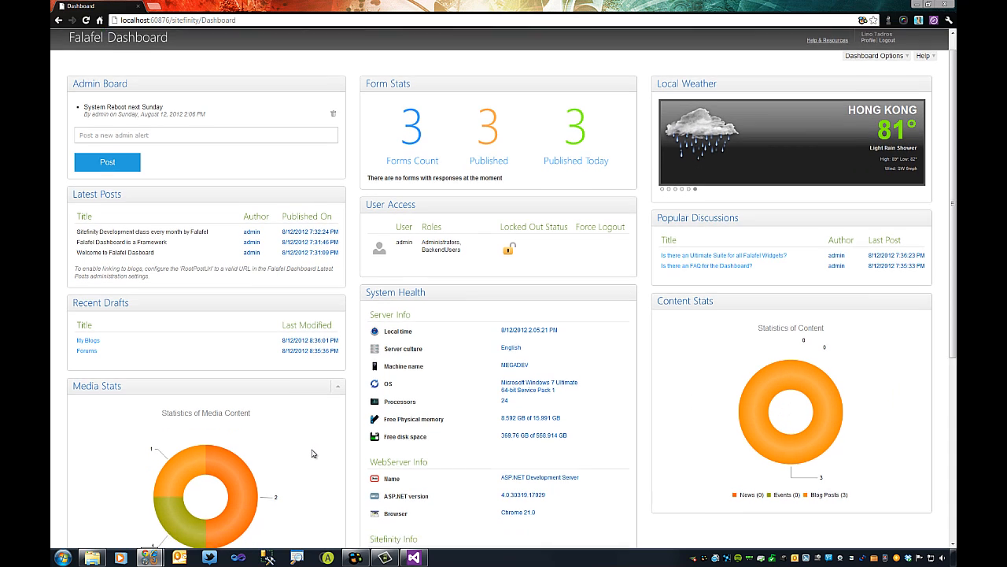
pyautogui.scroll(-3, 313, 453)
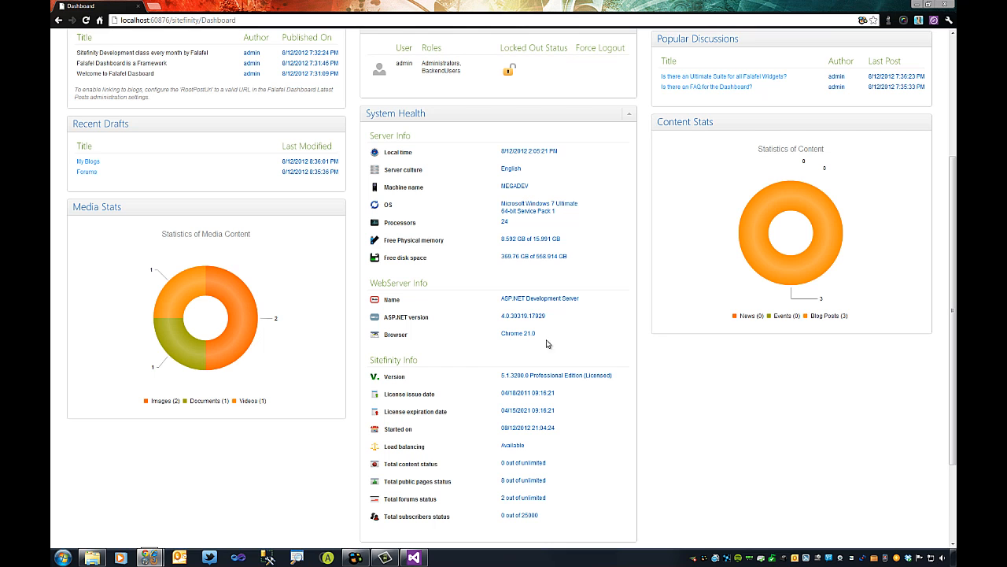
# Scroll down to the Sitefinity Services tiles, then back up the dashboard.
pyautogui.scroll(-2, 572, 256)
pyautogui.scroll(-1, 571, 258)
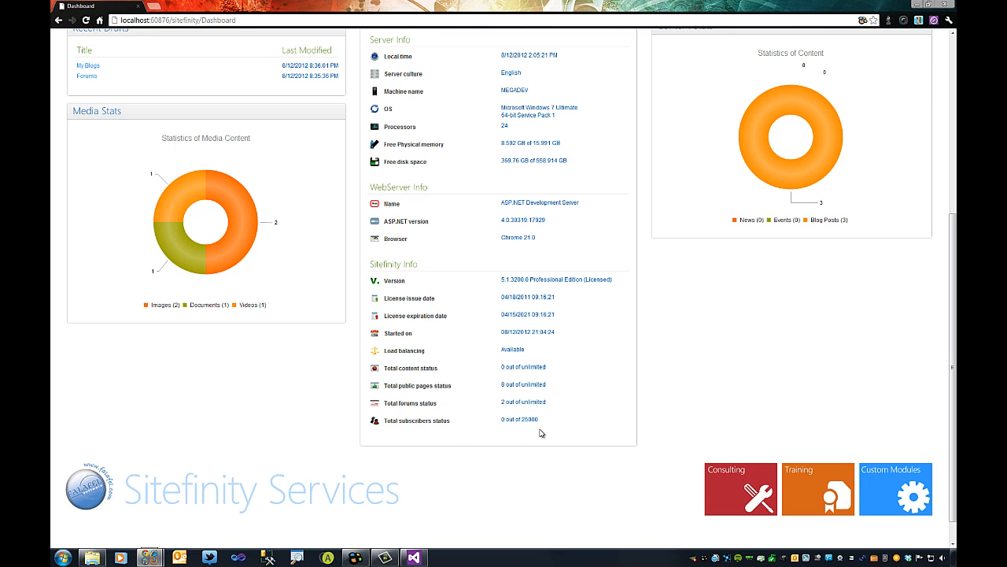
pyautogui.scroll(4, 554, 418)
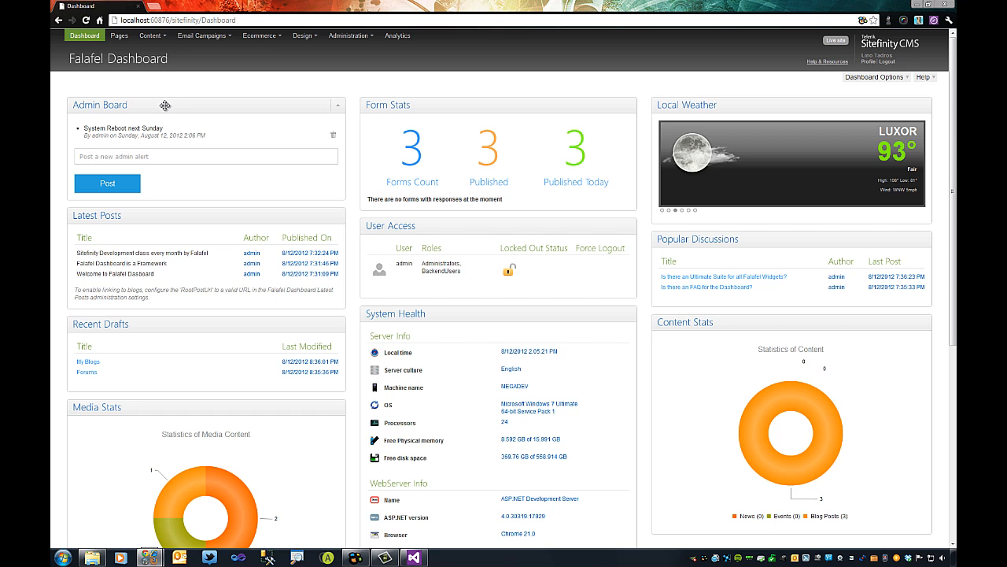
# Move Admin Board to the middle column, Popular Discussions under Content Stats, Local Weather top-left.
pyautogui.moveTo(164, 105); pyautogui.dragTo(463, 327)
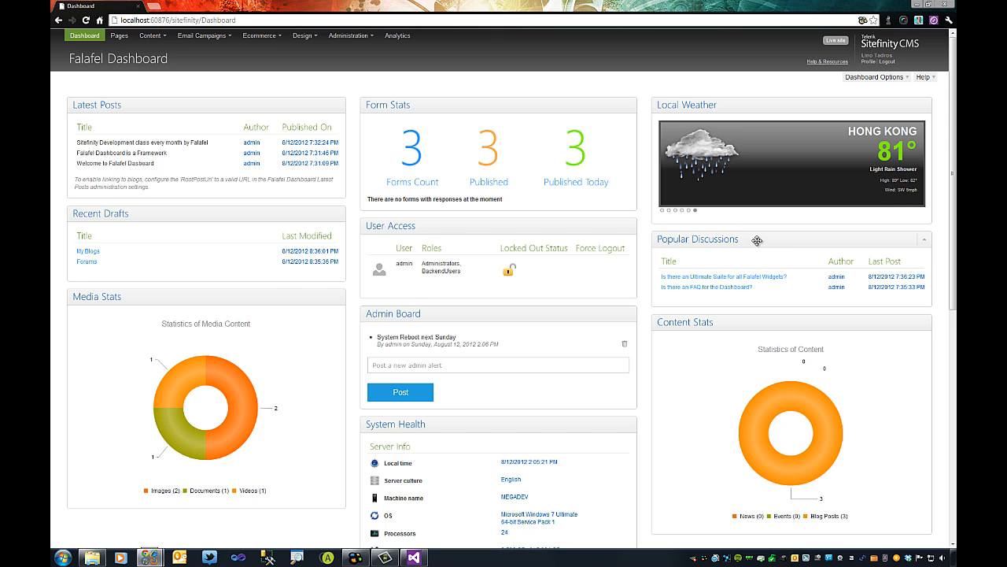
pyautogui.moveTo(757, 238); pyautogui.dragTo(758, 465)
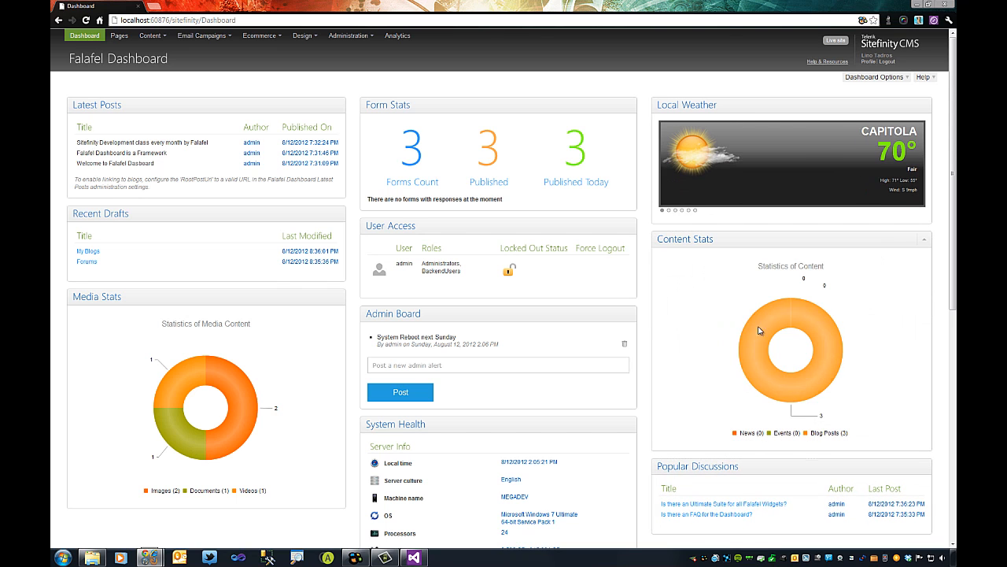
pyautogui.moveTo(738, 104); pyautogui.dragTo(169, 86)
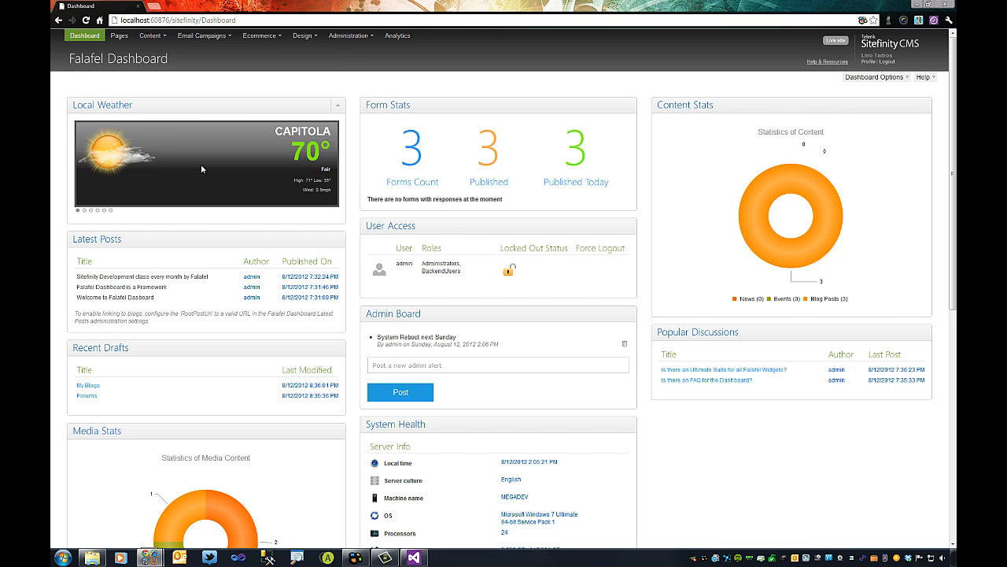
pyautogui.scroll(-3, 606, 311)
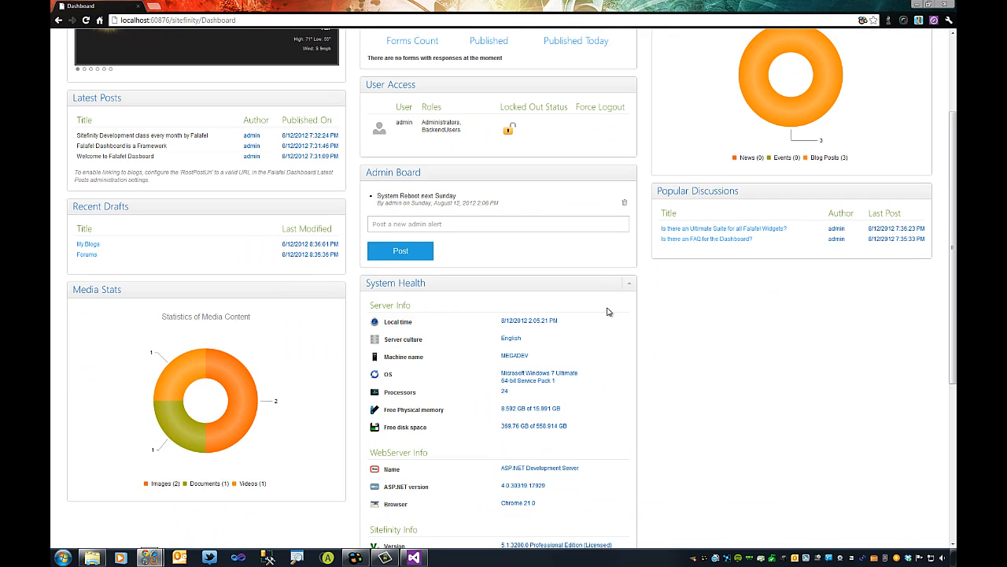
pyautogui.scroll(3, 606, 311)
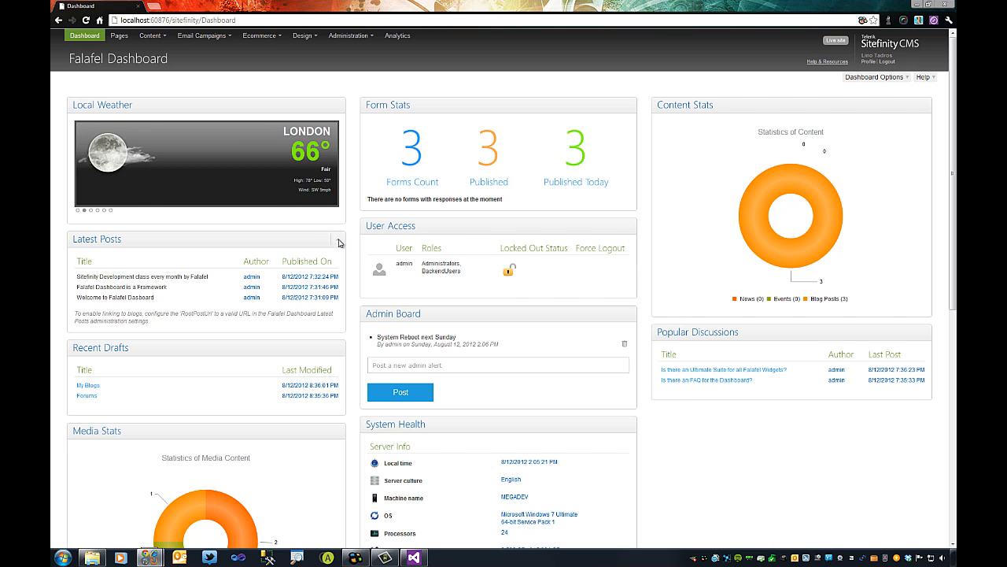
pyautogui.click(339, 243)
pyautogui.click(339, 267)
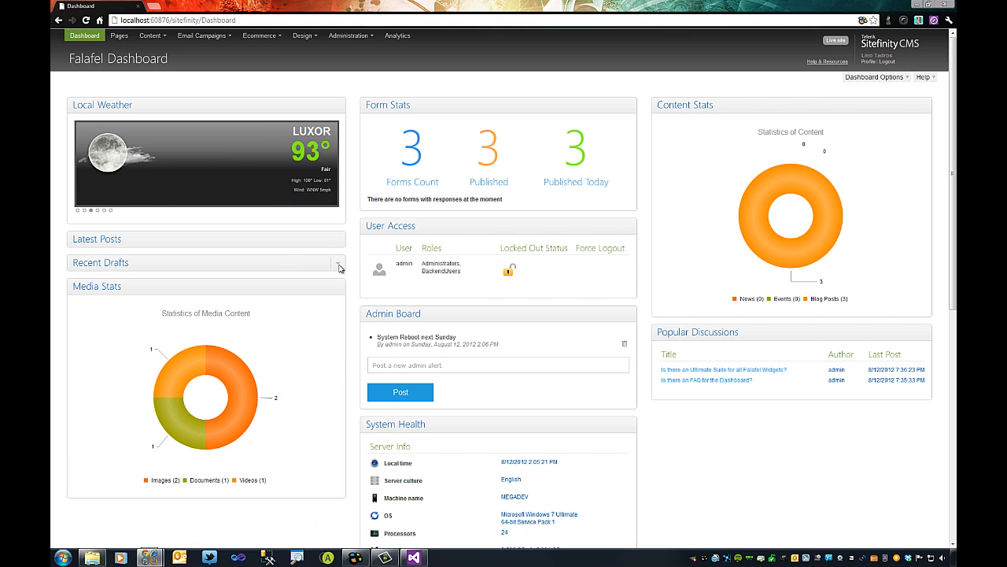
pyautogui.click(340, 267)
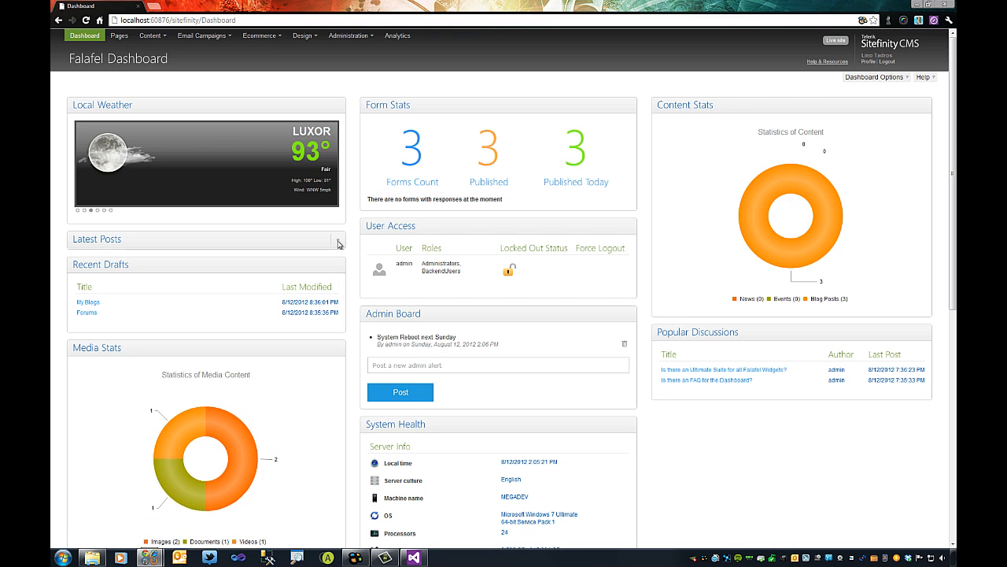
pyautogui.click(339, 244)
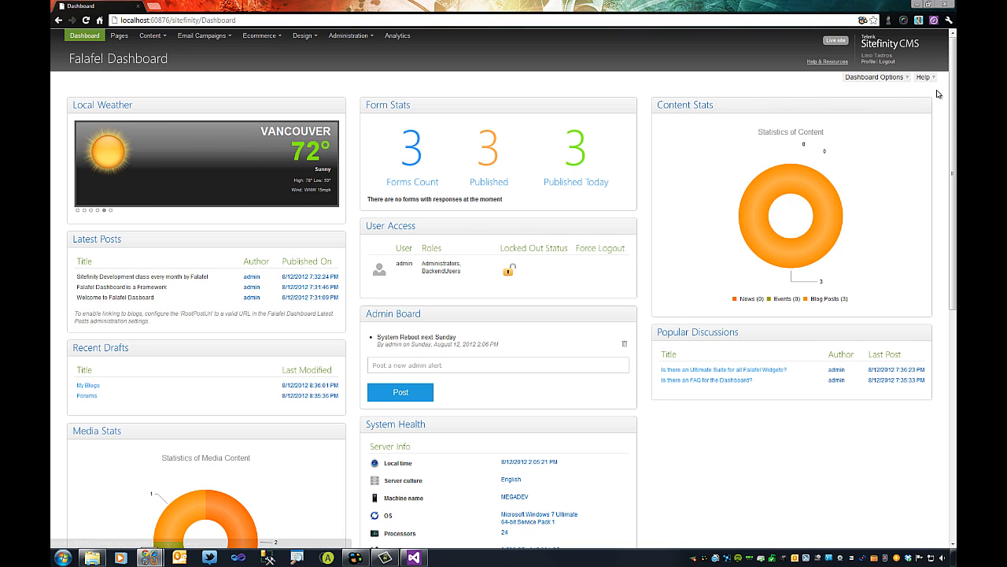
# Open the Dashboard Options screen layout panel, then collapse it again.
pyautogui.click(877, 79)
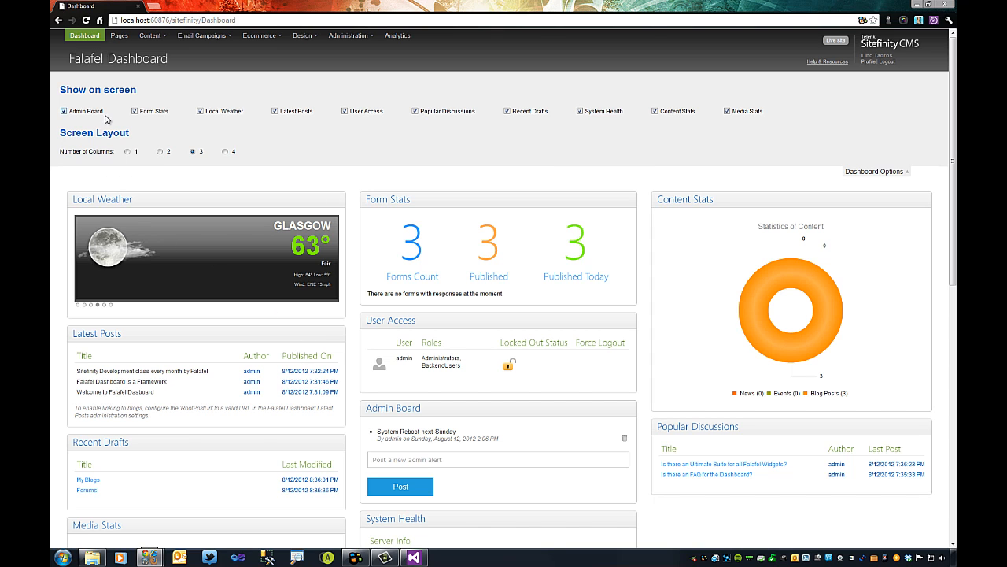
pyautogui.click(871, 171)
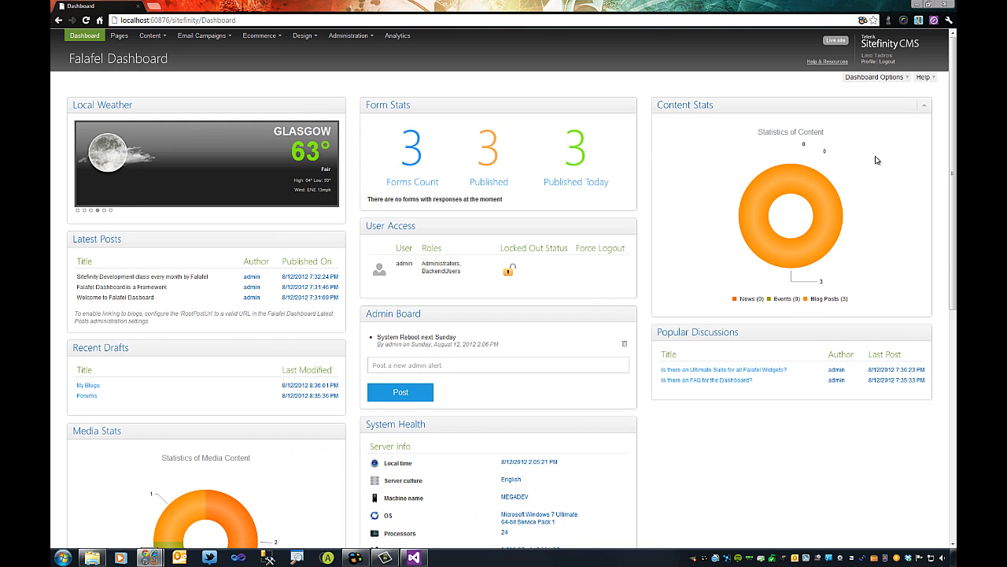
# Show the Help links bar, view the Dashboard Feedback popup, then close it.
pyautogui.click(924, 78)
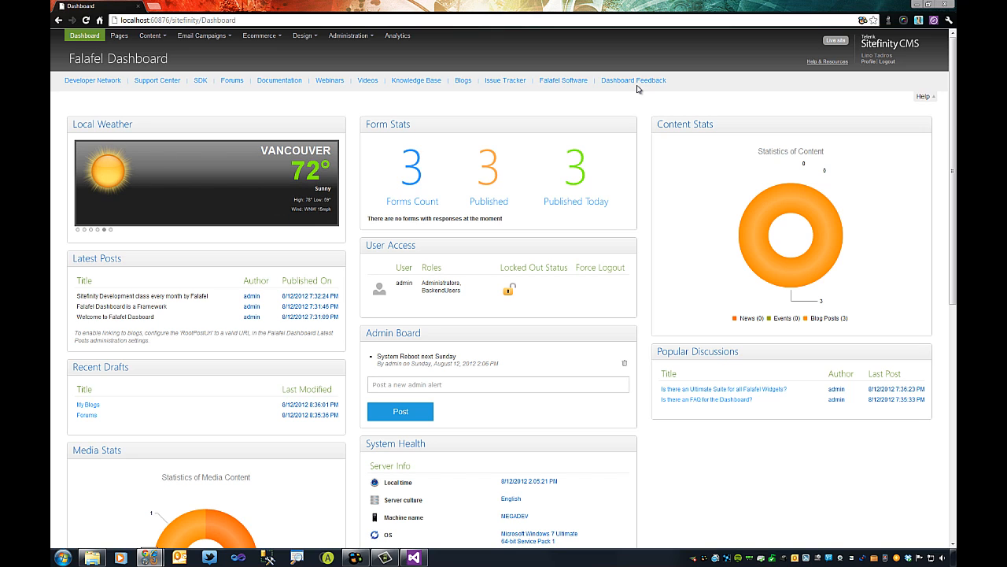
pyautogui.click(635, 83)
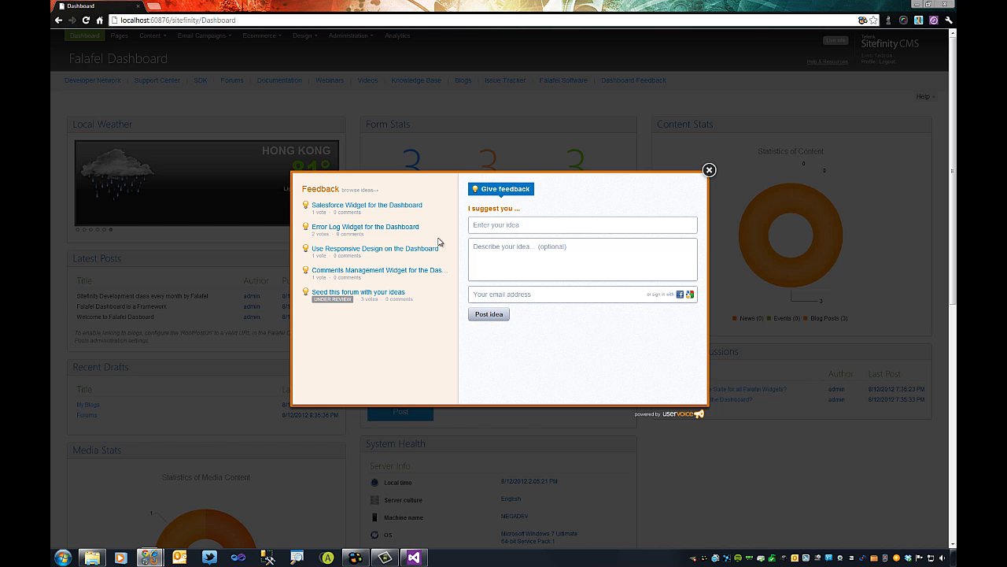
pyautogui.click(709, 170)
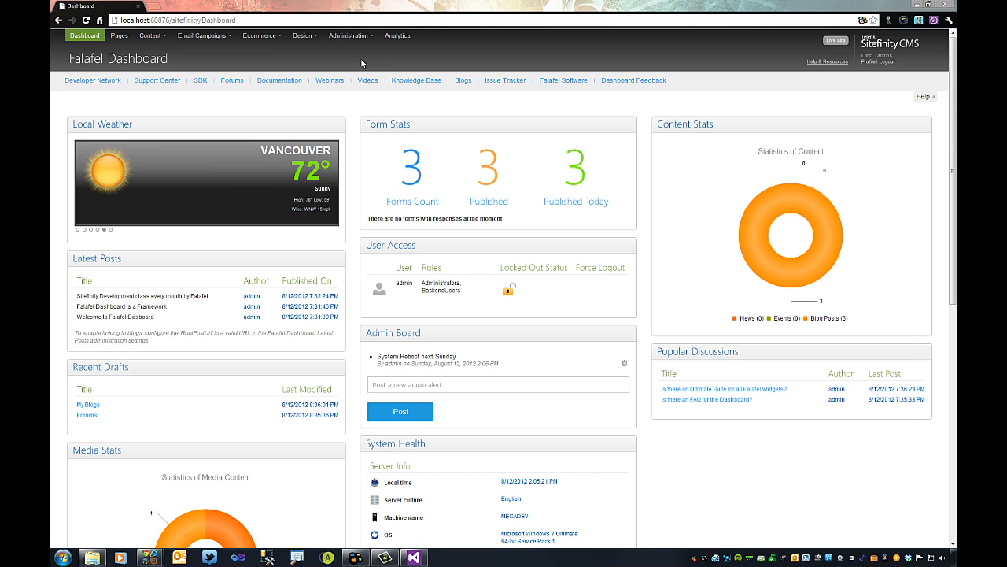
# Go to Administration > Settings and switch to the Advanced settings list, which includes FalafelDashboard.
pyautogui.click(351, 37)
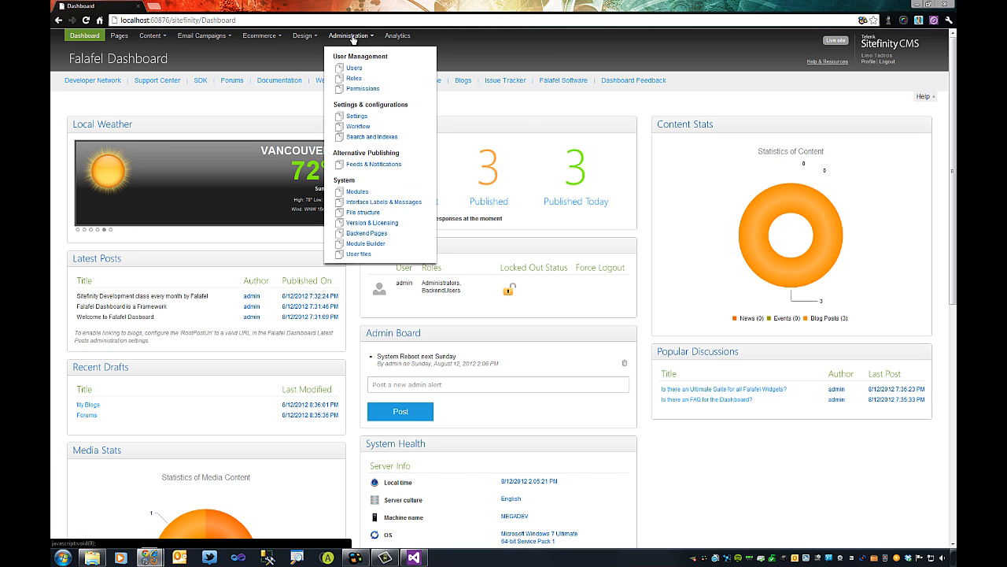
pyautogui.click(357, 117)
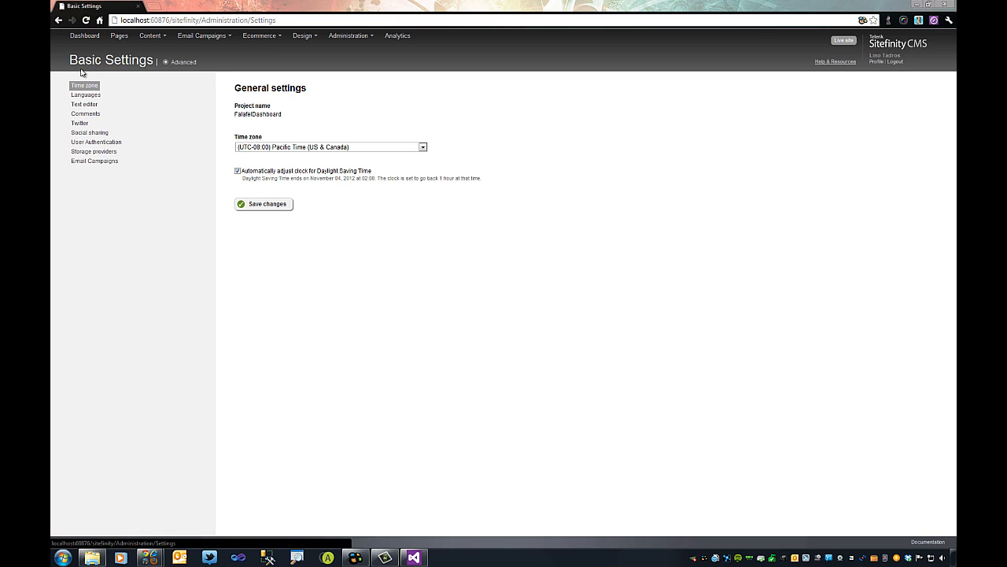
pyautogui.click(180, 63)
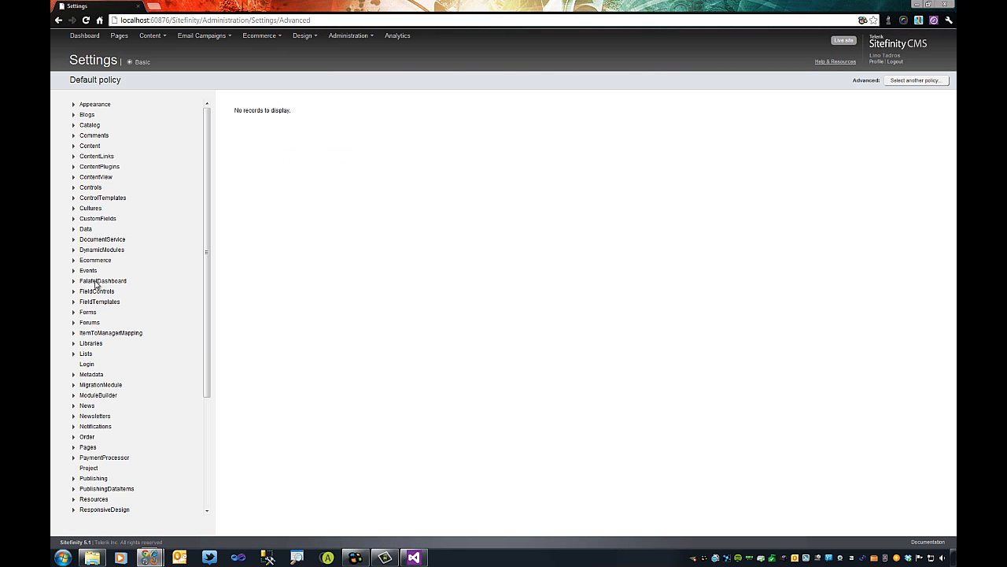
# Select the FalafelDashboard settings section, then go back to the Falafel Dashboard.
pyautogui.click(96, 282)
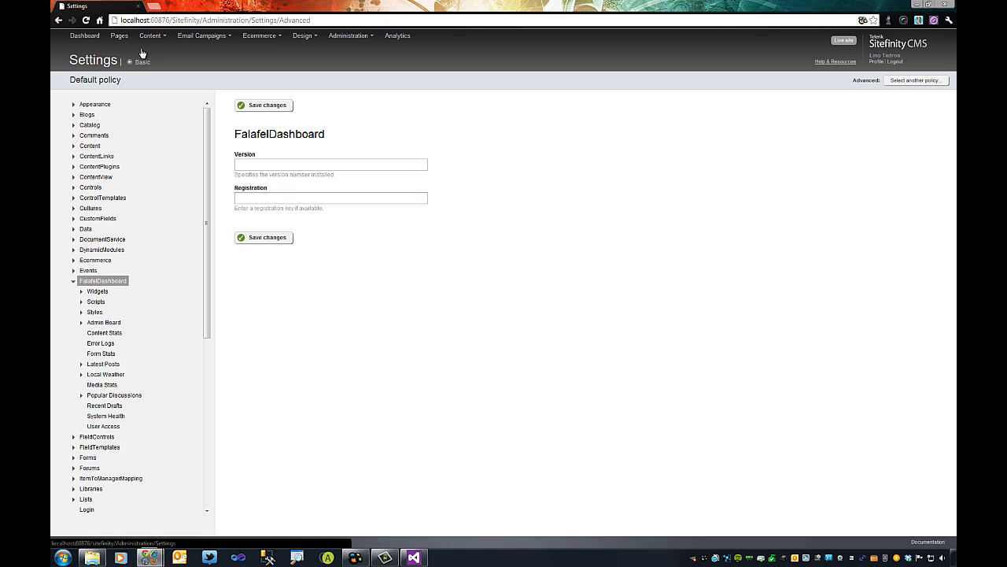
pyautogui.click(87, 36)
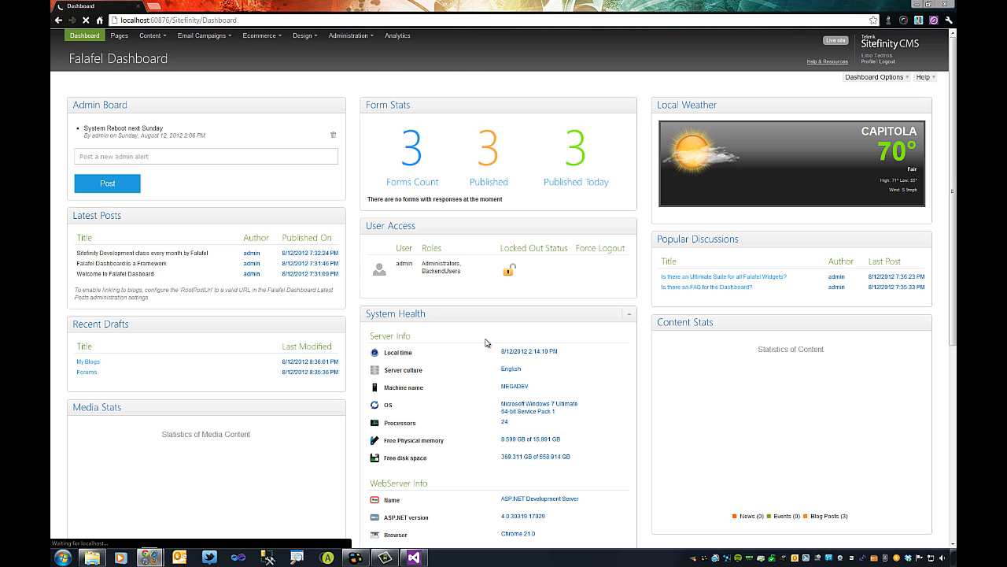
# Scroll the dashboard and reload it with F5 so Local Weather shows London at 66°.
pyautogui.scroll(-5, 492, 317)
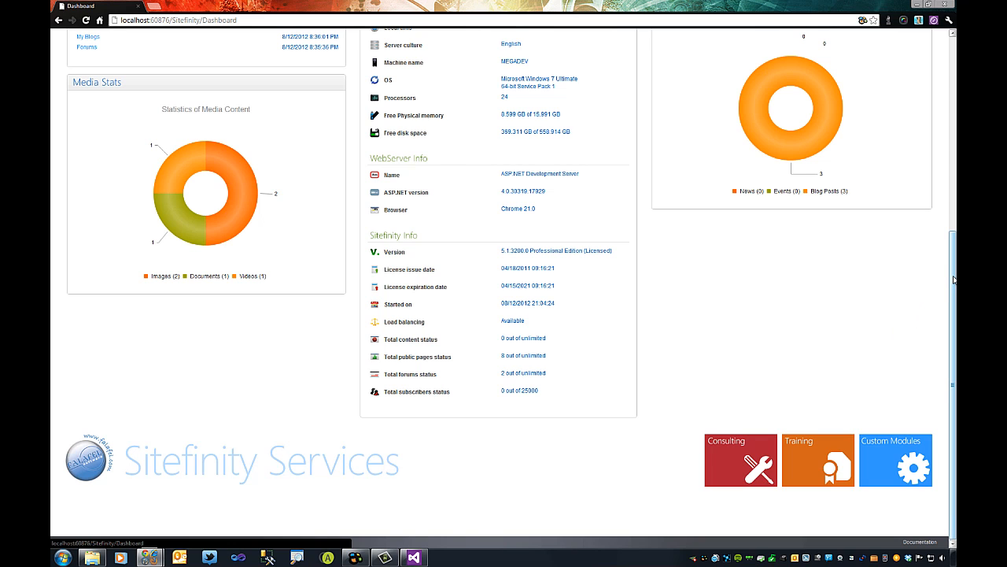
pyautogui.press('F5')
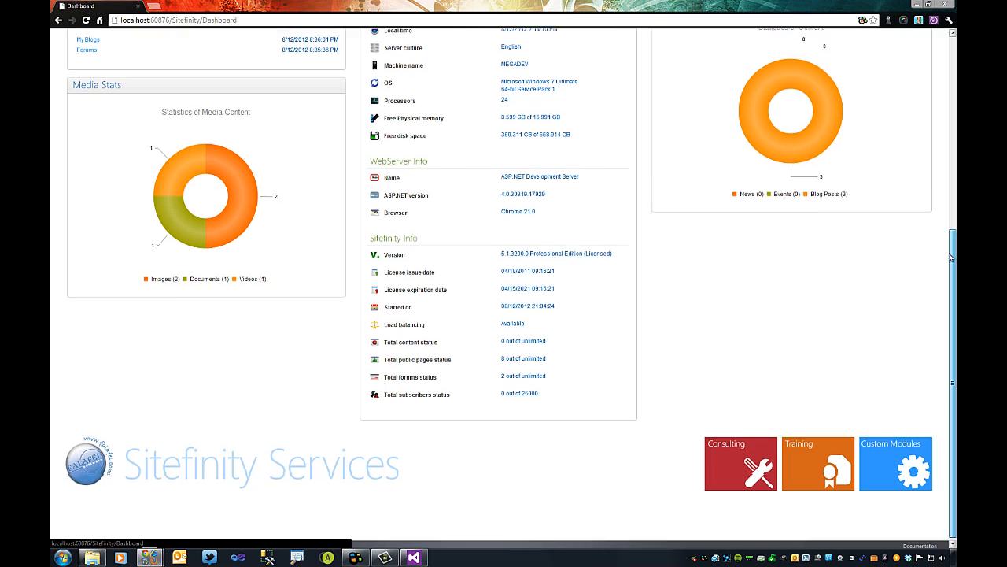
pyautogui.moveTo(950, 297); pyautogui.dragTo(950, 96)
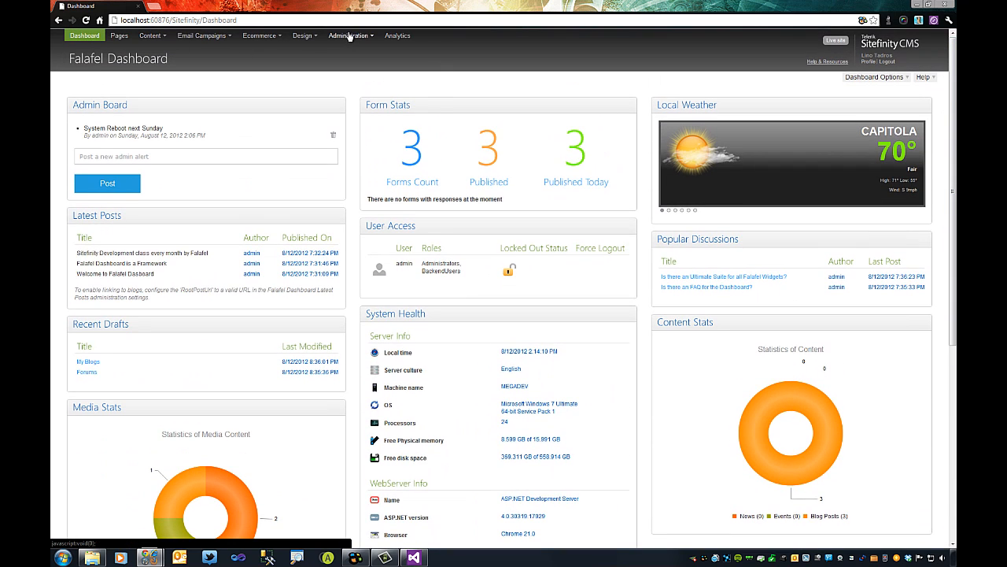
# In Advanced Settings, expand FalafelDashboard and list its Widgets: AdminBoard, FormStats, LocalWeather and others.
pyautogui.moveTo(349, 36)
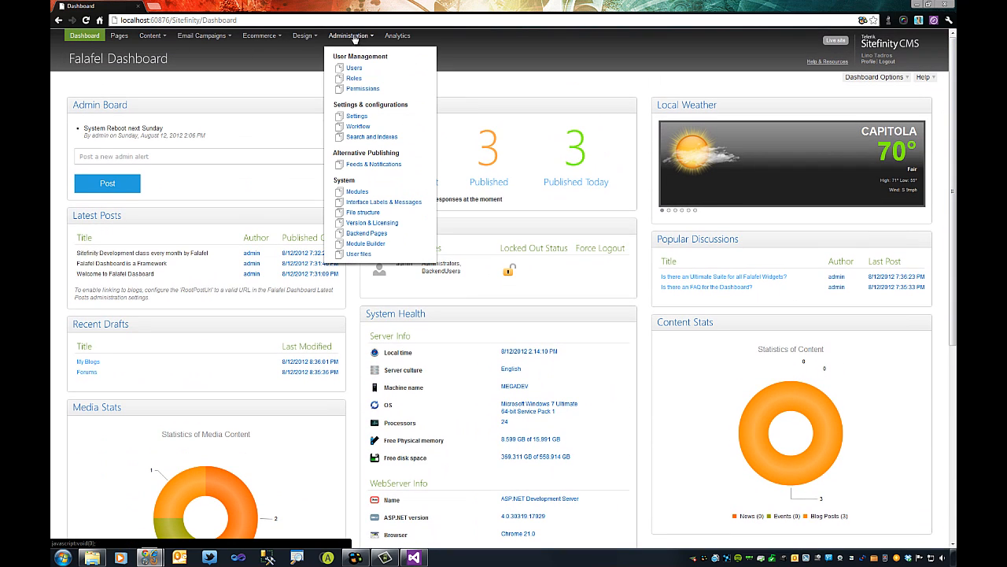
pyautogui.click(358, 116)
pyautogui.click(183, 63)
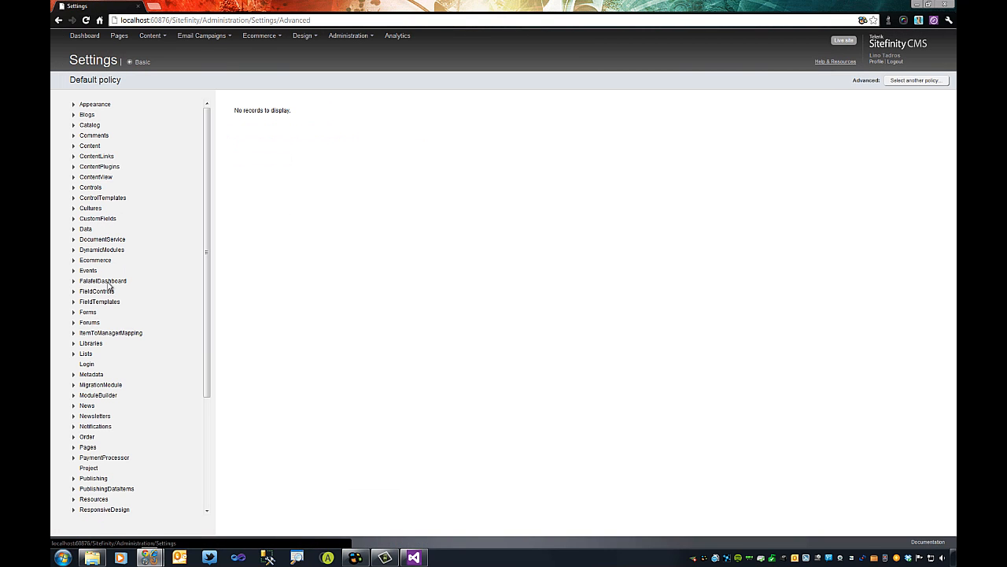
pyautogui.click(109, 283)
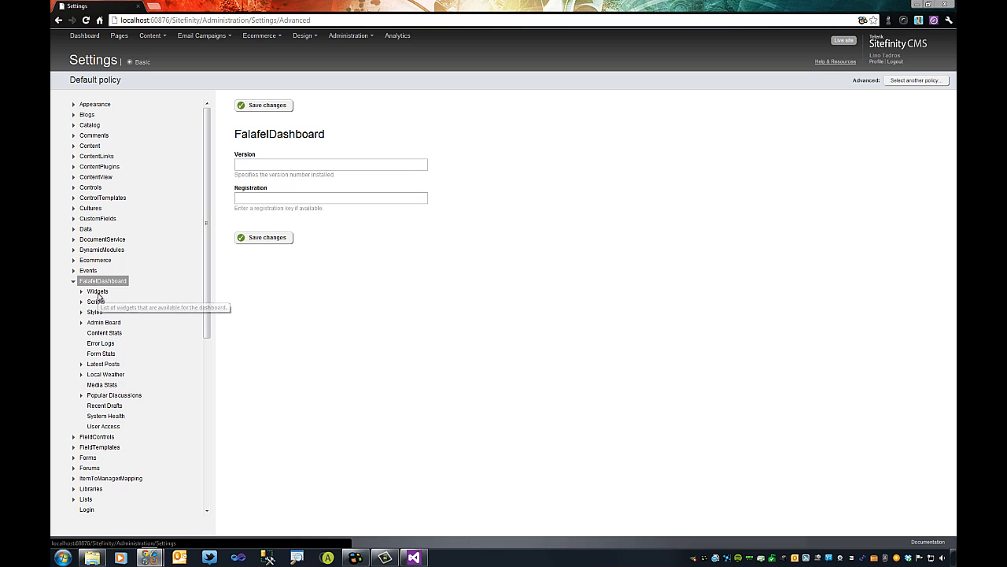
pyautogui.click(97, 292)
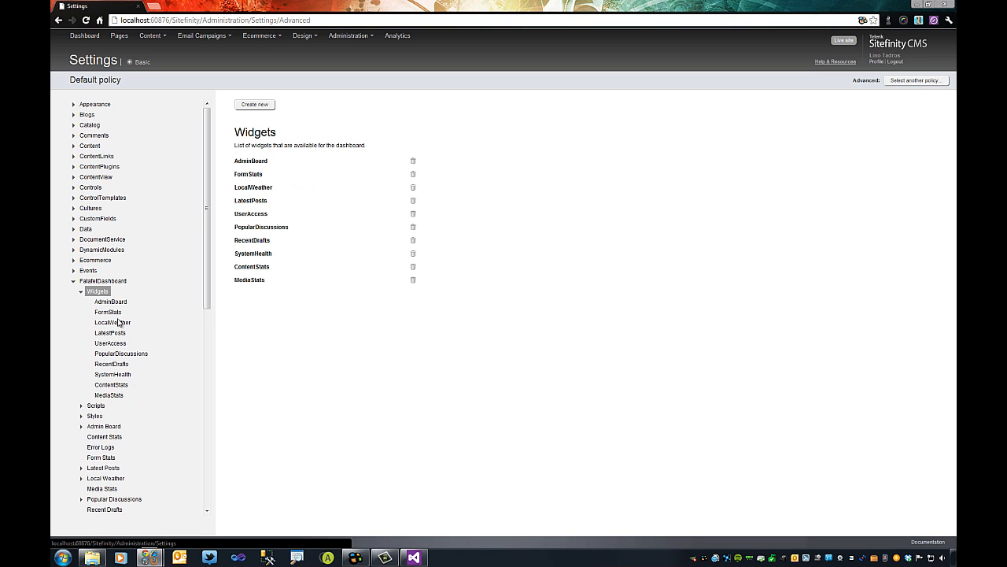
# Show the AdminBoard widget's settings: AdminBoardController, no allowed roles, enabled.
pyautogui.click(111, 304)
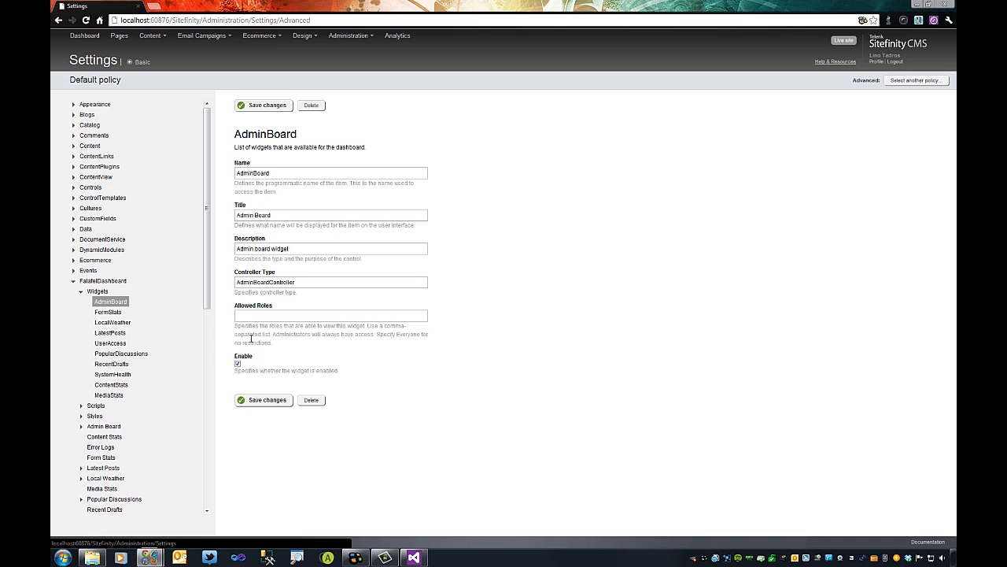
# Review the FormStats, LocalWeather, LatestPosts, UserAccess and PopularDiscussions widget settings.
pyautogui.click(111, 316)
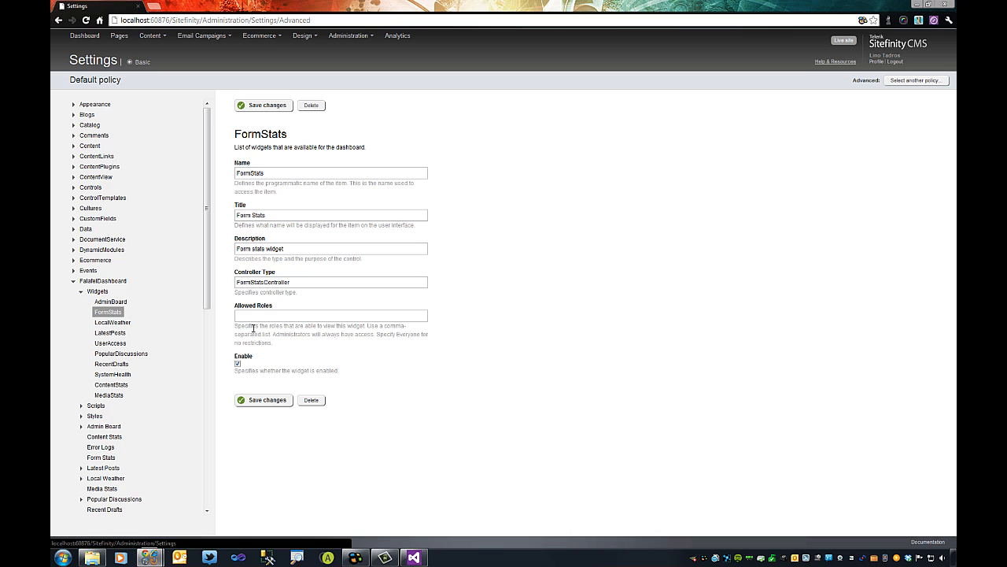
pyautogui.click(113, 322)
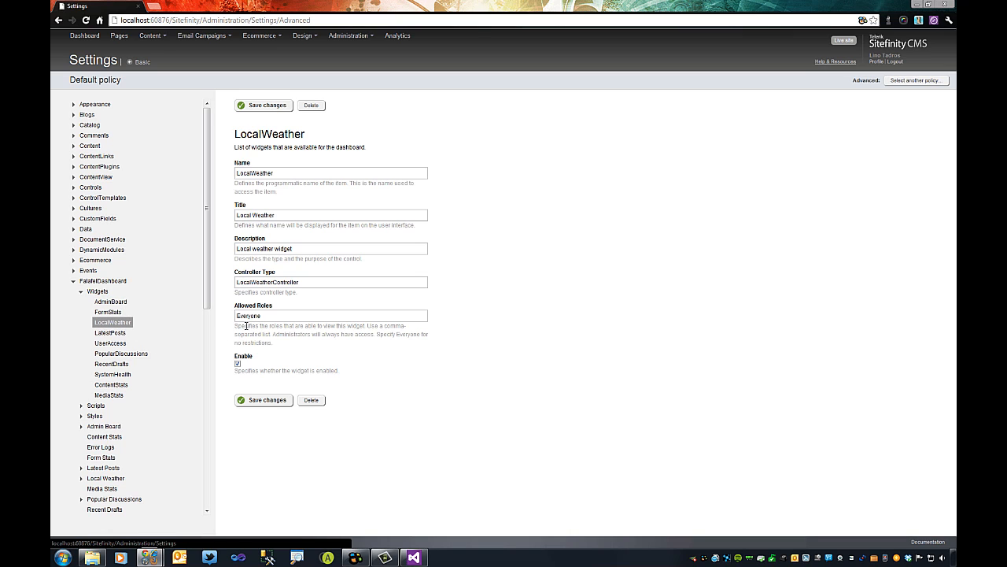
pyautogui.click(115, 333)
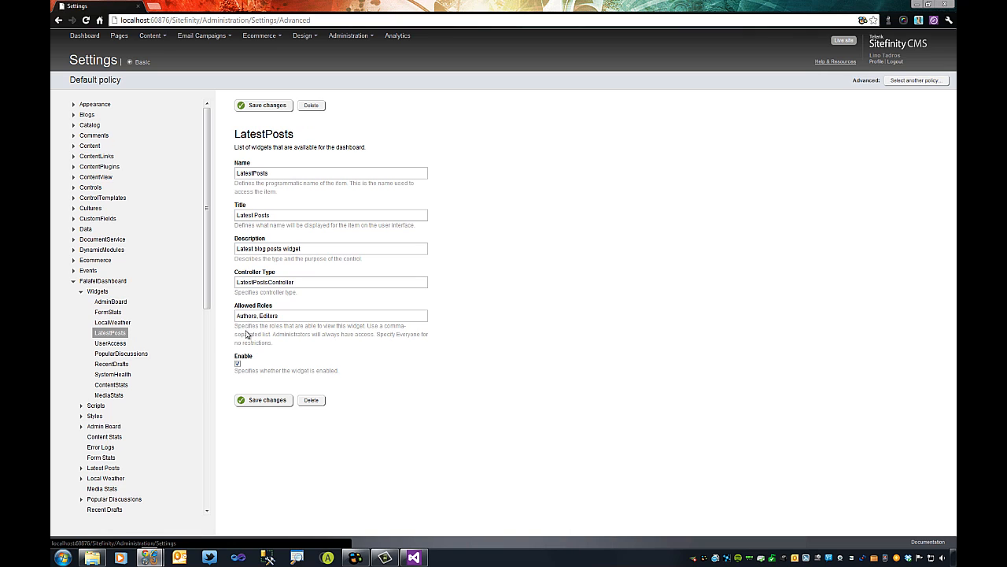
pyautogui.click(120, 345)
pyautogui.click(111, 356)
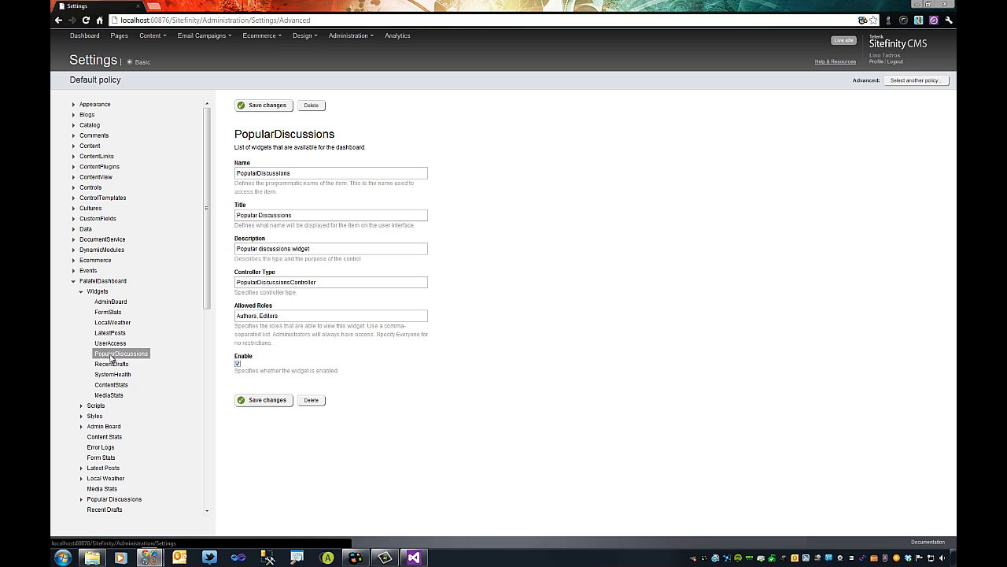
# Review the RecentDrafts, SystemHealth, ContentStats and MediaStats widgets, then list the dashboard Scripts.
pyautogui.click(112, 363)
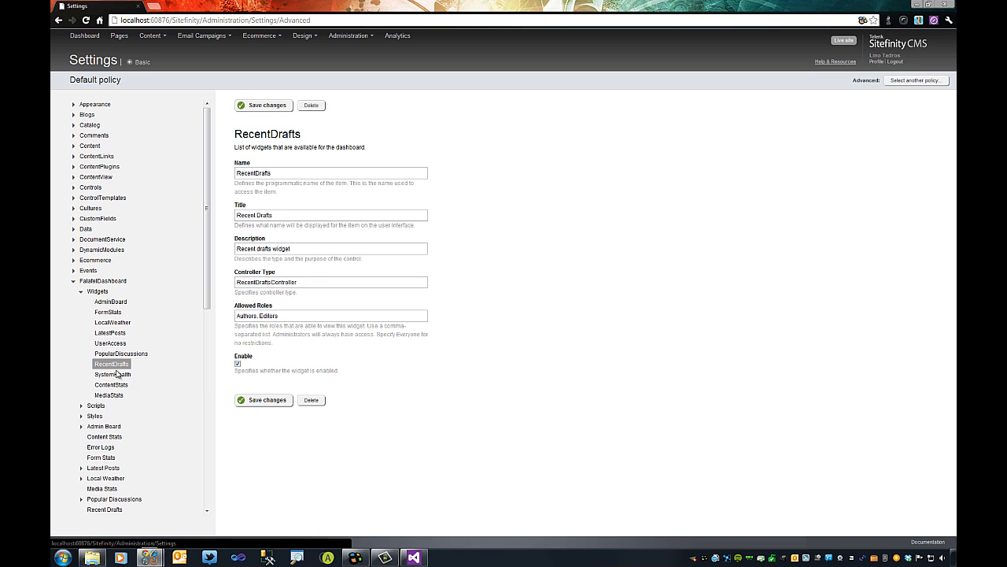
pyautogui.click(113, 374)
pyautogui.click(112, 384)
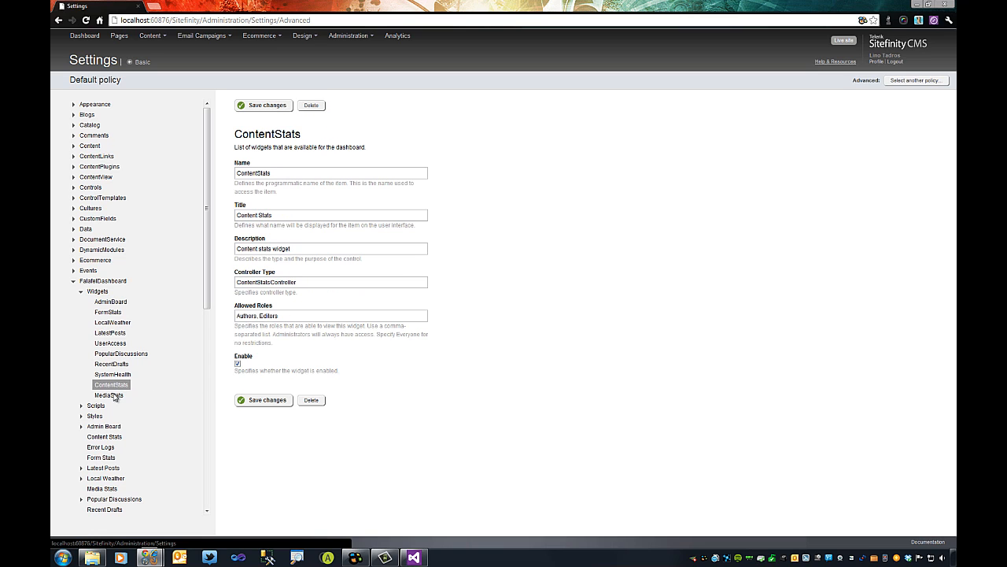
pyautogui.click(113, 395)
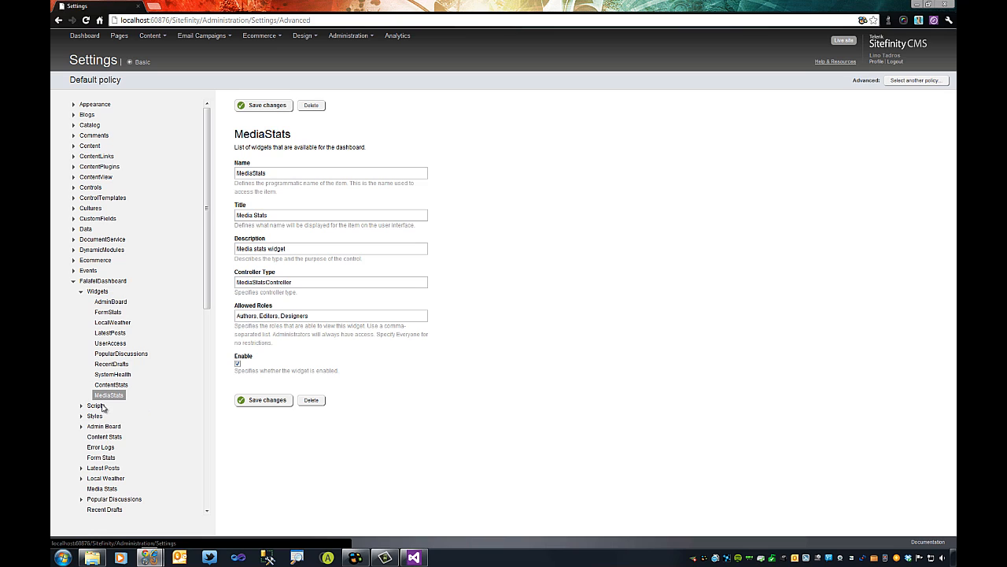
pyautogui.click(102, 406)
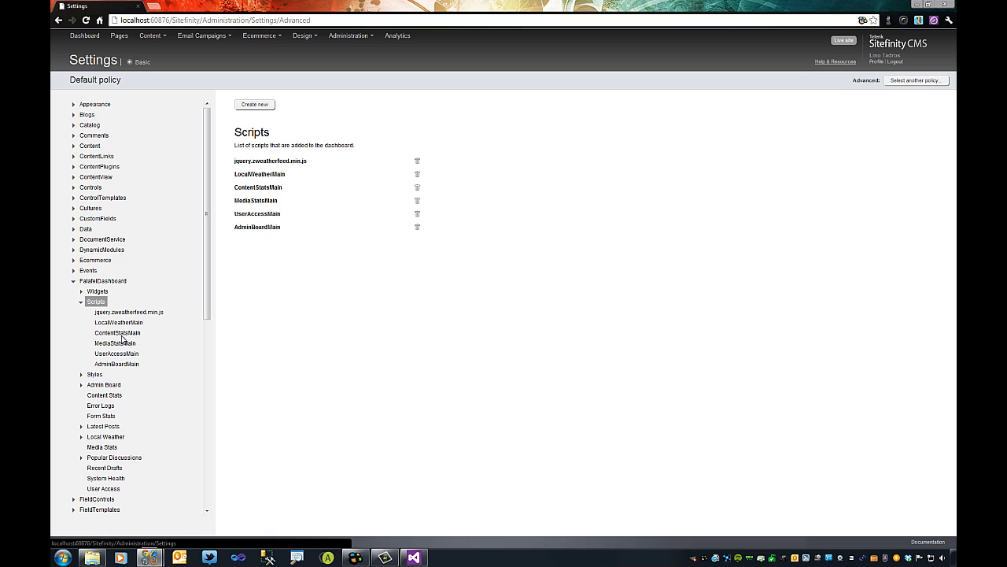
# Check the ContentStatsMain and UserAccessMain script paths, the FormStatsMain and jquery.zweatherfeed.css styles, then Admin Board.
pyautogui.click(125, 334)
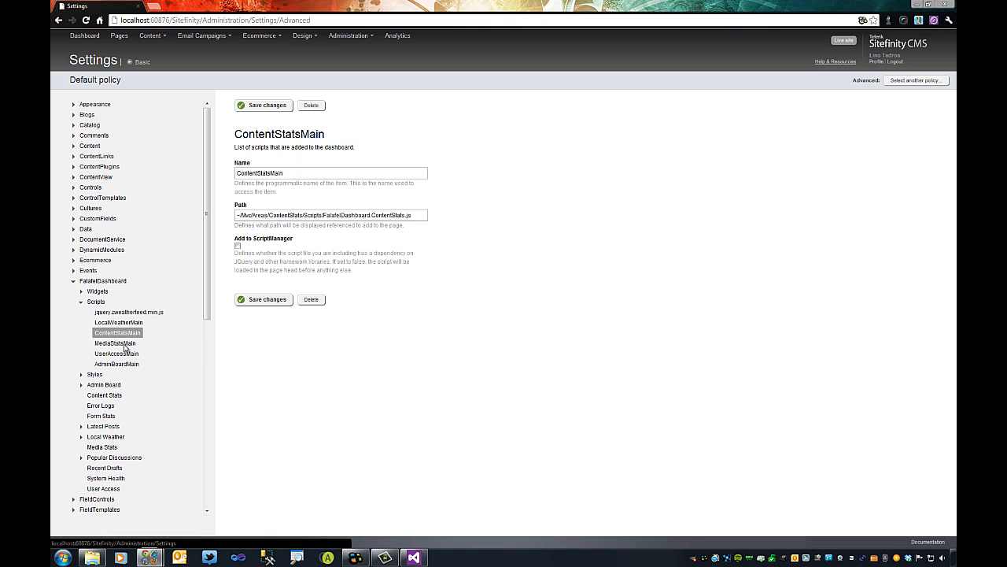
pyautogui.click(123, 354)
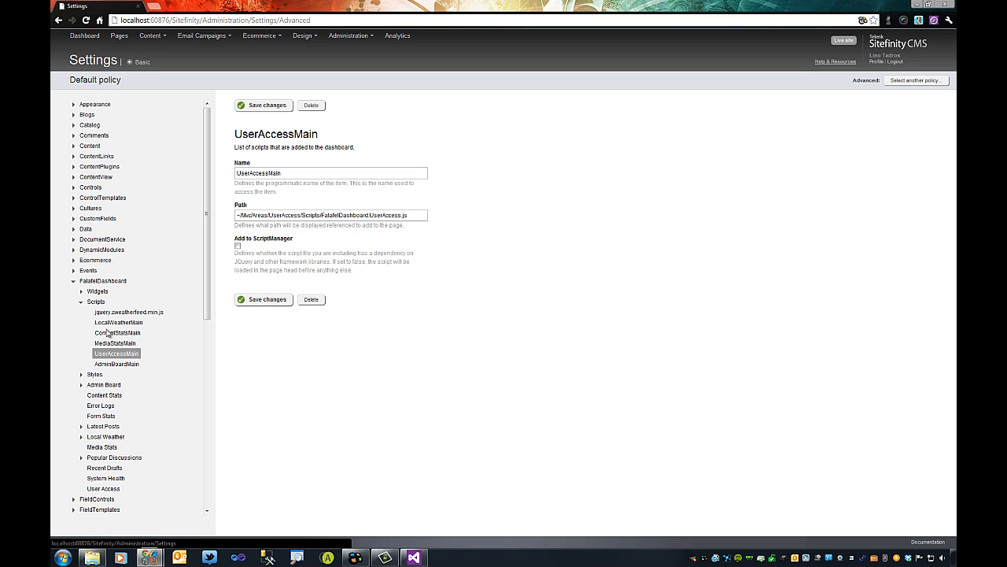
pyautogui.click(95, 374)
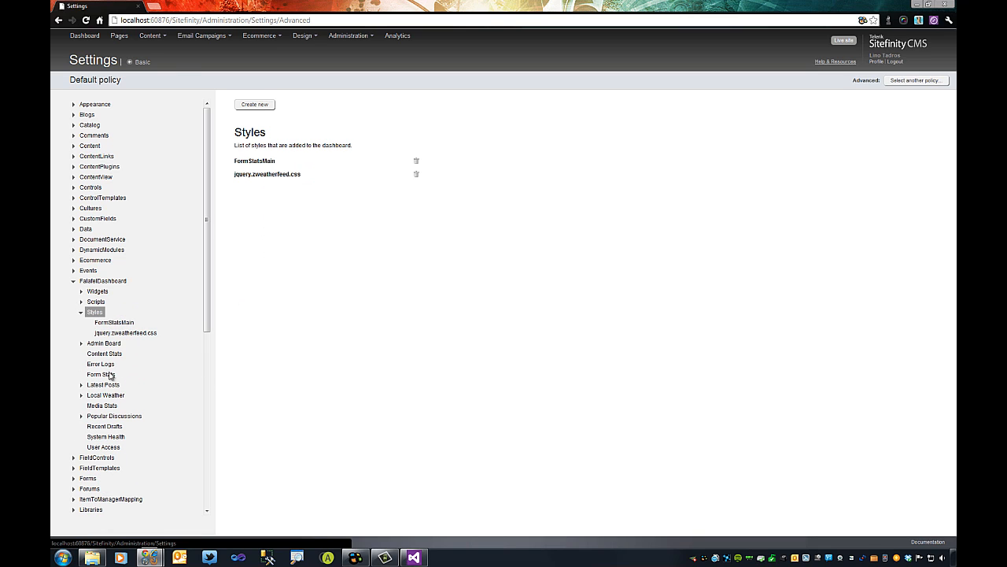
pyautogui.click(115, 323)
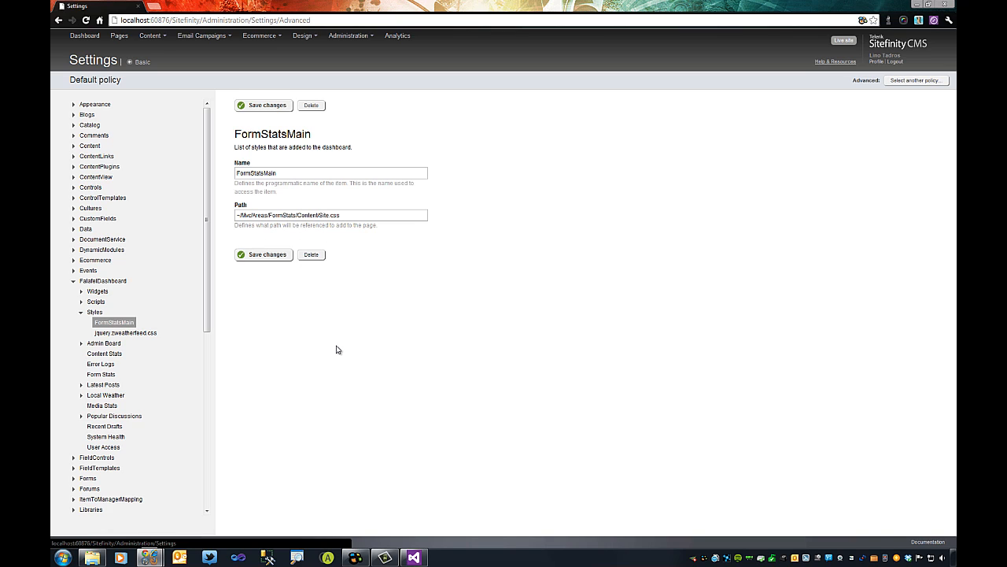
pyautogui.click(134, 335)
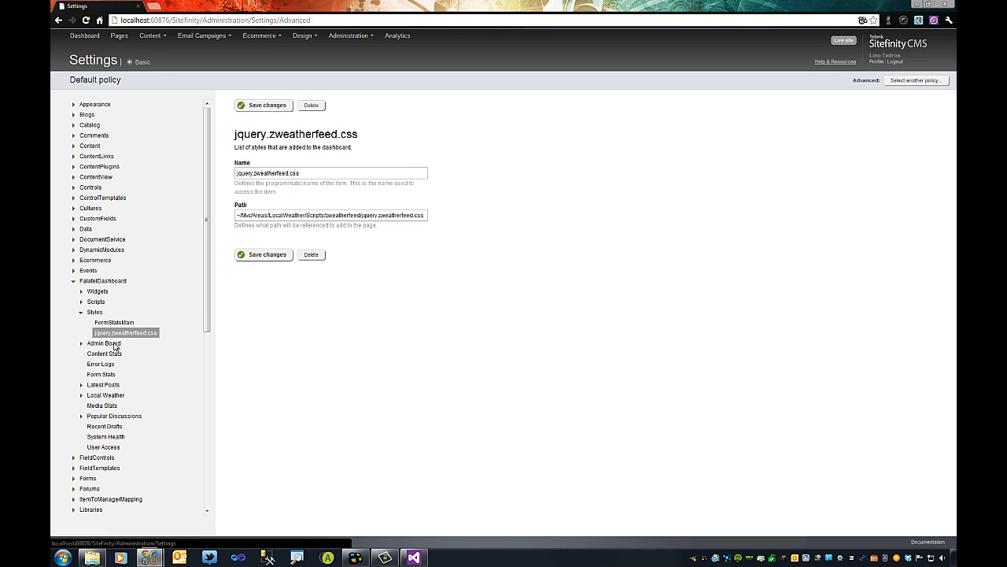
pyautogui.click(115, 345)
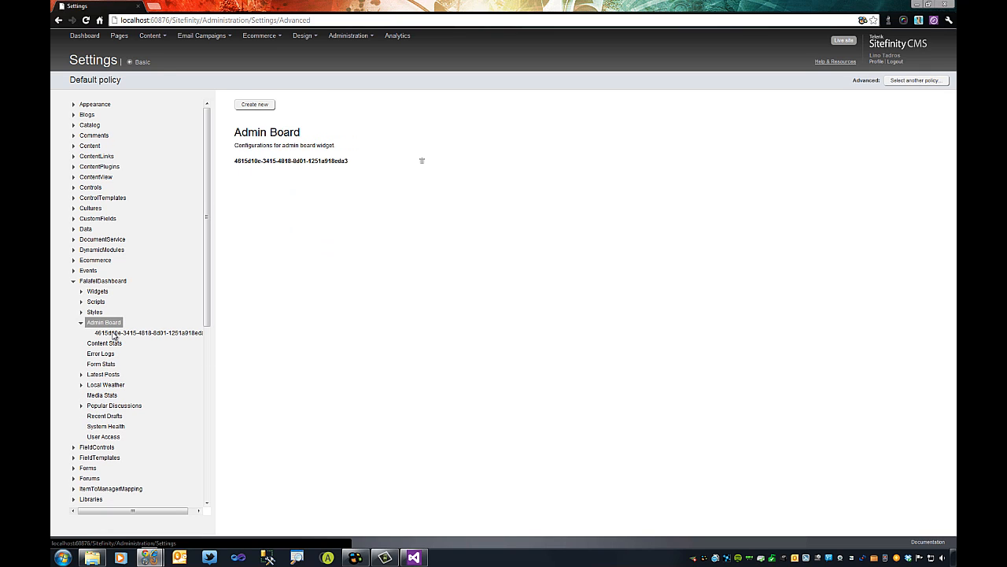
# Open the admin board entry, browse Content Stats, Error Logs and Form Stats, and expand Latest Posts.
pyautogui.click(114, 332)
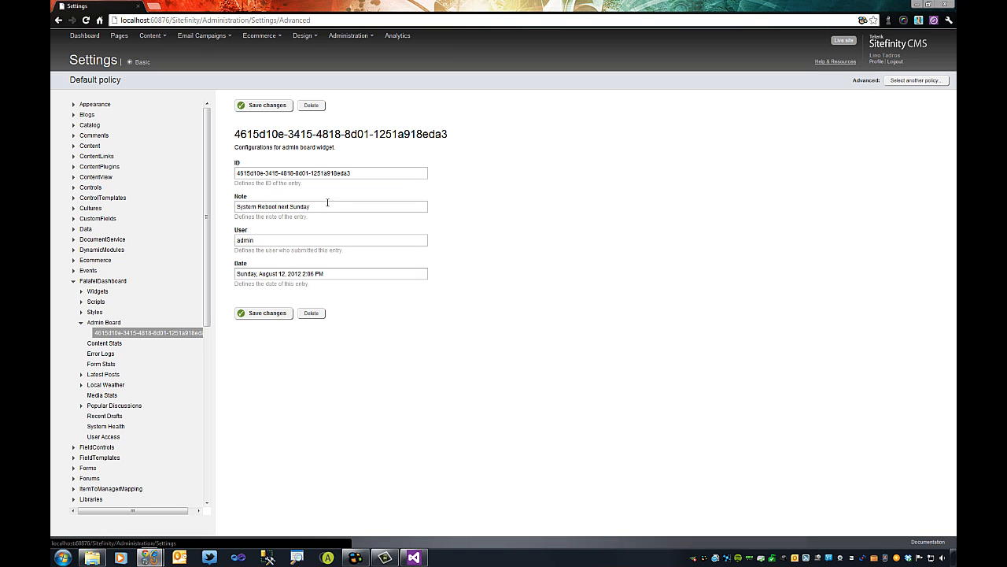
pyautogui.click(115, 344)
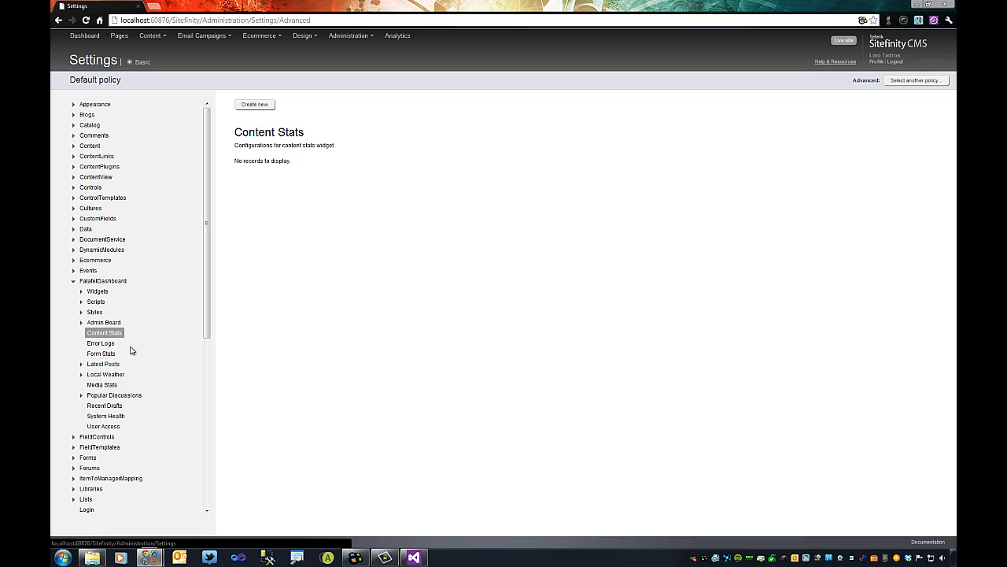
pyautogui.click(102, 345)
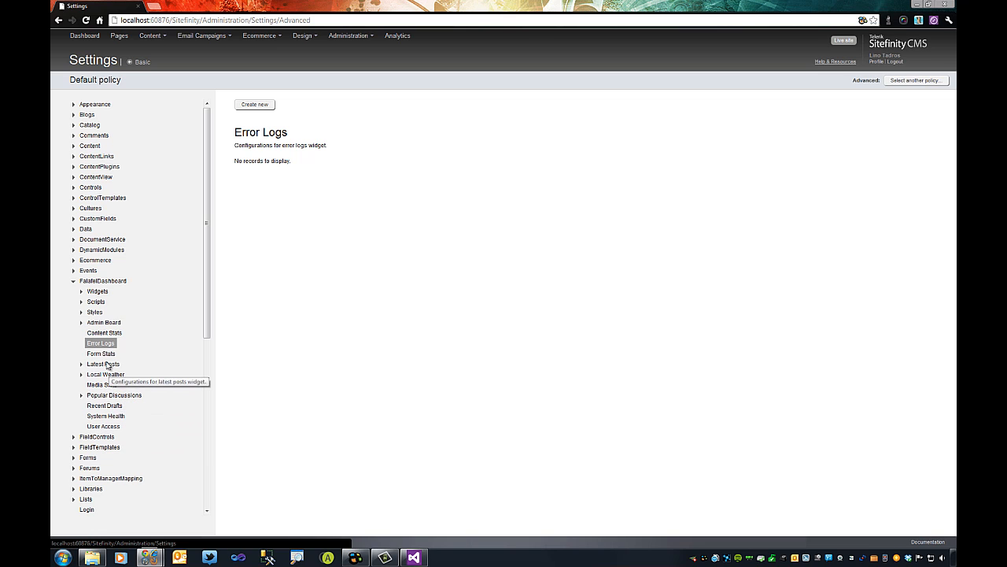
pyautogui.click(102, 353)
pyautogui.click(103, 364)
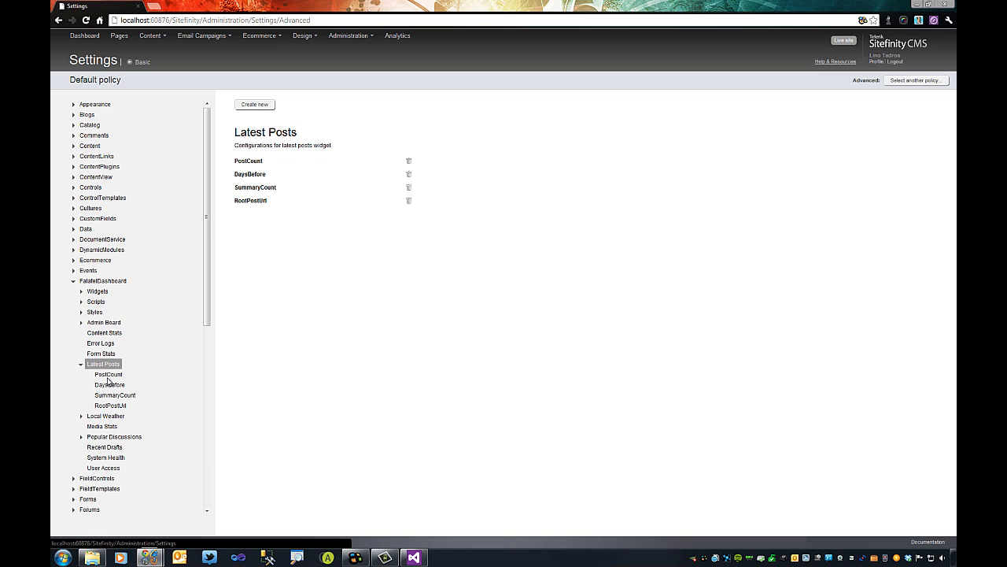
# Inspect the PostCount, DaysBefore, SummaryCount and RootPostUrl settings, then expand Local Weather.
pyautogui.click(119, 374)
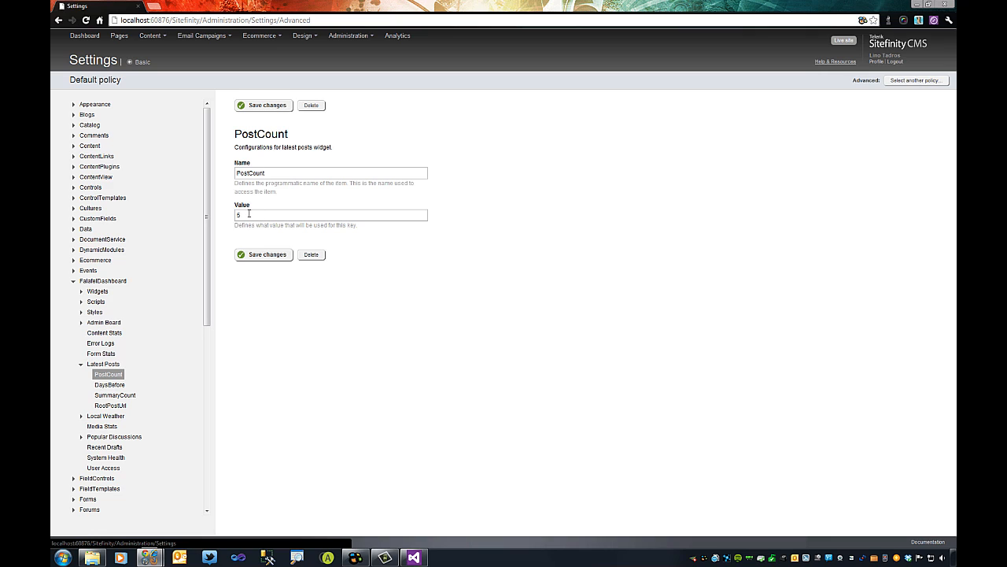
pyautogui.click(111, 386)
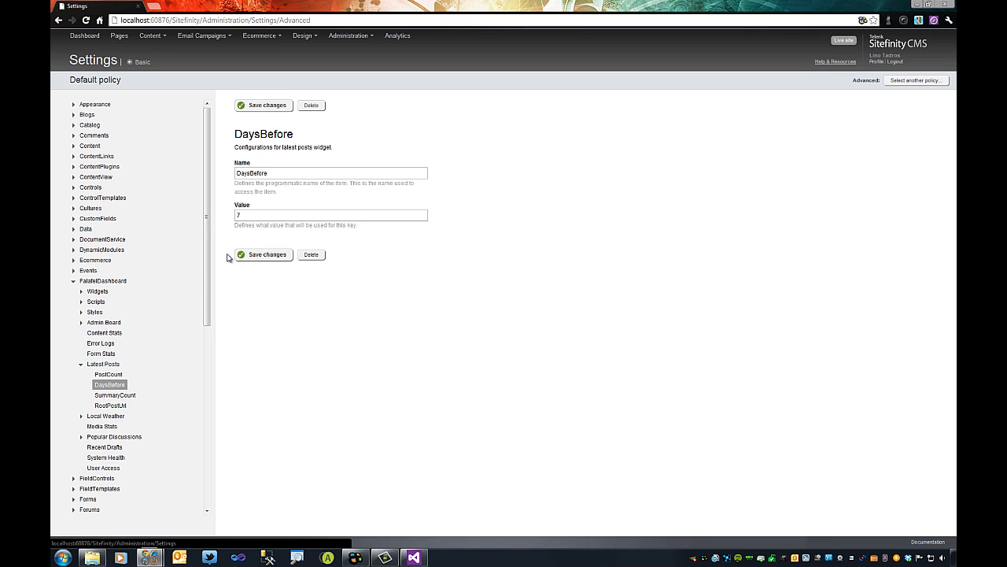
pyautogui.click(117, 394)
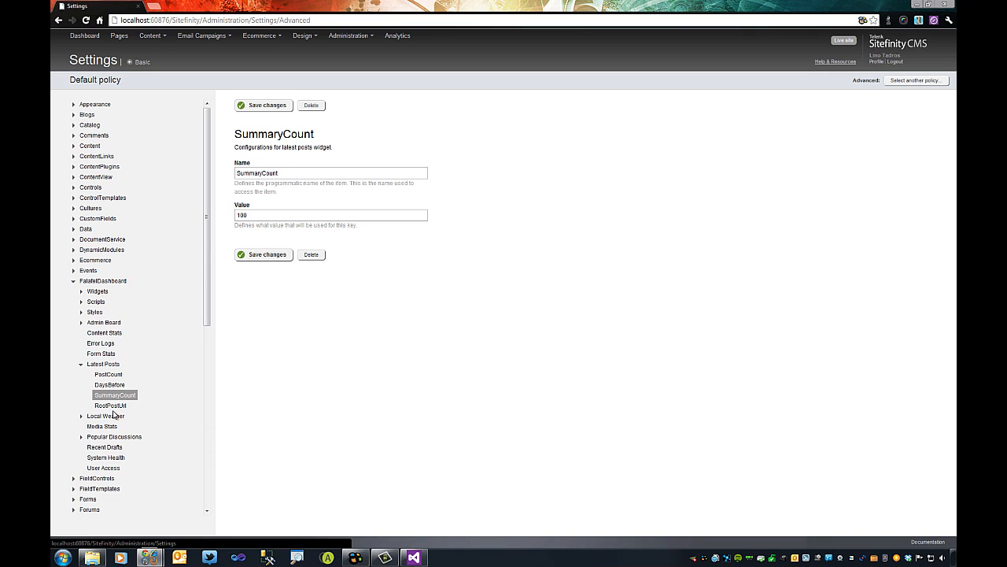
pyautogui.click(111, 405)
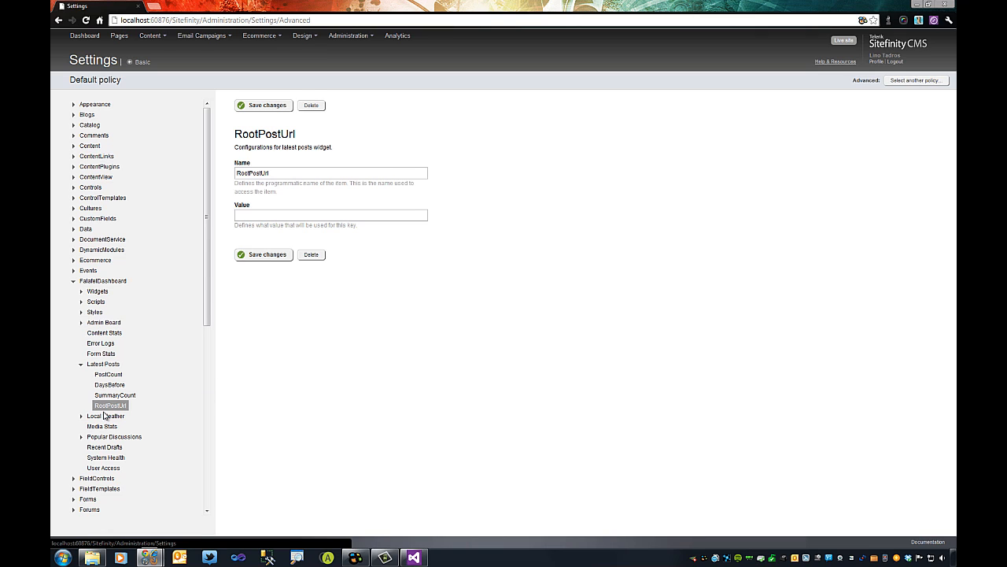
pyautogui.click(106, 415)
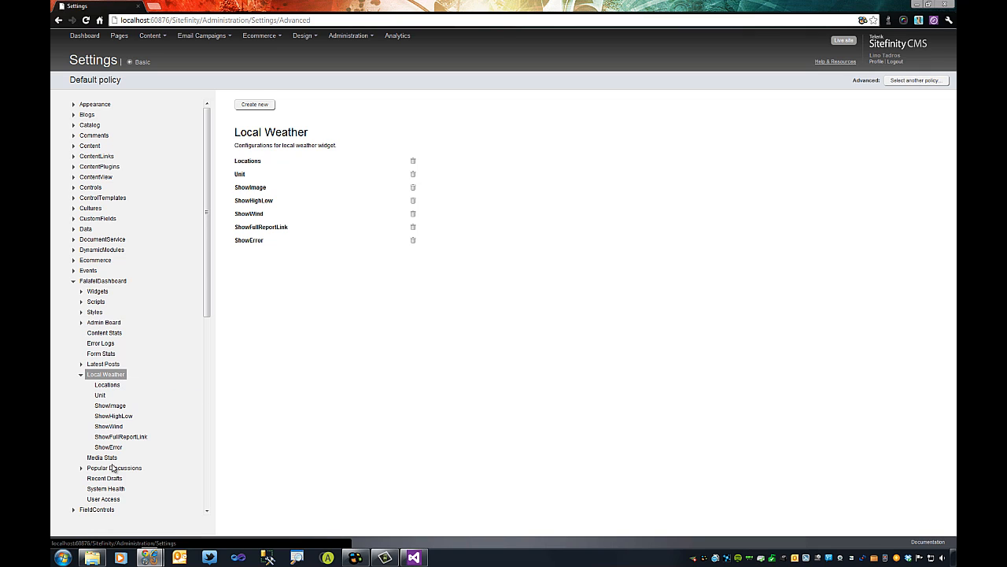
# Open the Local Weather Locations setting with its six codes, and start a new Chrome tab.
pyautogui.click(109, 387)
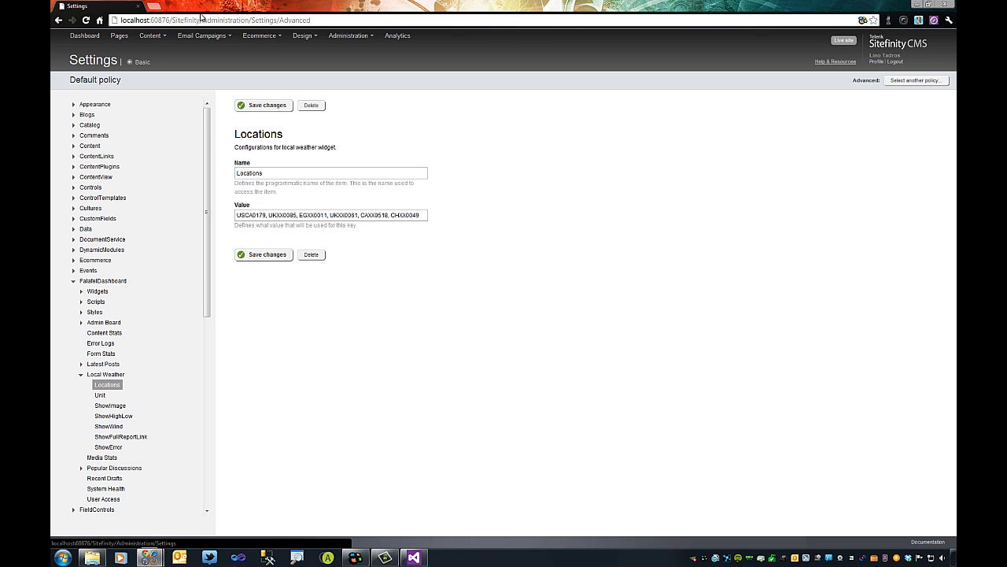
pyautogui.click(157, 7)
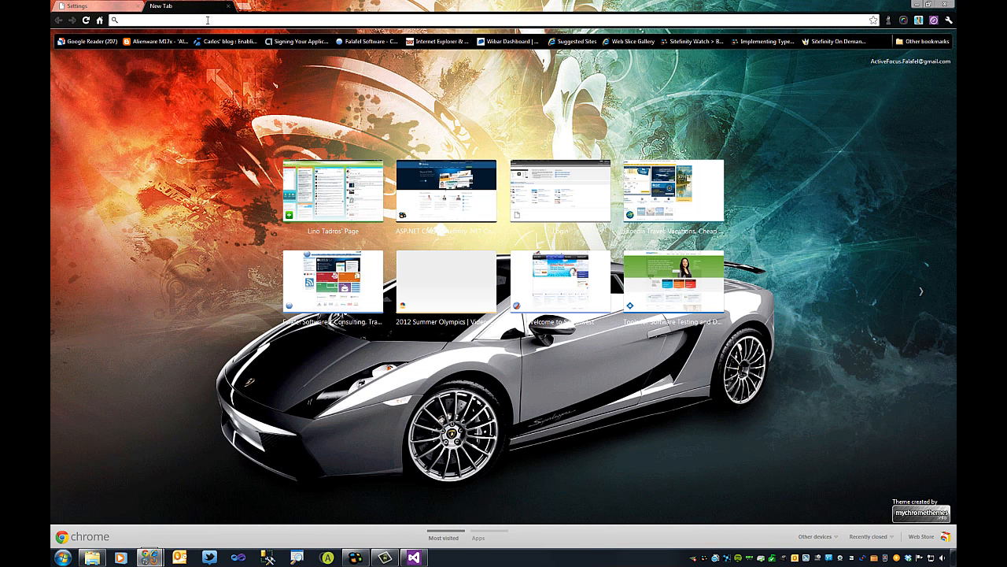
# Search weather.com for Sofia, Bulgaria and select its location code BUXX0005 in the address.
pyautogui.write('weather.com')
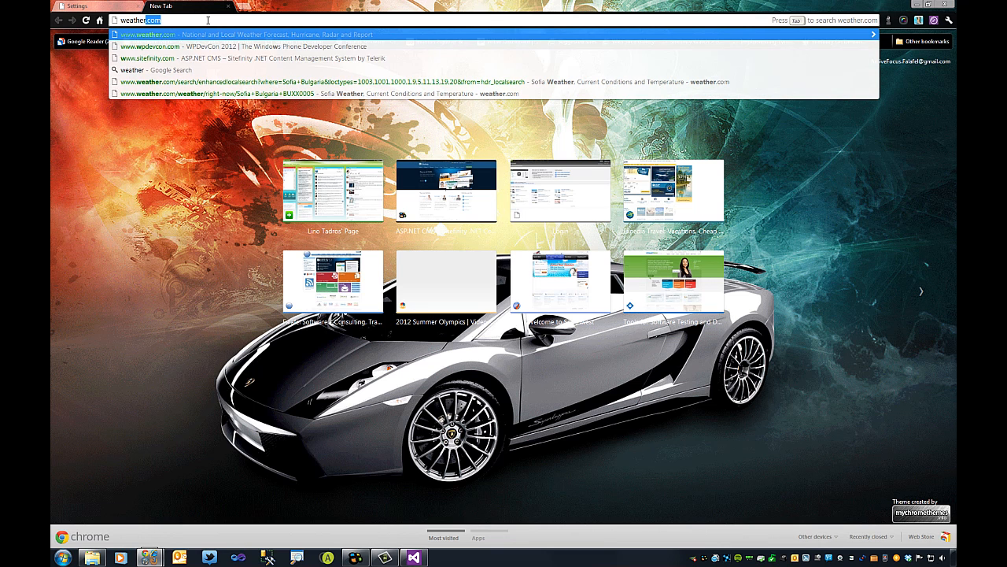
pyautogui.press('Return')
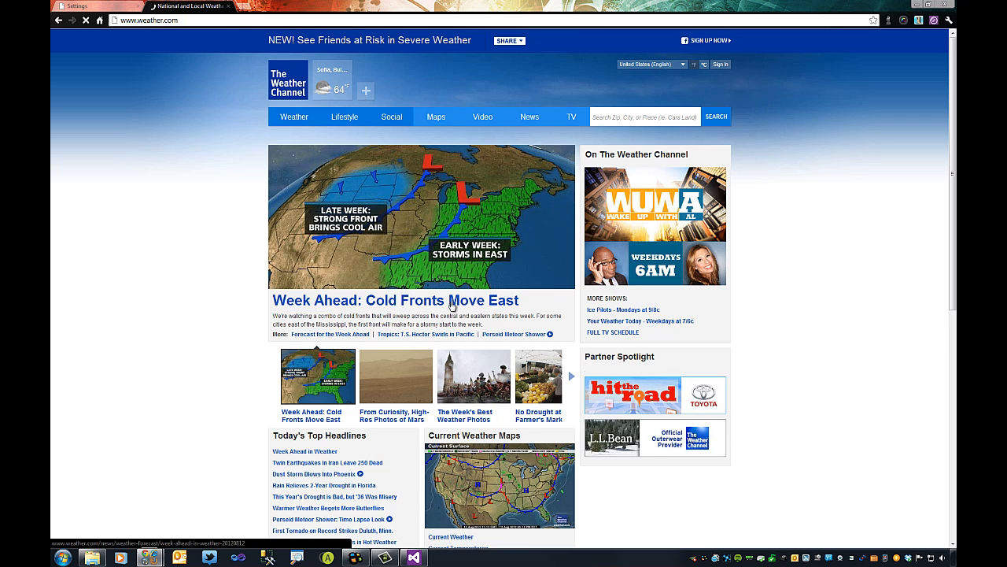
pyautogui.click(636, 117)
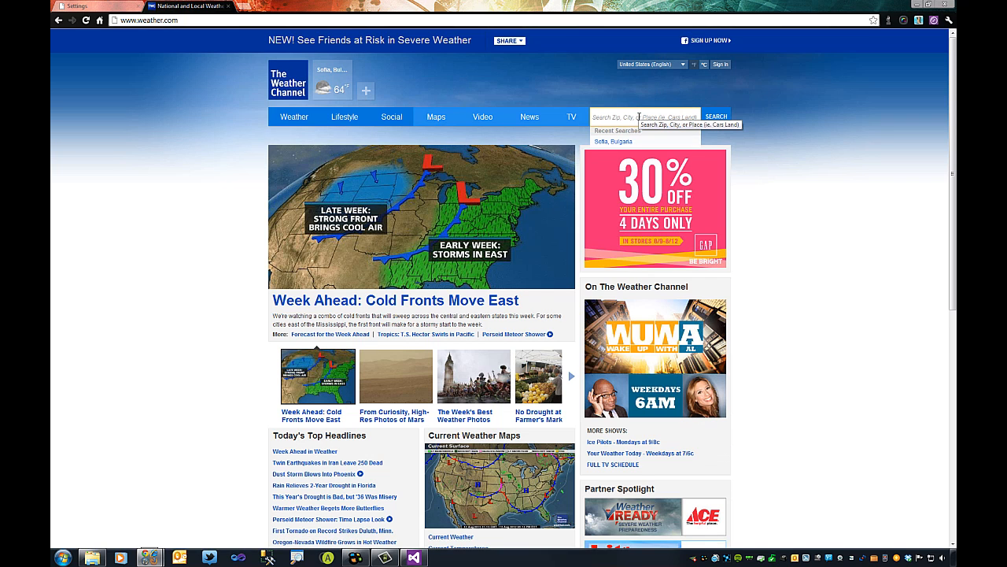
pyautogui.write('sofia')
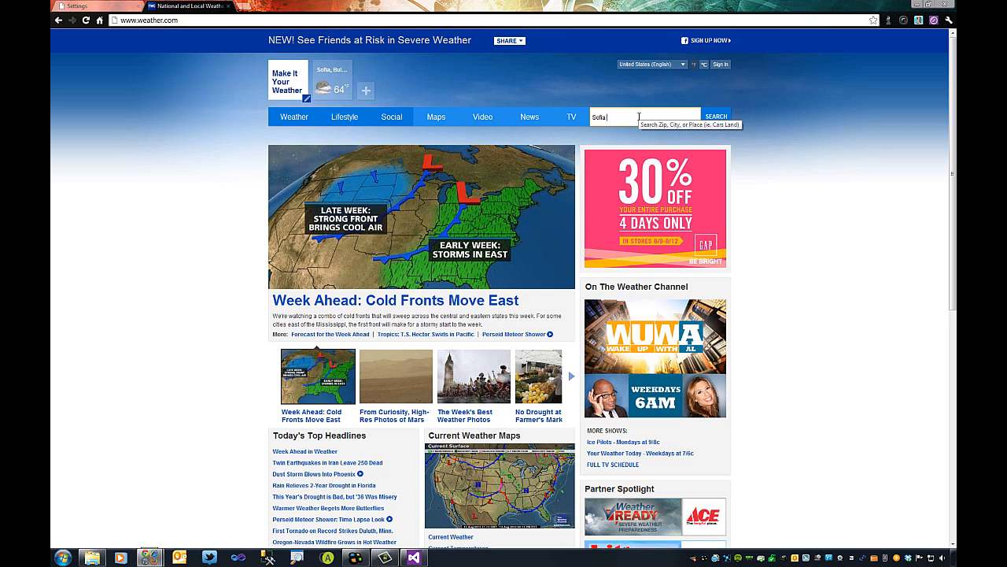
pyautogui.write(' Bulg')
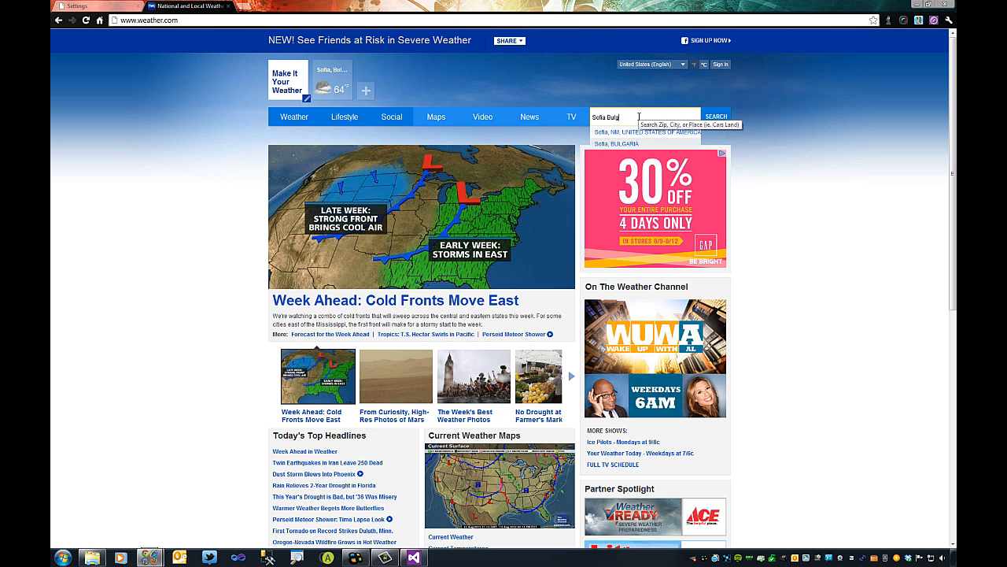
pyautogui.write('aria')
pyautogui.press('Return')
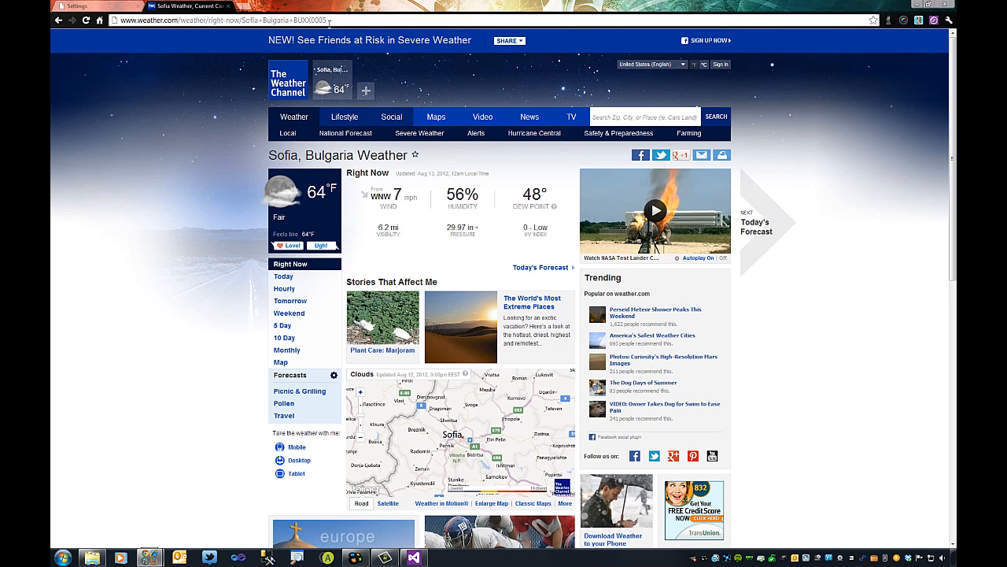
pyautogui.moveTo(333, 20); pyautogui.dragTo(294, 21)
pyautogui.hotkey('ctrl', 'c')
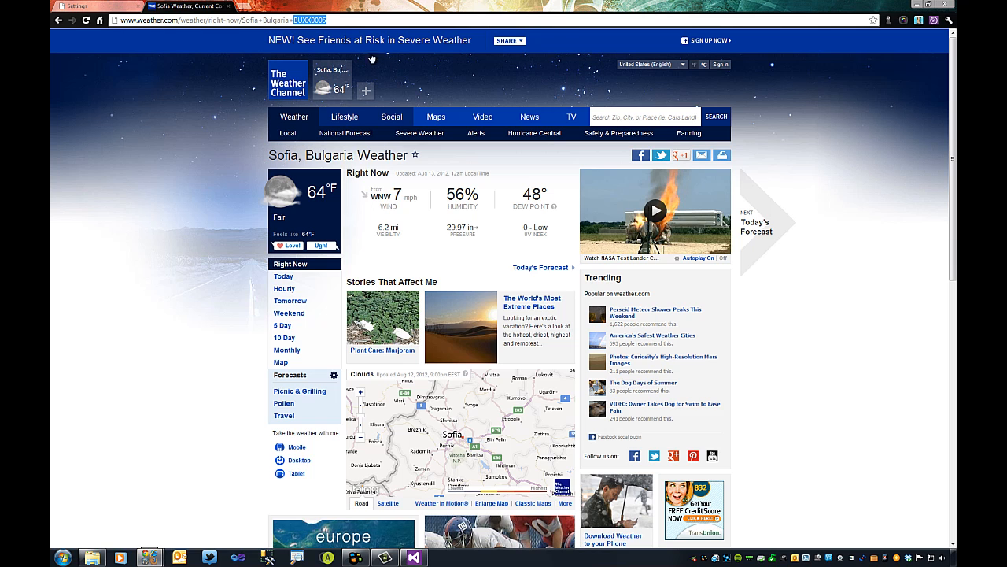
# Paste BUXX0005 and a comma at the start of the Local Weather Locations value, then save.
pyautogui.click(96, 10)
pyautogui.click(240, 216)
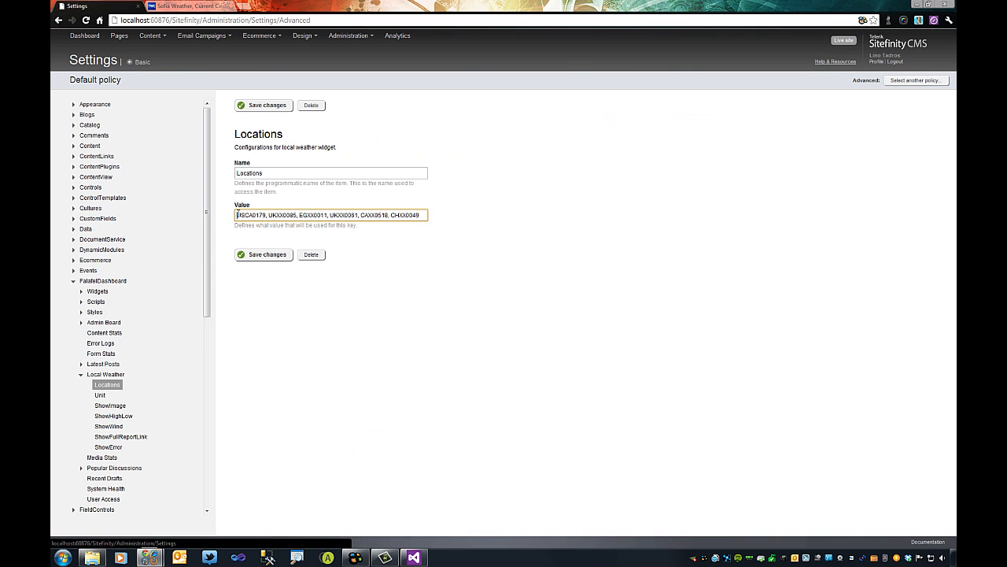
pyautogui.hotkey('ctrl', 'v')
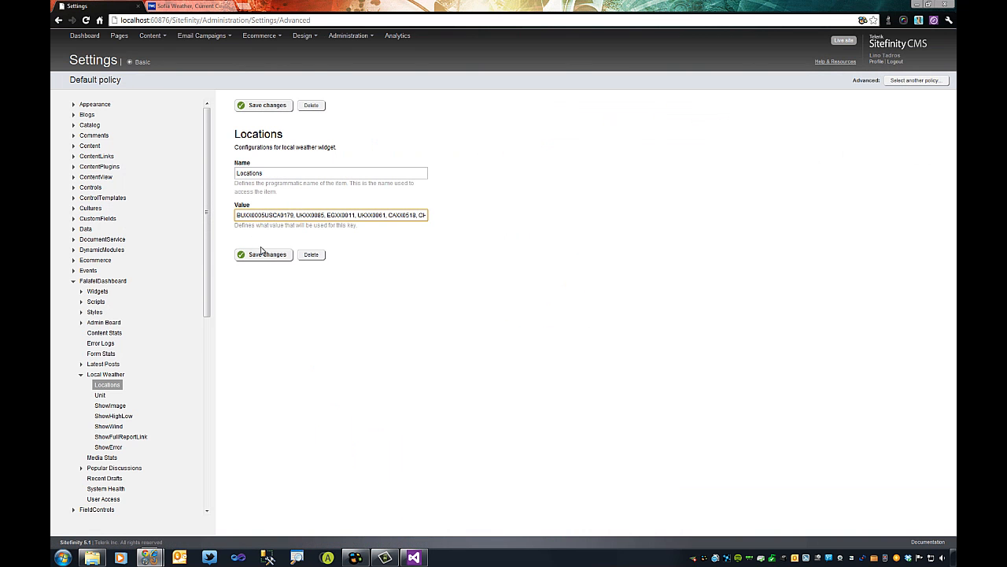
pyautogui.write(',')
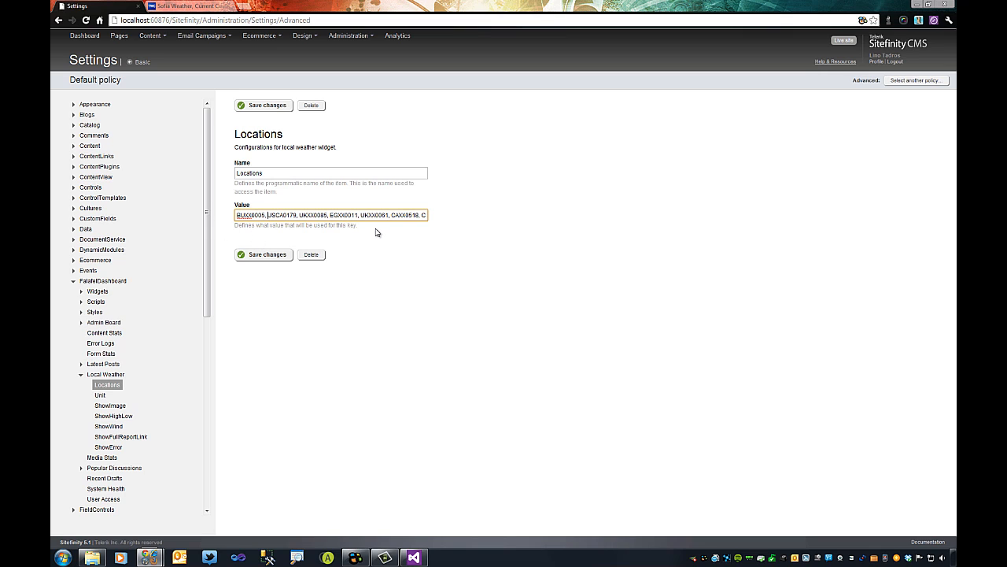
pyautogui.click(273, 257)
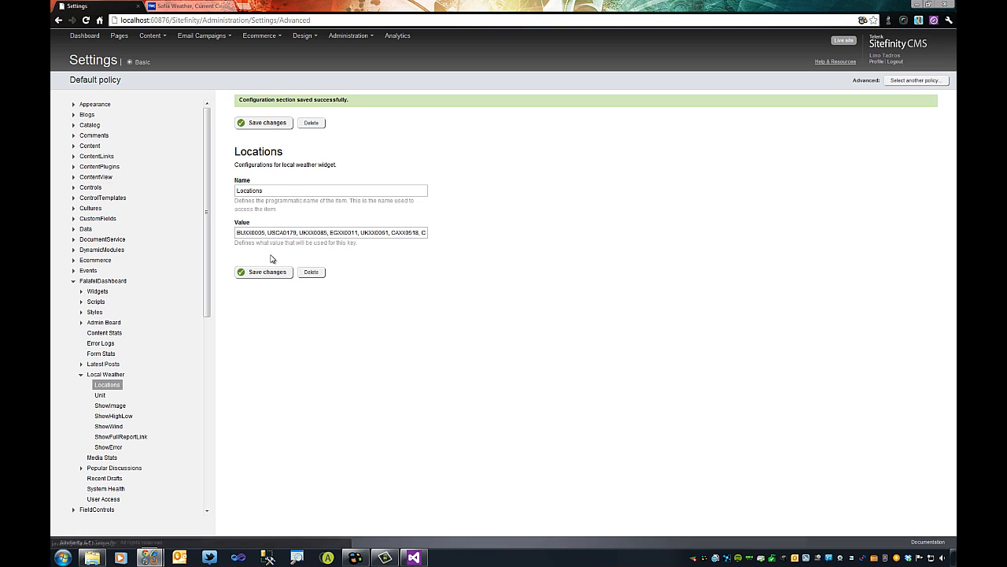
# Return to the Falafel Dashboard and watch the Local Weather widget rotate through cities including Sofia.
pyautogui.click(84, 35)
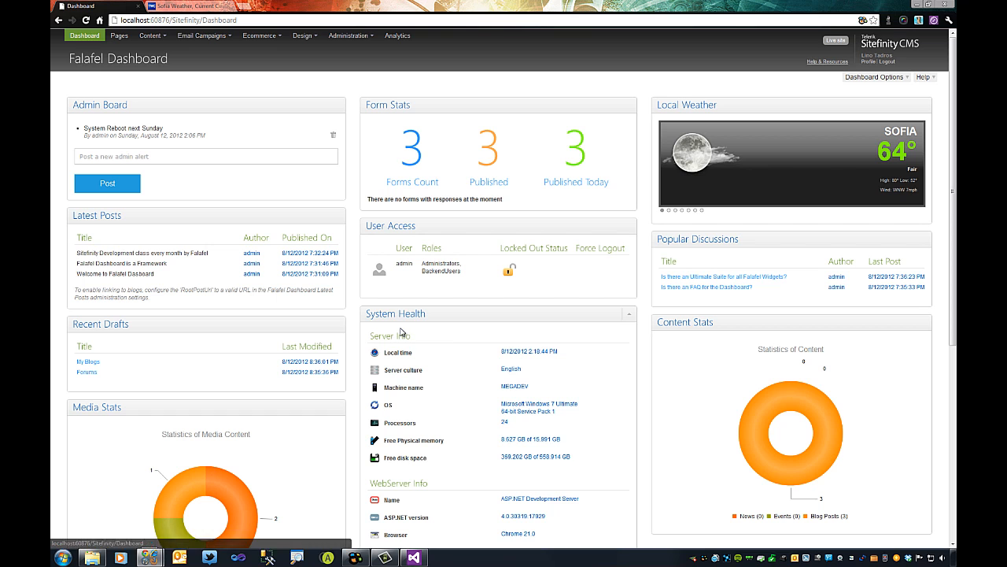
pyautogui.scroll(-3, 409, 306)
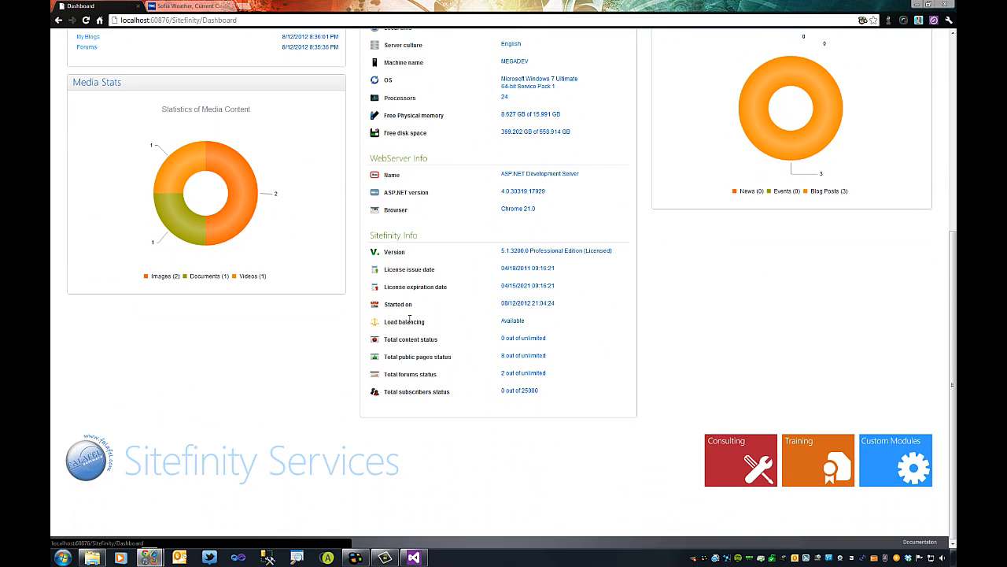
pyautogui.scroll(2, 409, 321)
pyautogui.scroll(2, 409, 321)
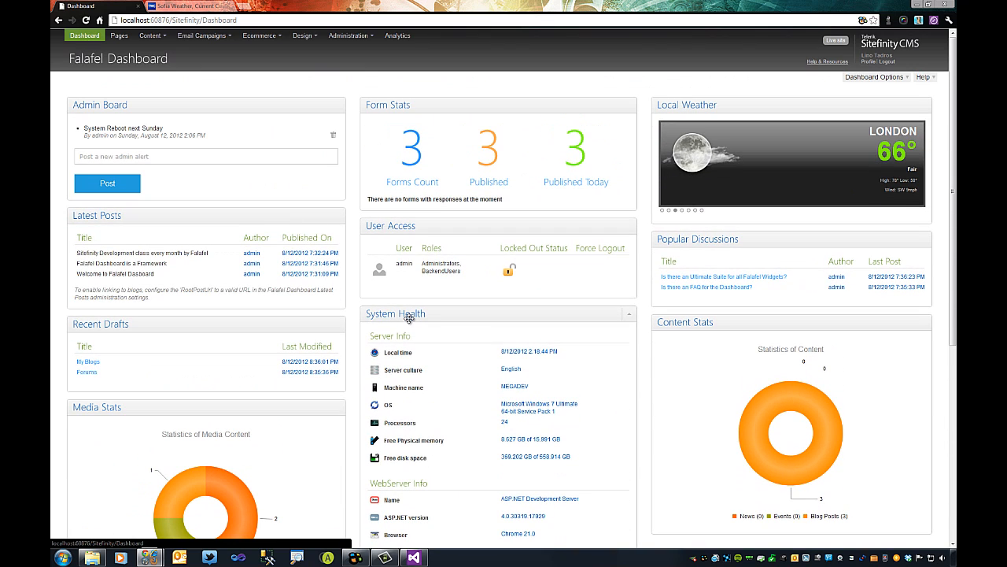